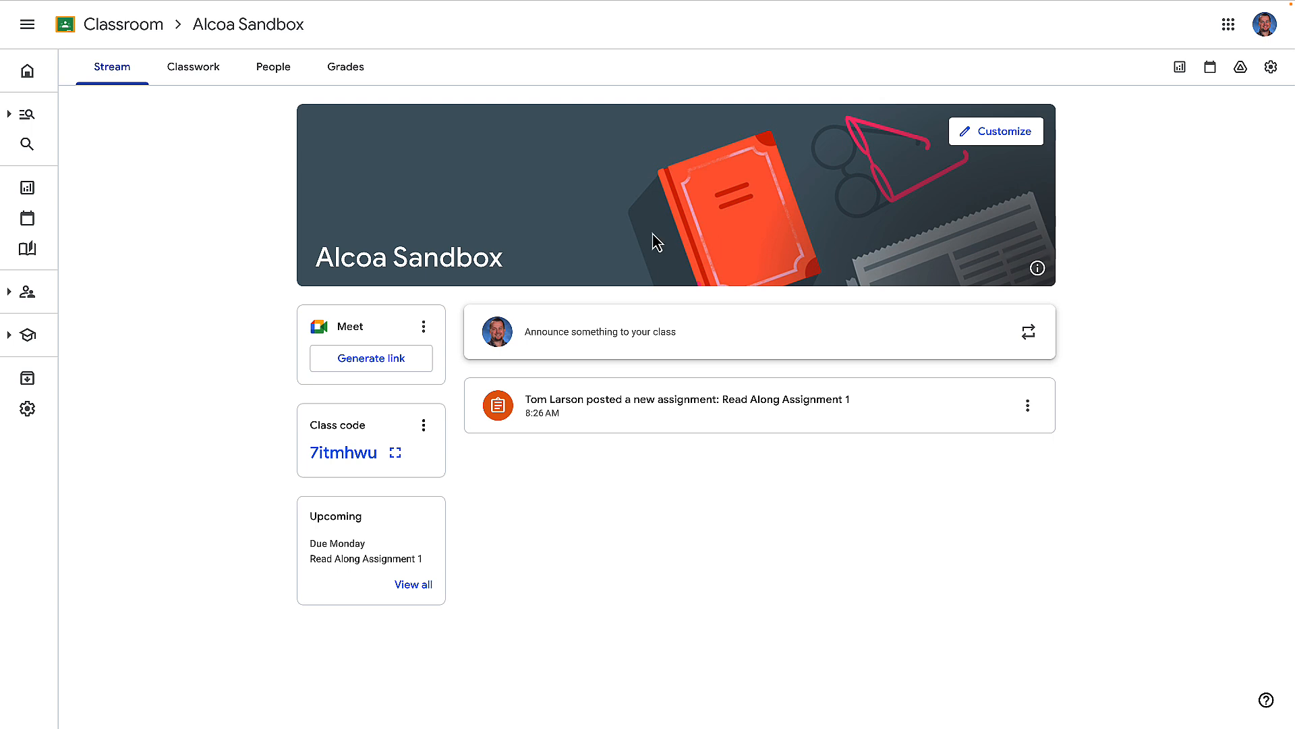
# Step: Open the Computer Terminology practice set from the Classroom resources and try it out as a student
pyautogui.moveTo(46, 256)
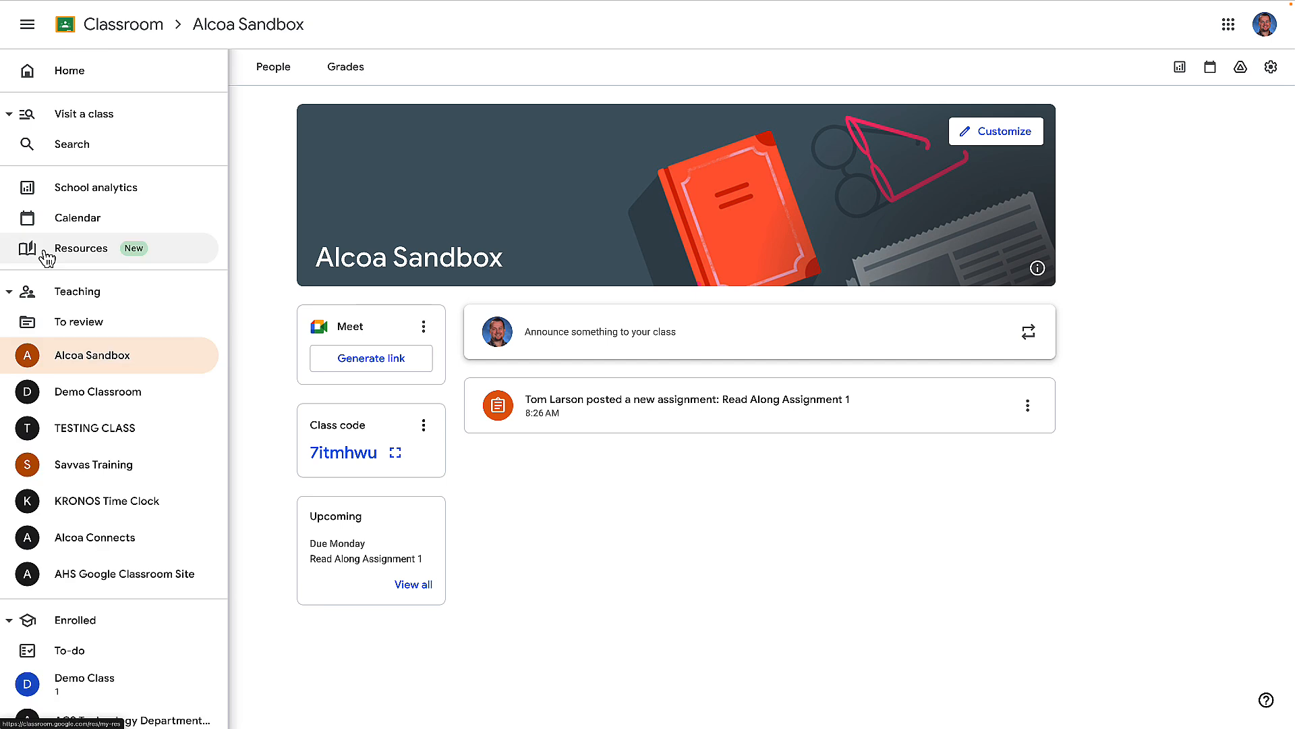
pyautogui.click(47, 256)
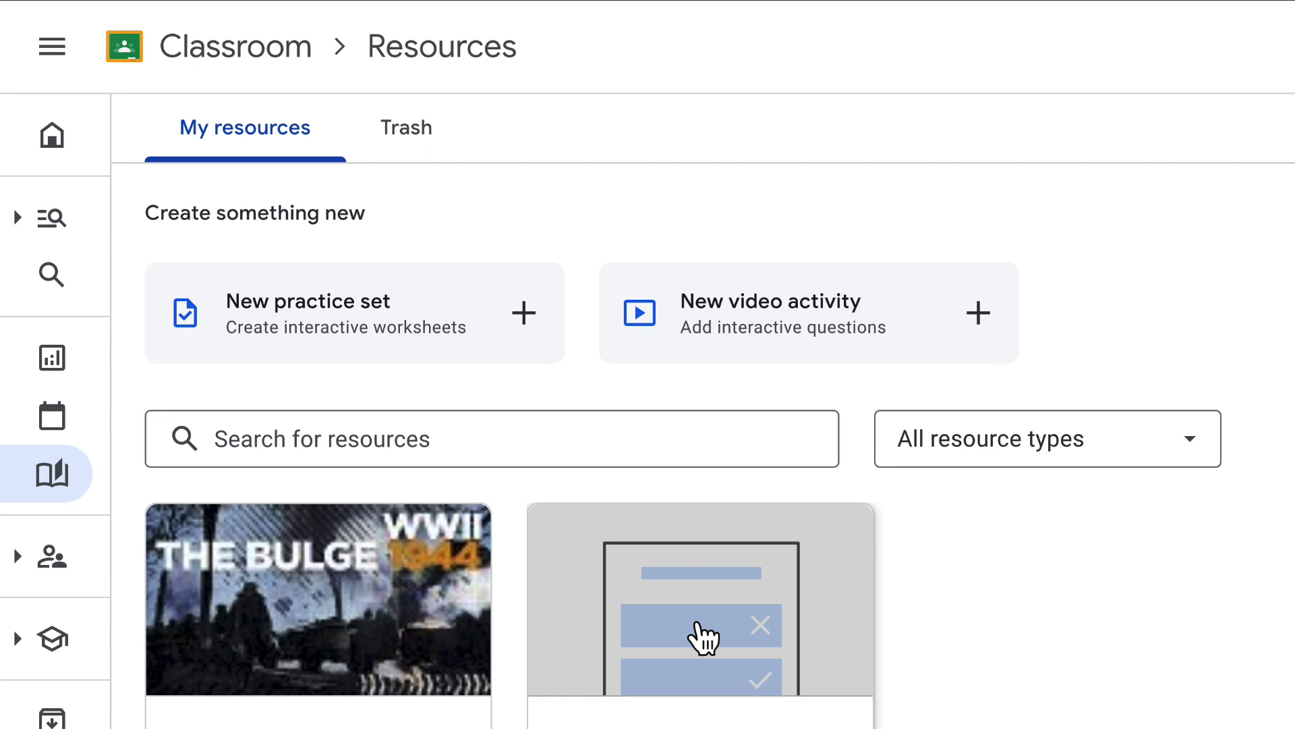
pyautogui.click(697, 624)
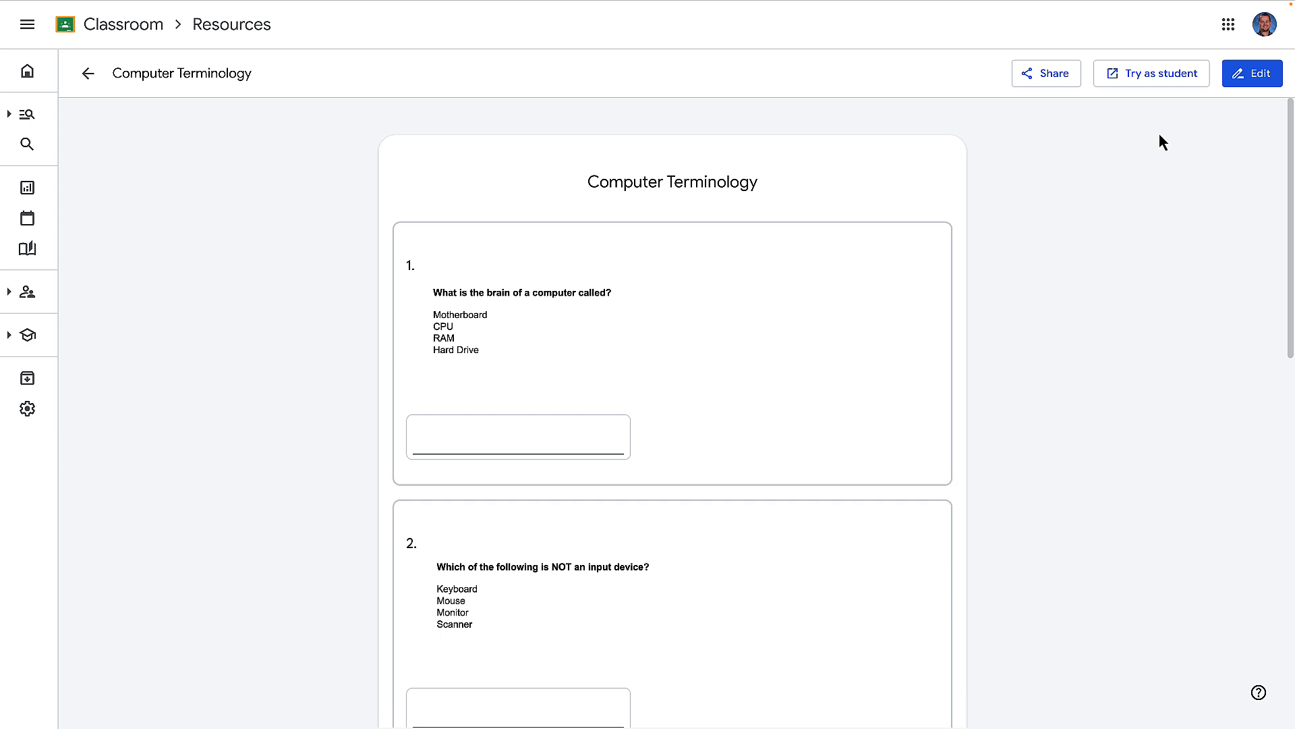
pyautogui.click(1126, 81)
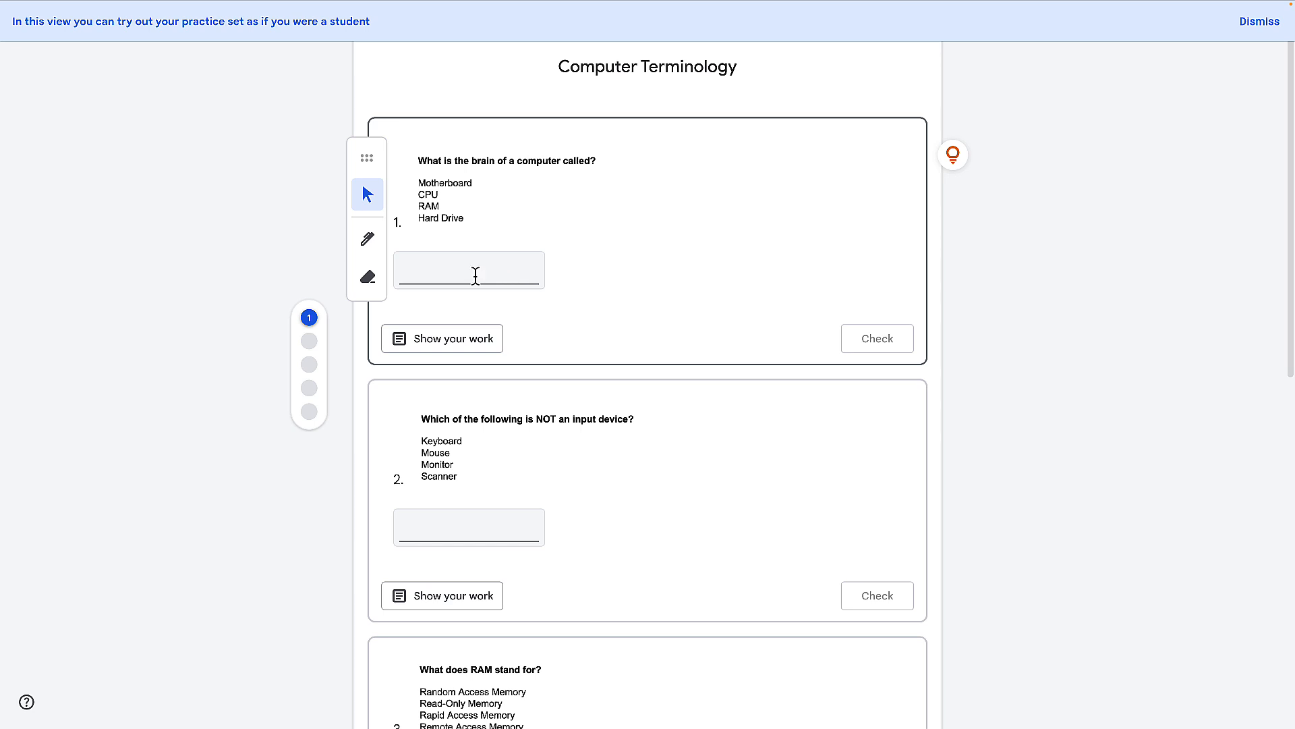
# Step: Answer question 1 about the brain of a computer with "Motherboard" and check the answer
pyautogui.click(476, 273)
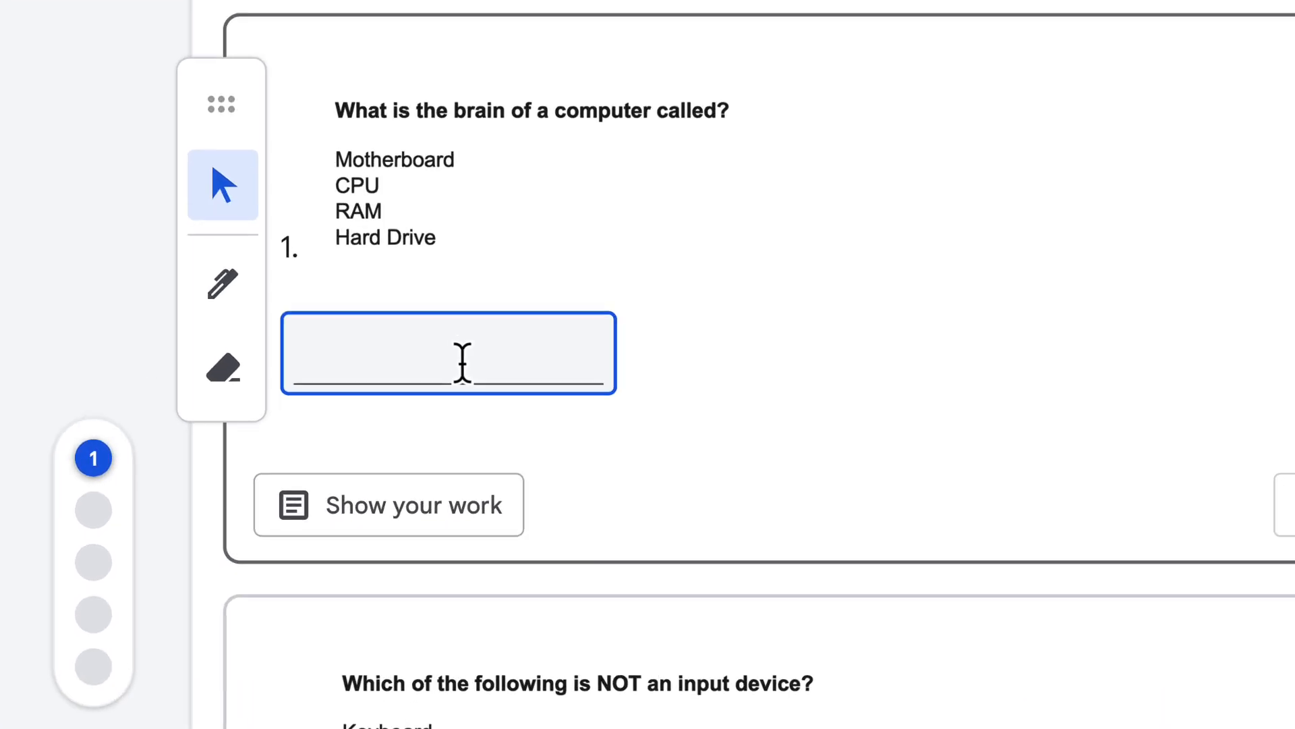
pyautogui.write('Motherboard')
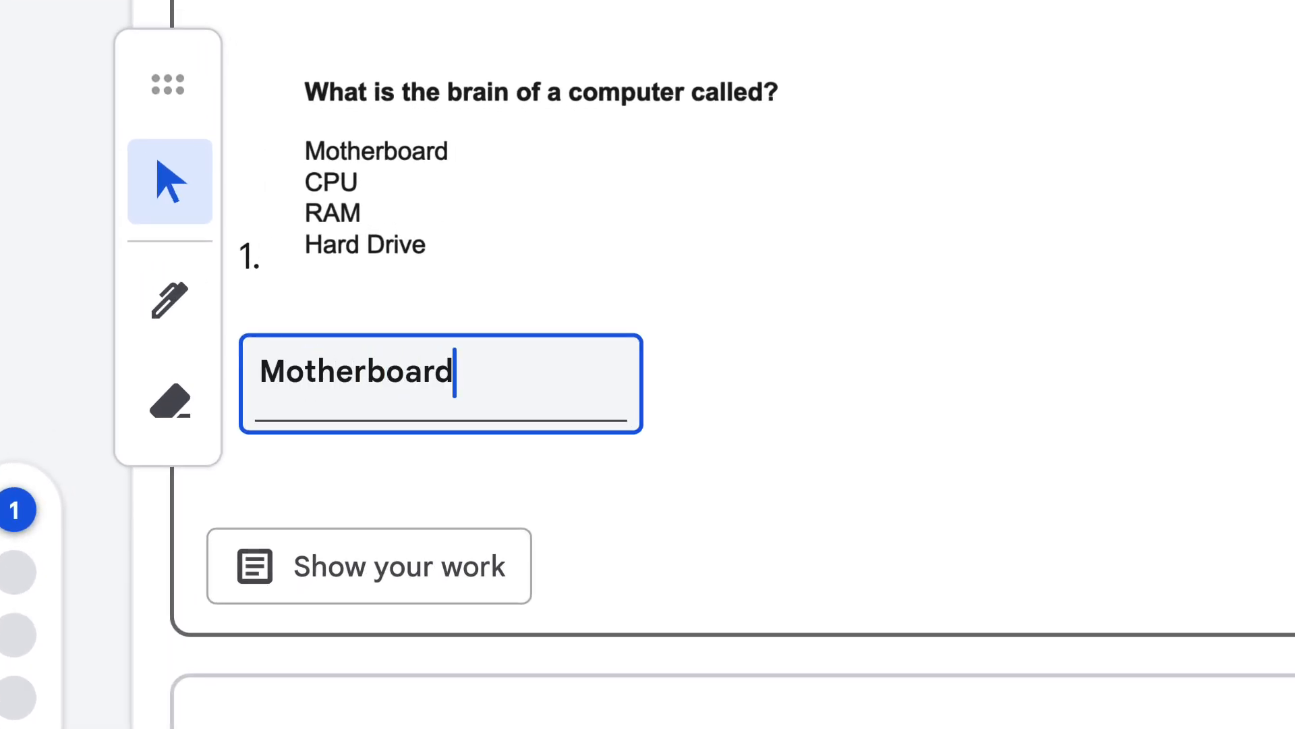
pyautogui.click(709, 419)
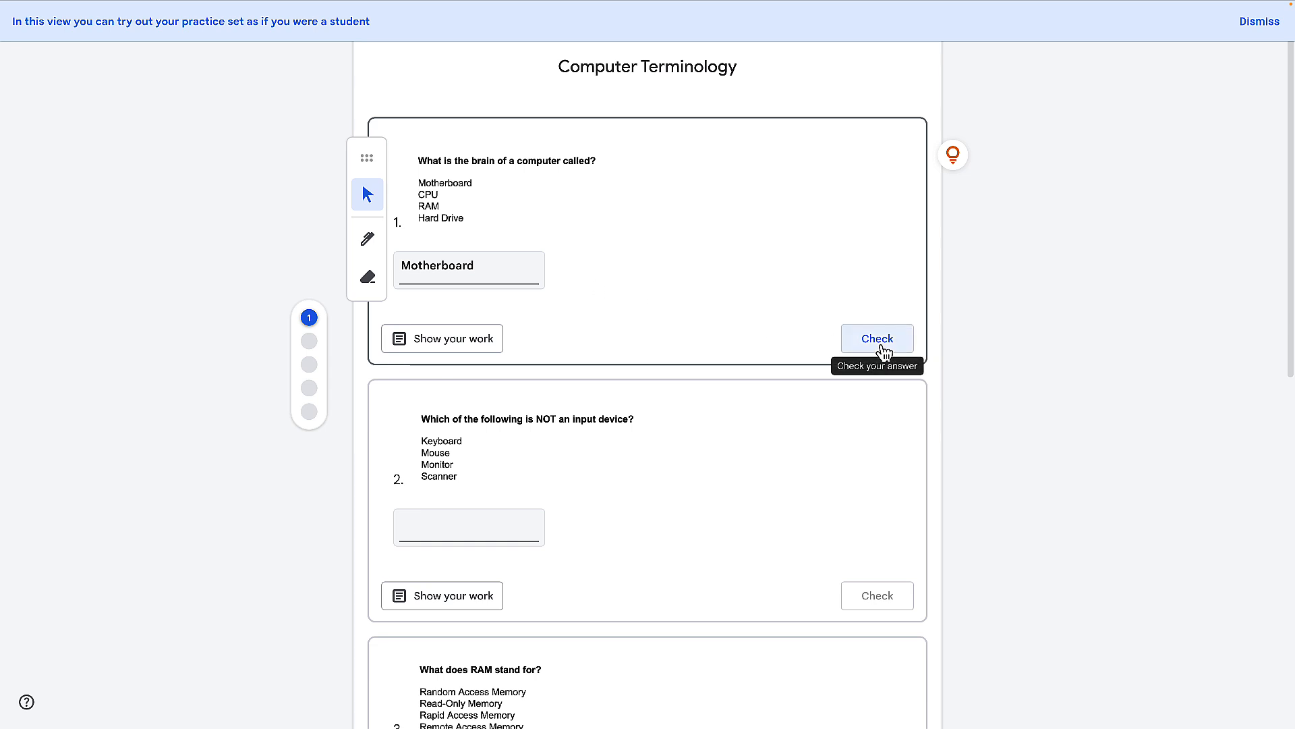
pyautogui.click(880, 346)
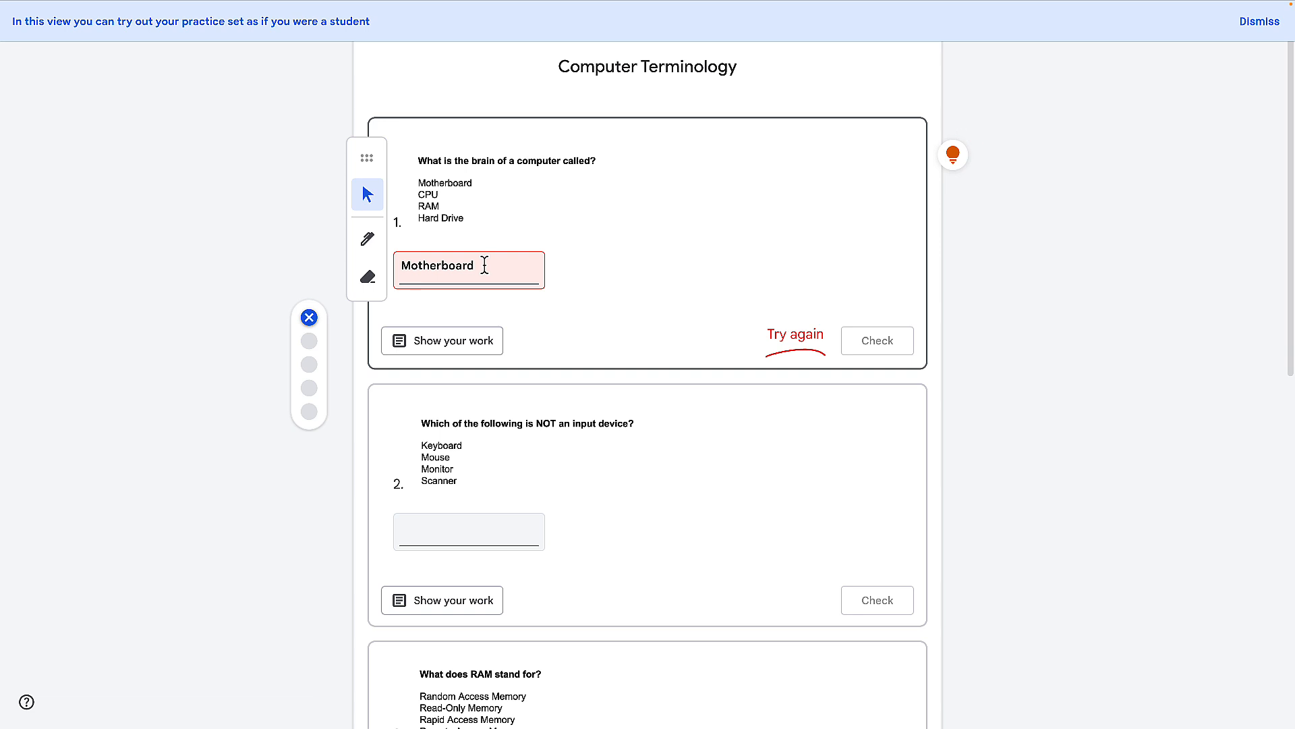
# Step: Replace the answer to question 1 with "CPU" and check it
pyautogui.doubleClick(480, 265)
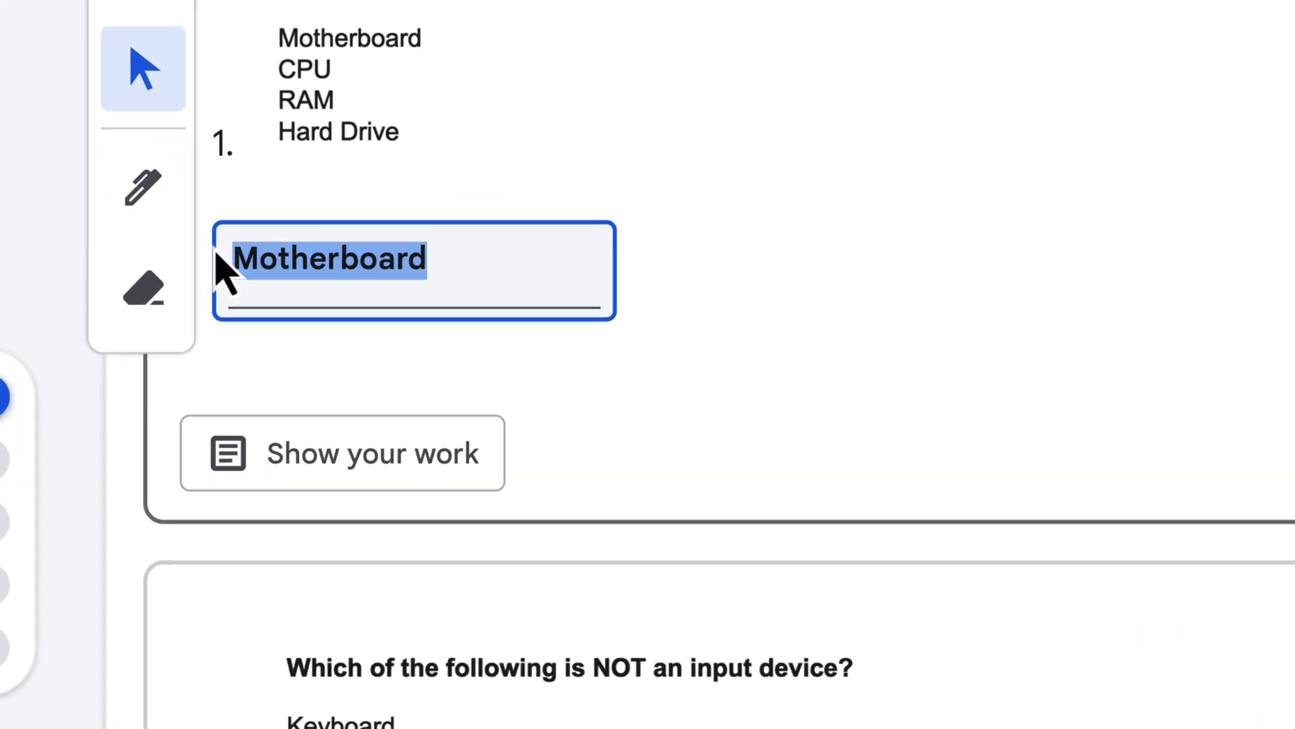
pyautogui.write('CPU')
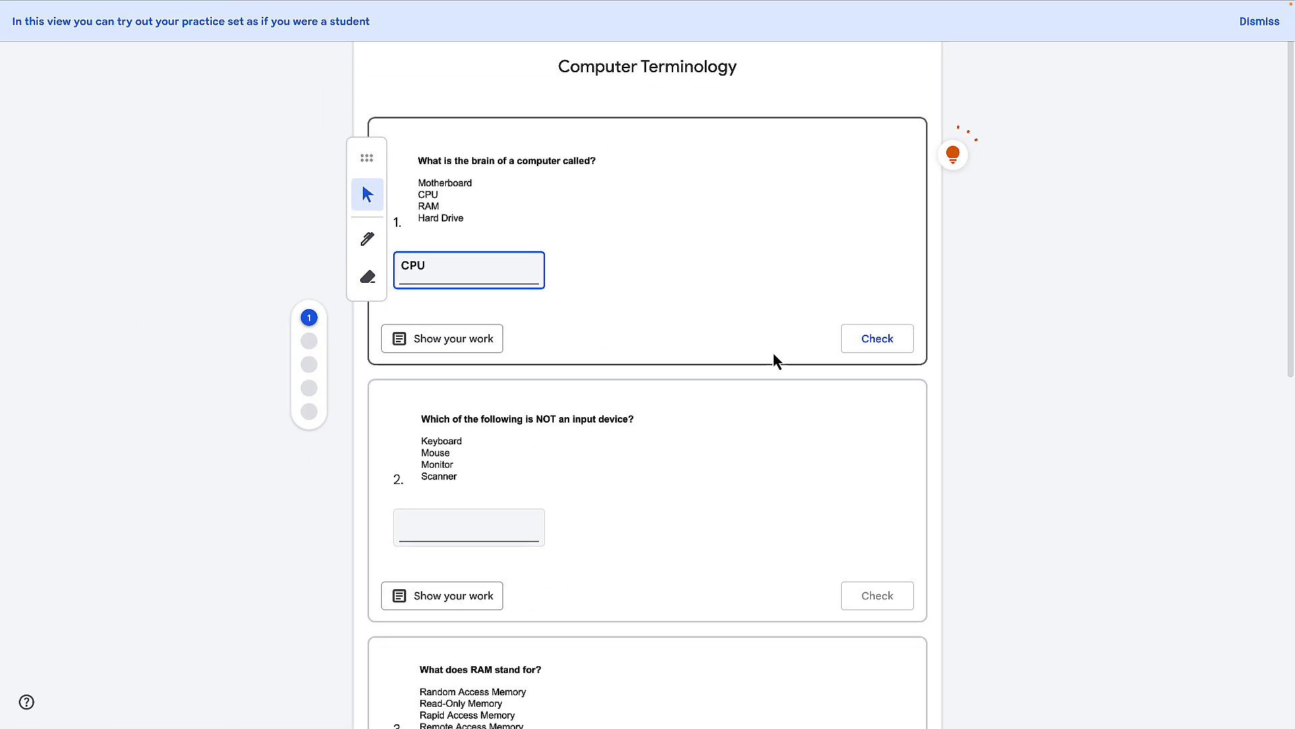
pyautogui.click(852, 341)
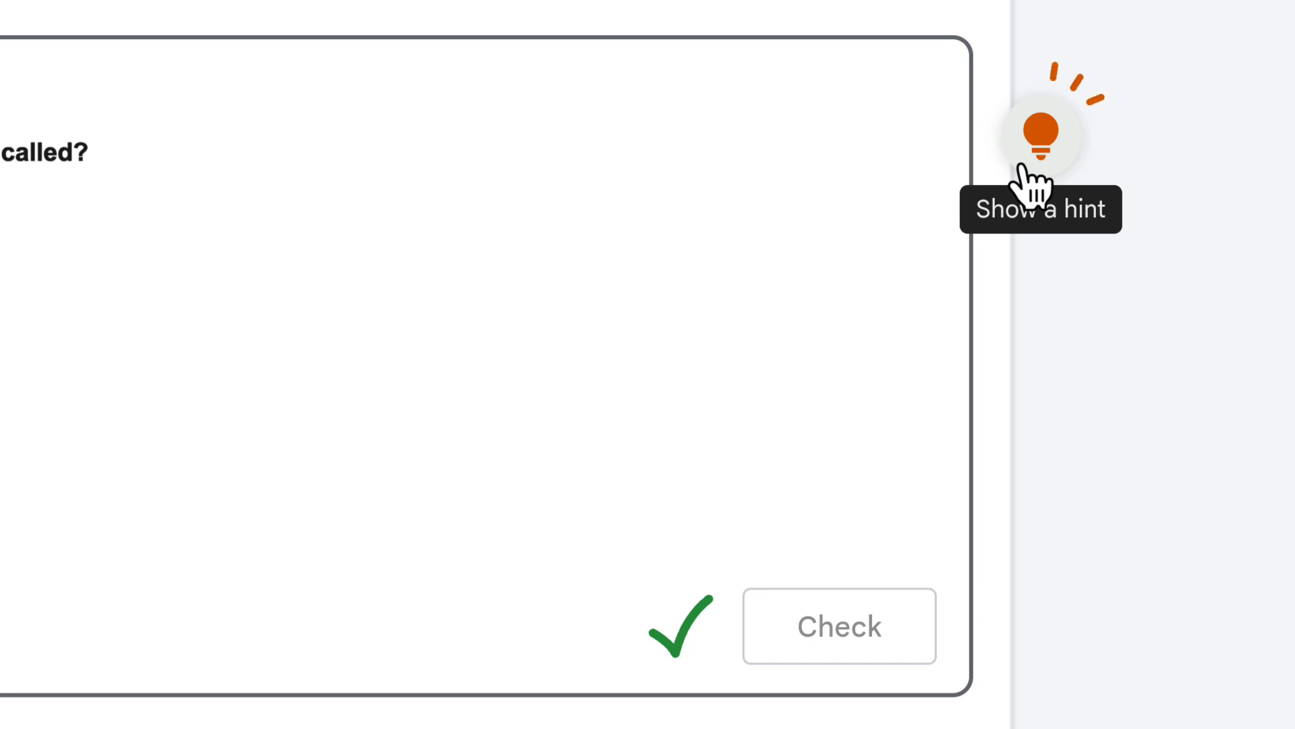
# Step: Show the hint for question 1 and try the playback controls of its Introduction to Motherboards video
pyautogui.click(1048, 154)
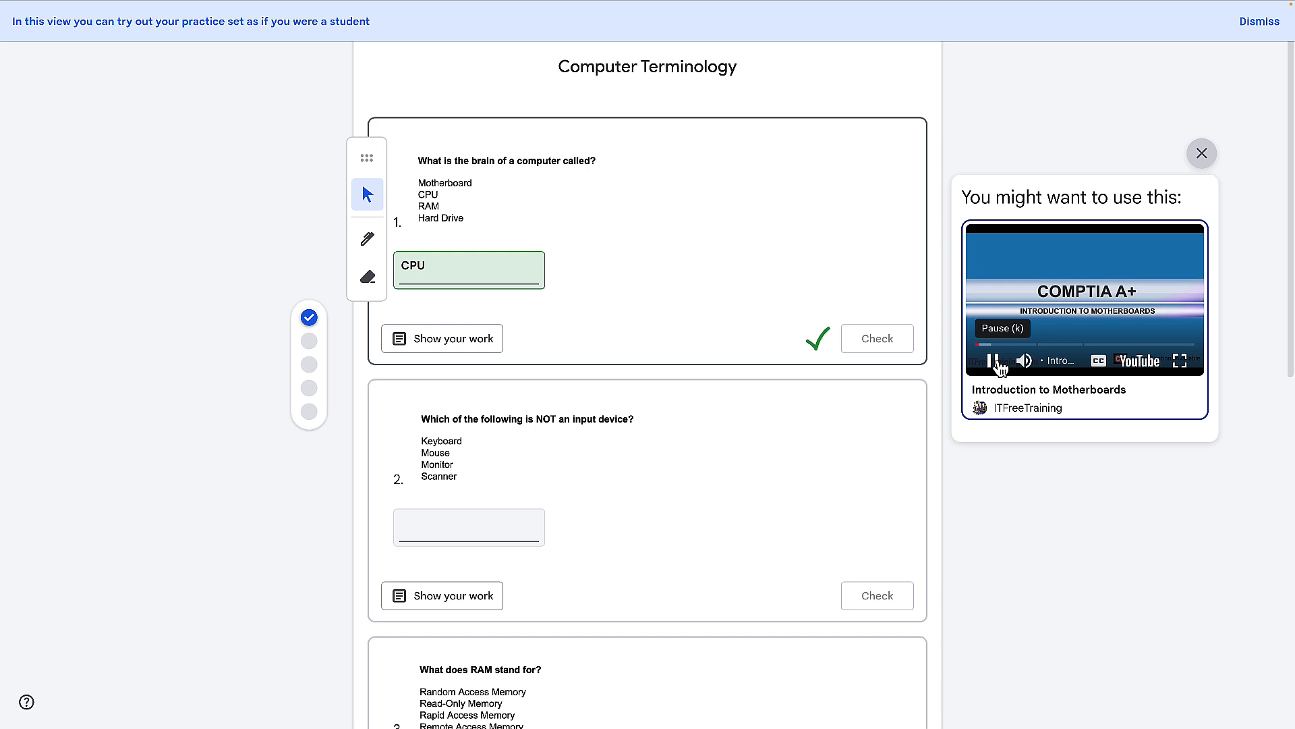
pyautogui.click(997, 364)
pyautogui.click(1032, 368)
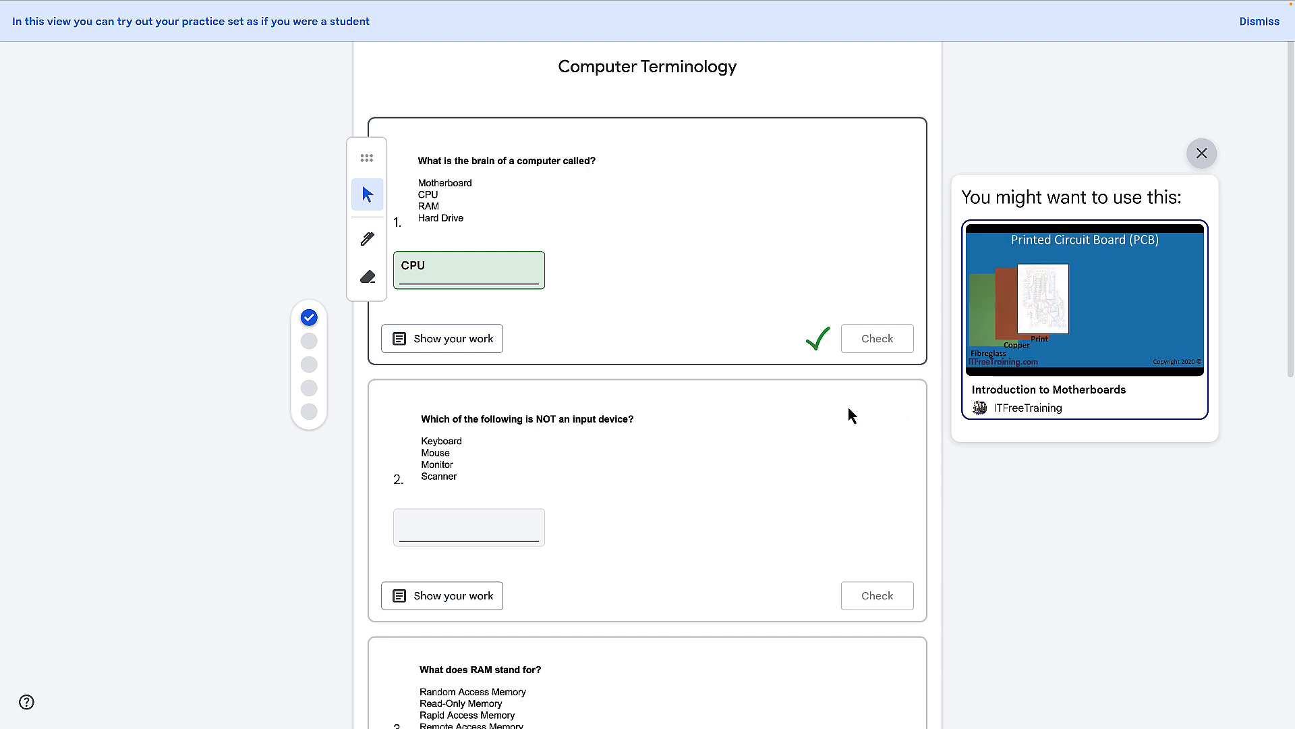
# Step: Answer question 2 about the non-input device with "Monitor" and check the answer
pyautogui.scroll(-2, 849, 412)
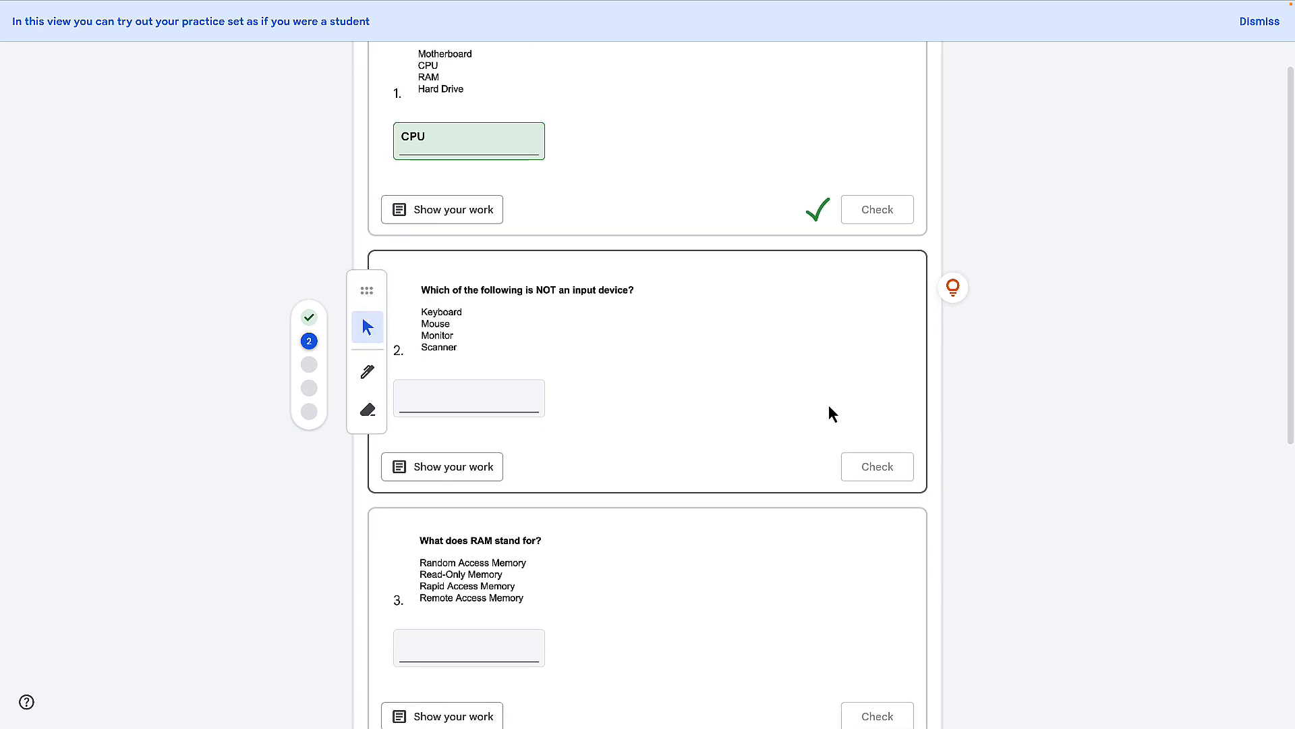
pyautogui.click(468, 399)
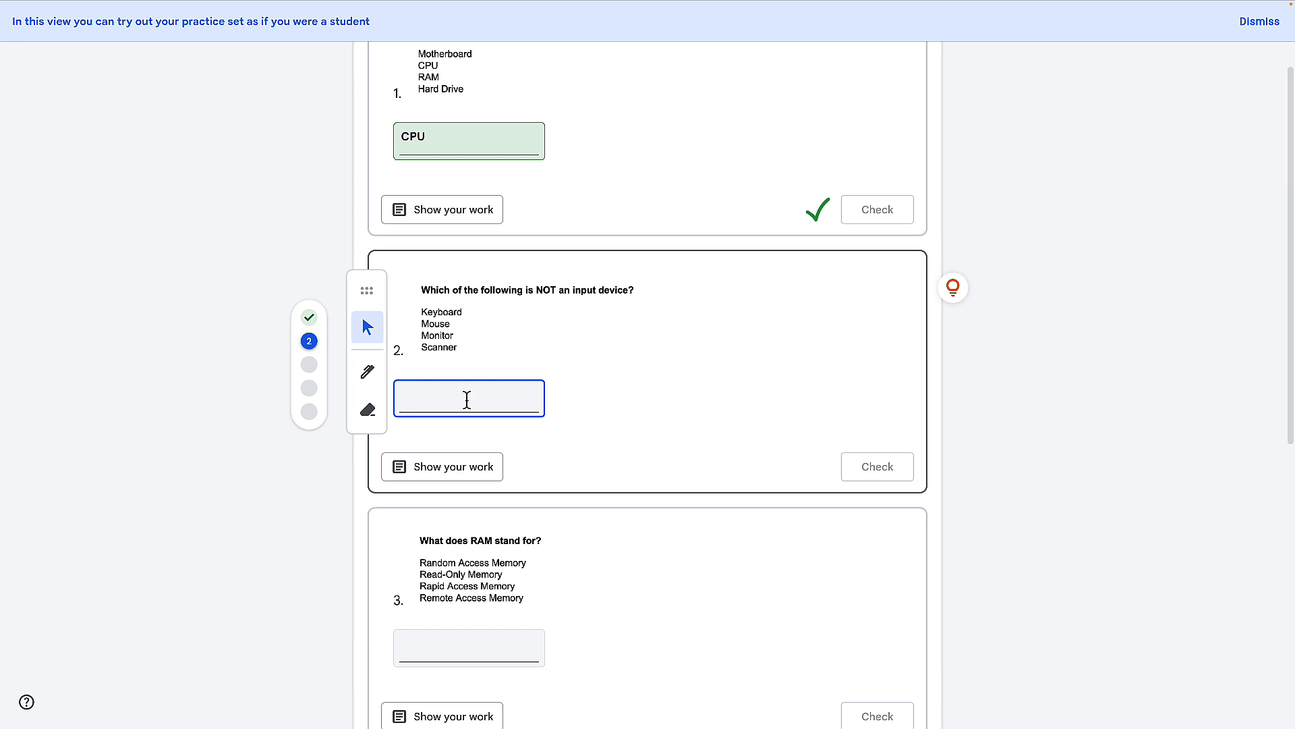
pyautogui.write('Monitor')
pyautogui.press('Tab')
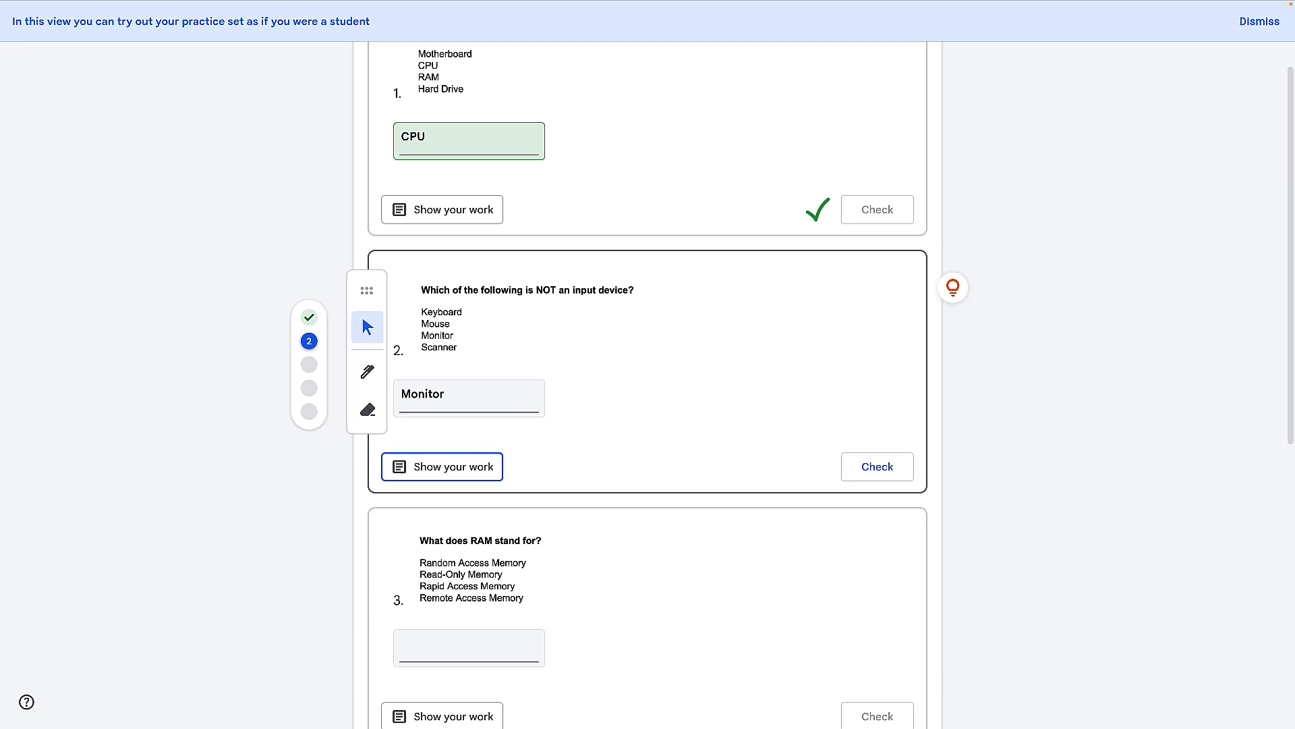
pyautogui.click(877, 468)
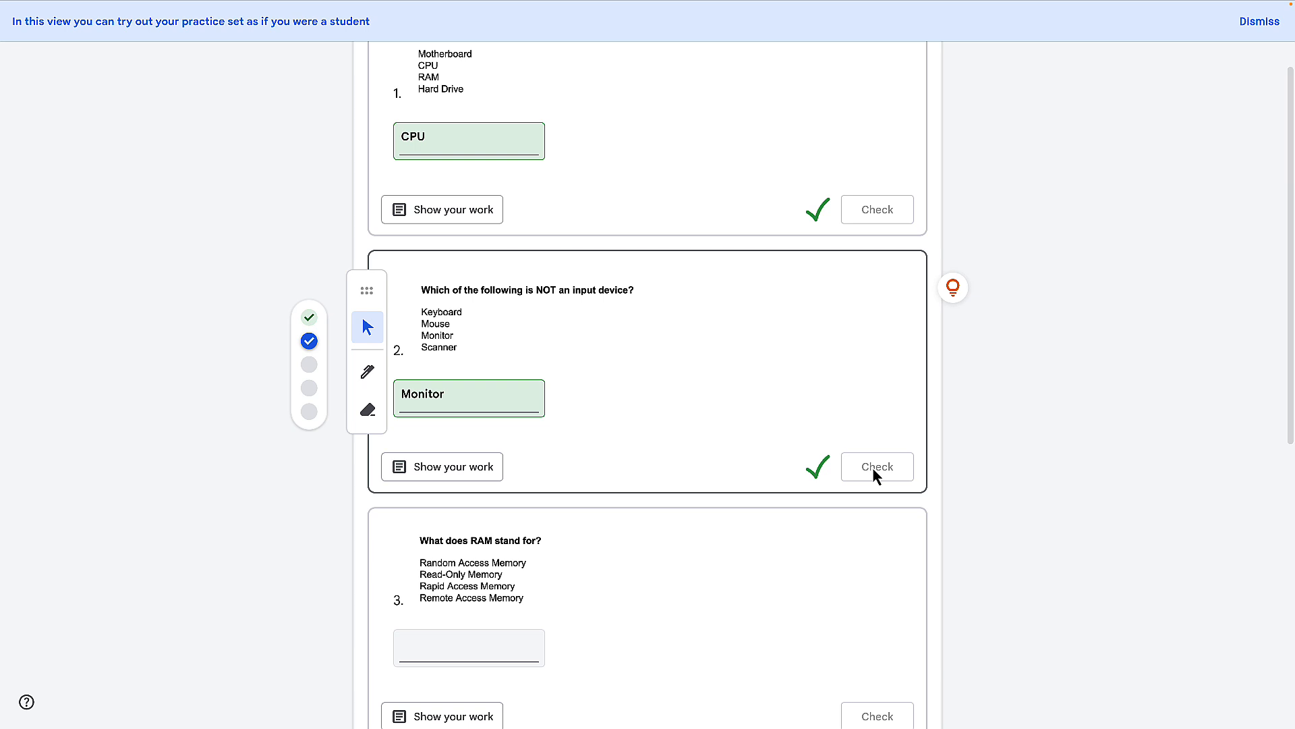
# Step: Open the student work area of question 3 and clear its handwritten content
pyautogui.scroll(-7, 751, 488)
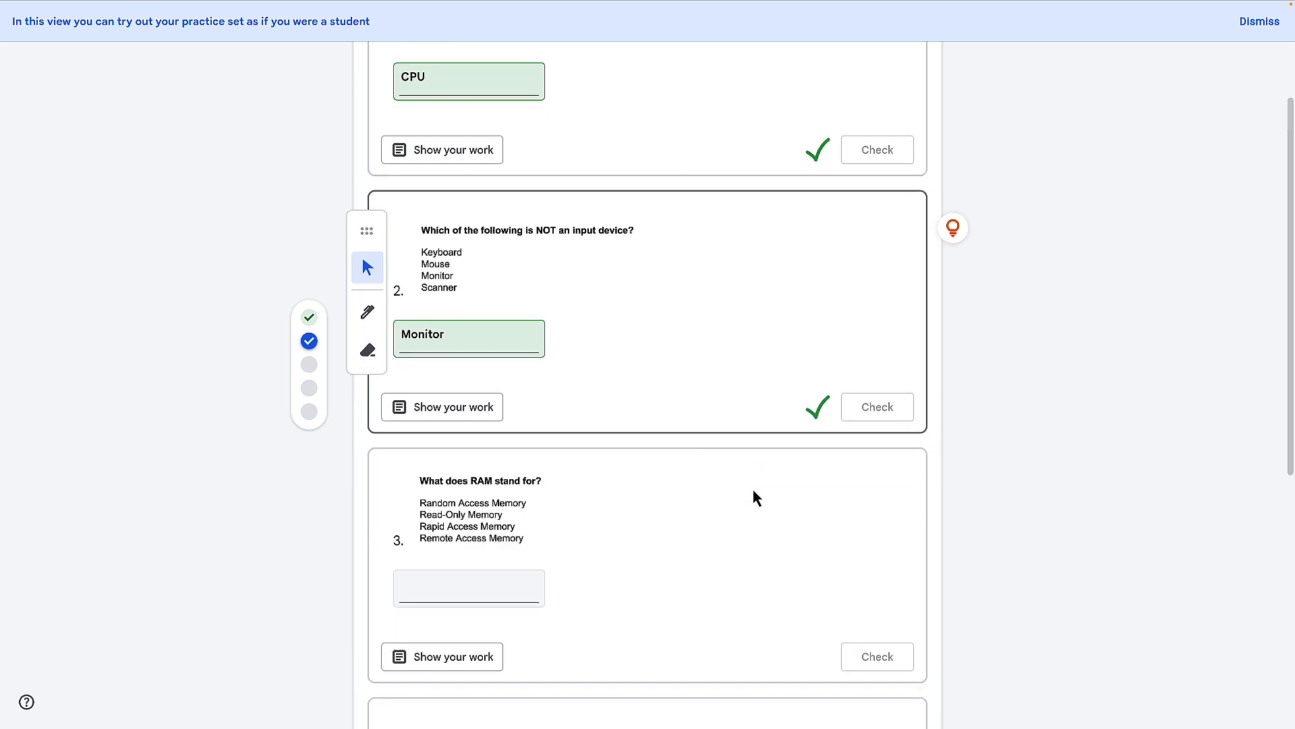
pyautogui.scroll(8, 753, 491)
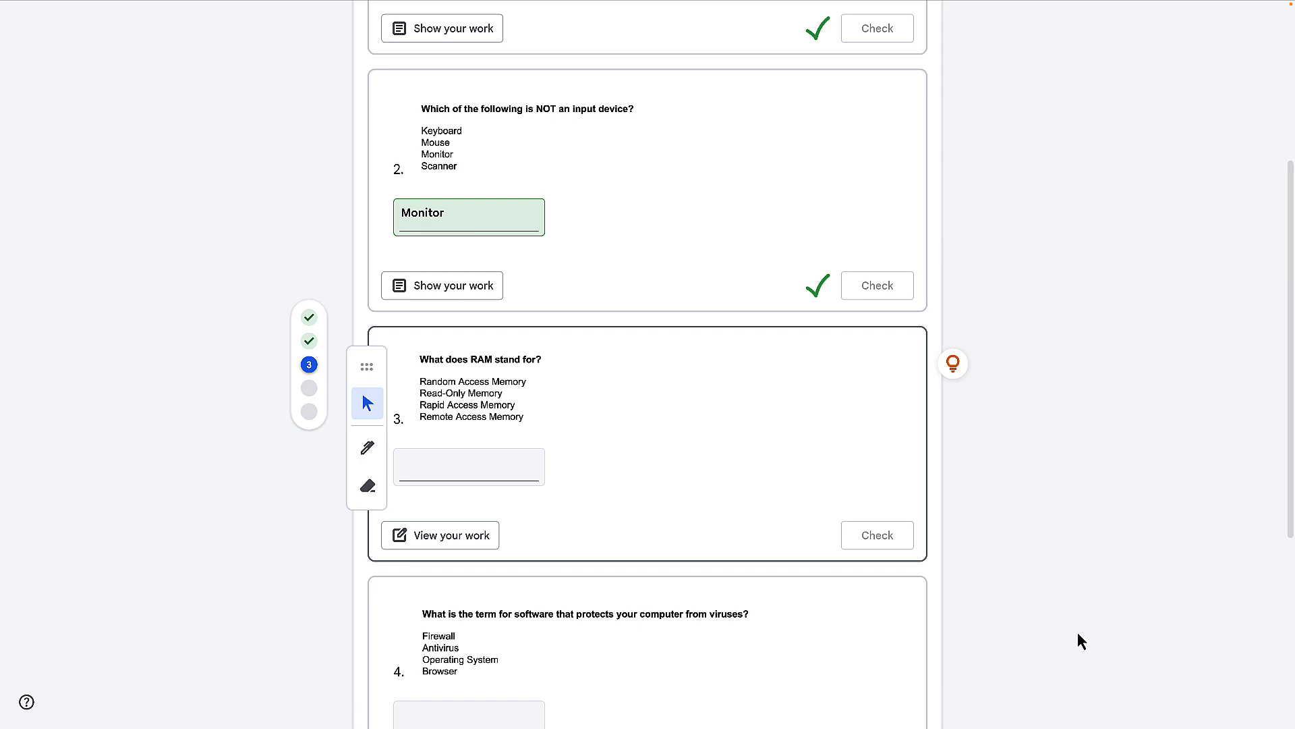
pyautogui.click(478, 543)
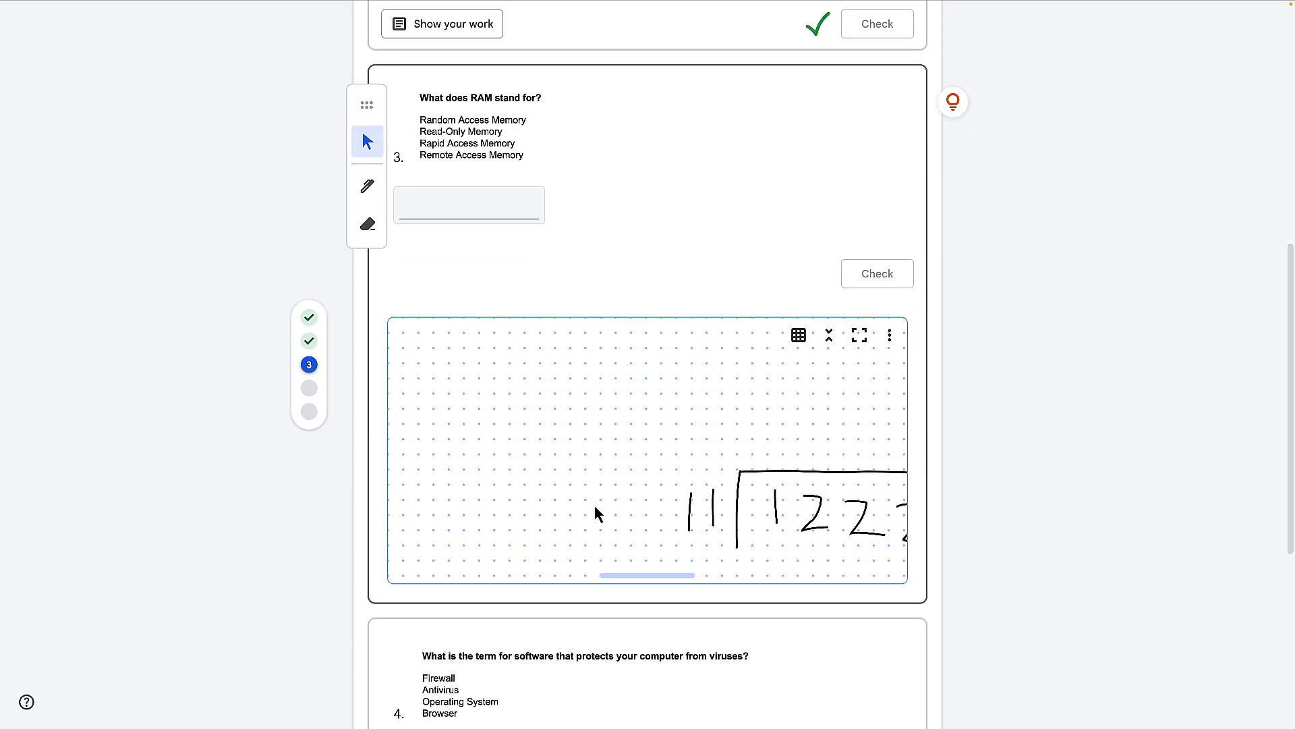
pyautogui.click(890, 335)
pyautogui.click(825, 375)
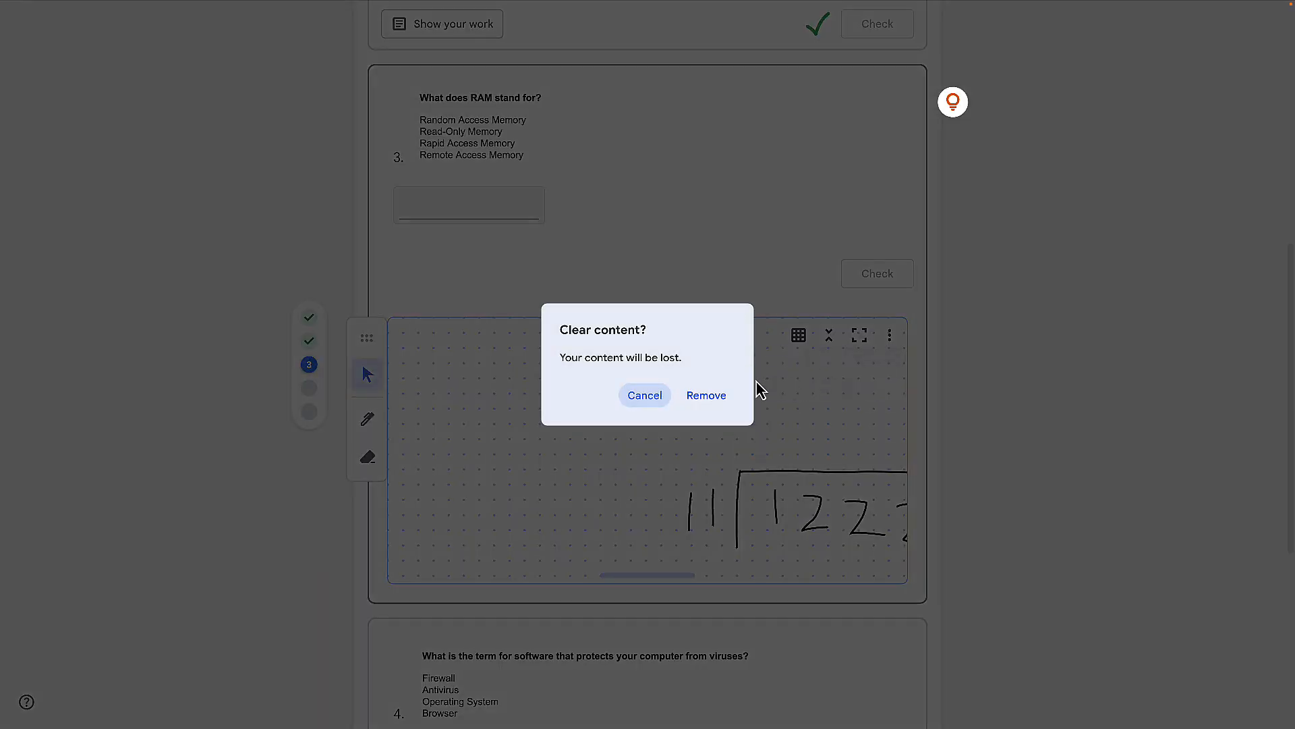
pyautogui.click(713, 398)
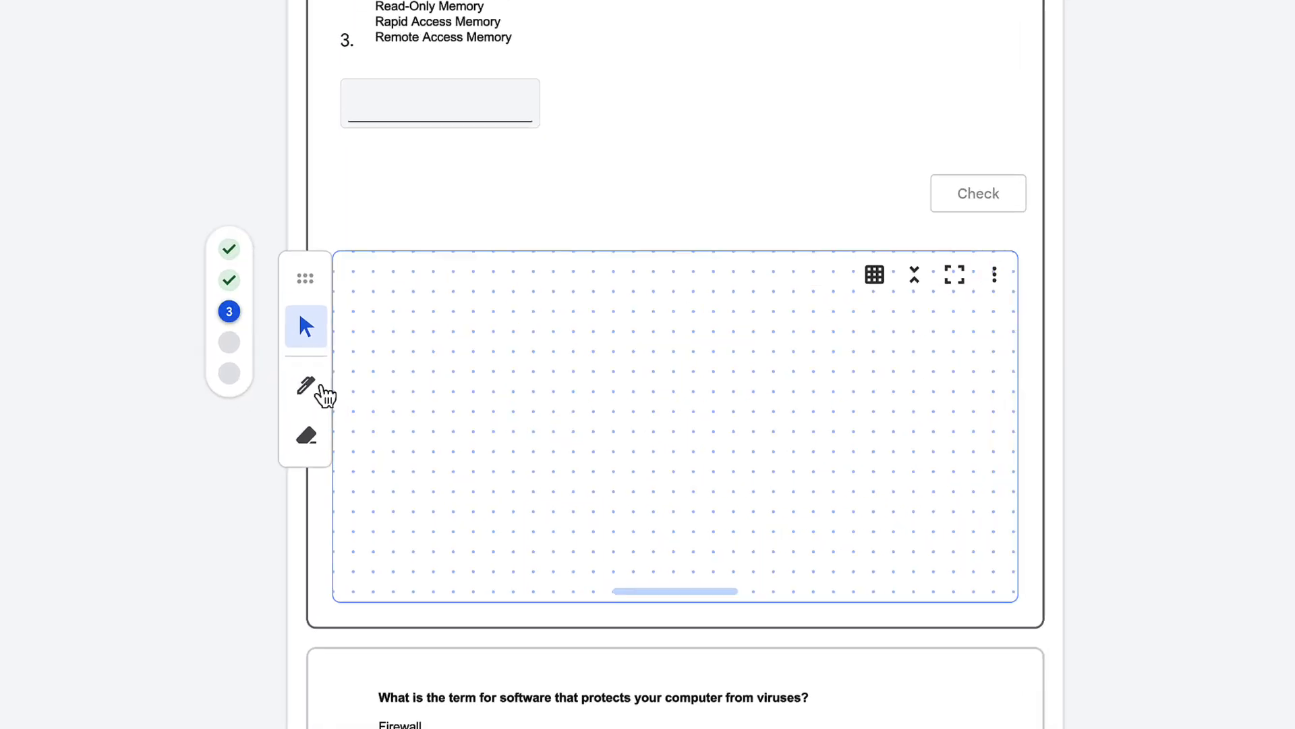
# Step: Activate the pen in question 3's work area, show its ink colours, and view the canvas in full screen and back
pyautogui.click(367, 420)
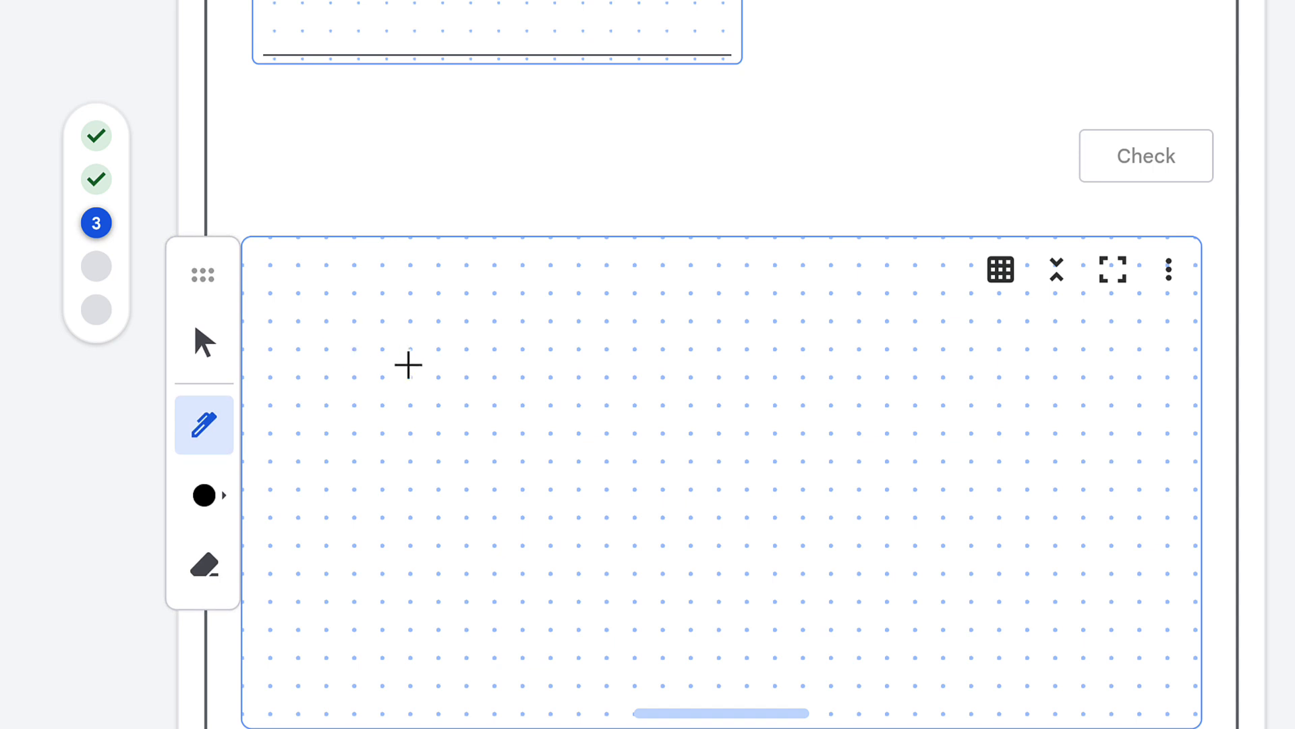
pyautogui.click(217, 498)
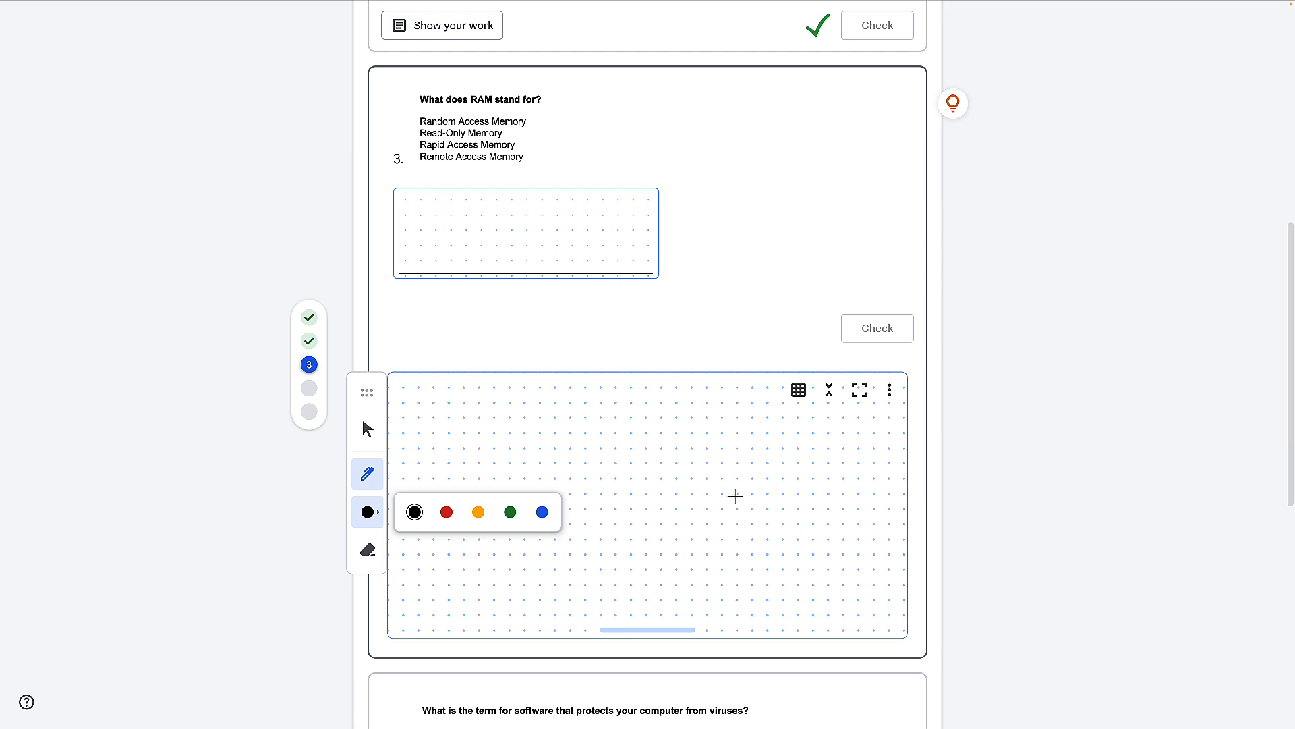
pyautogui.click(860, 392)
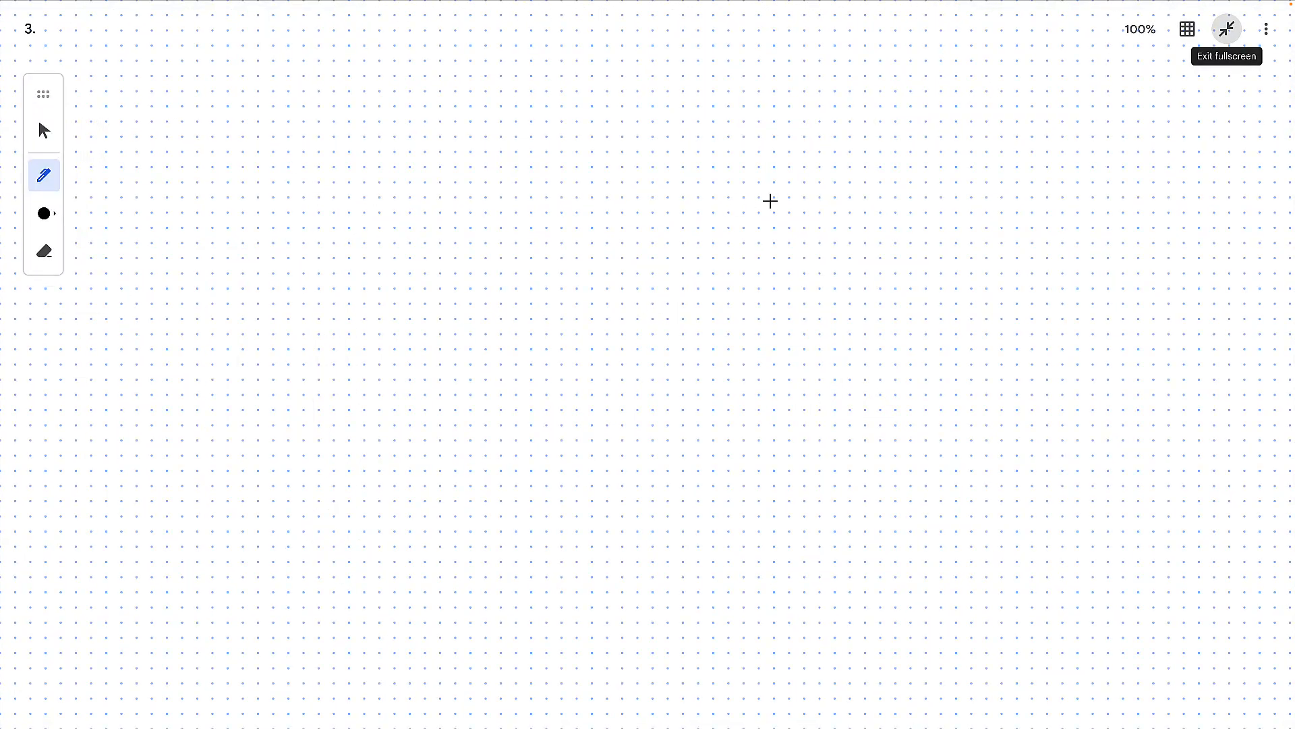
pyautogui.click(1227, 31)
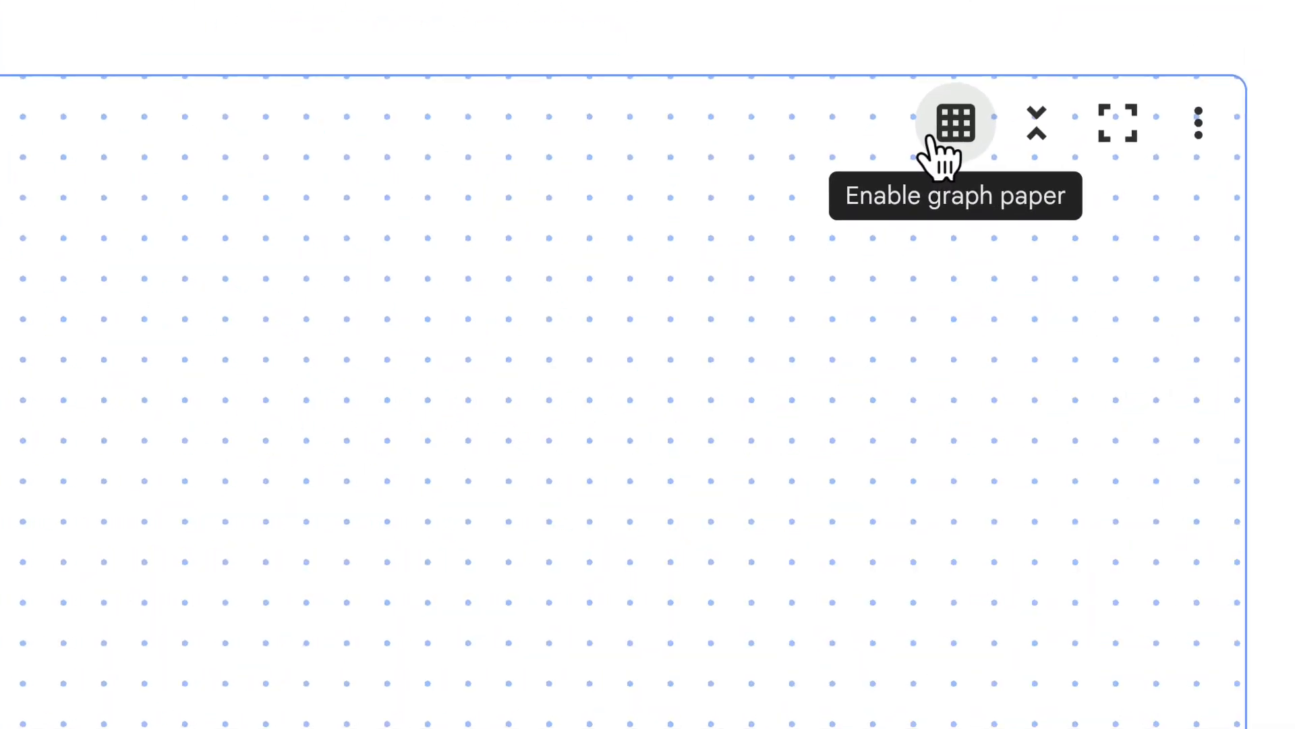
# Step: Try out the graph paper background in question 3's work area and turn it off again
pyautogui.click(955, 143)
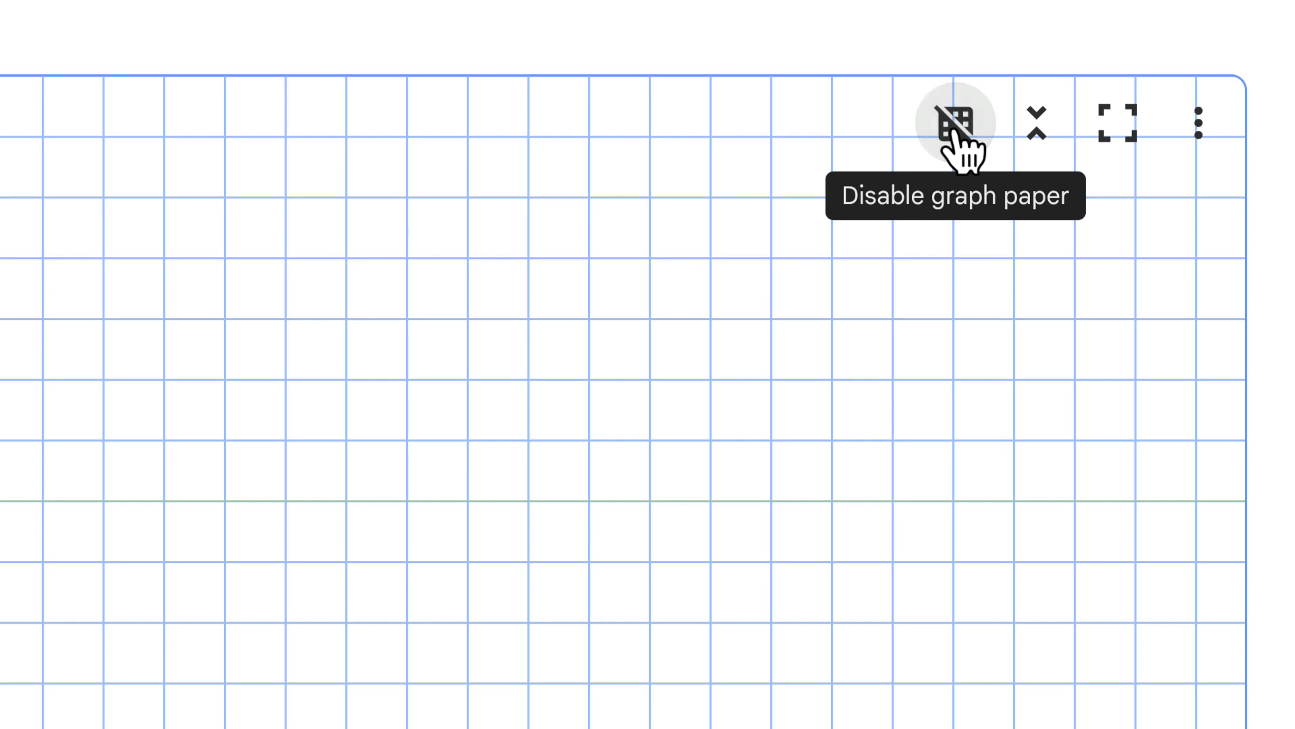
pyautogui.click(957, 135)
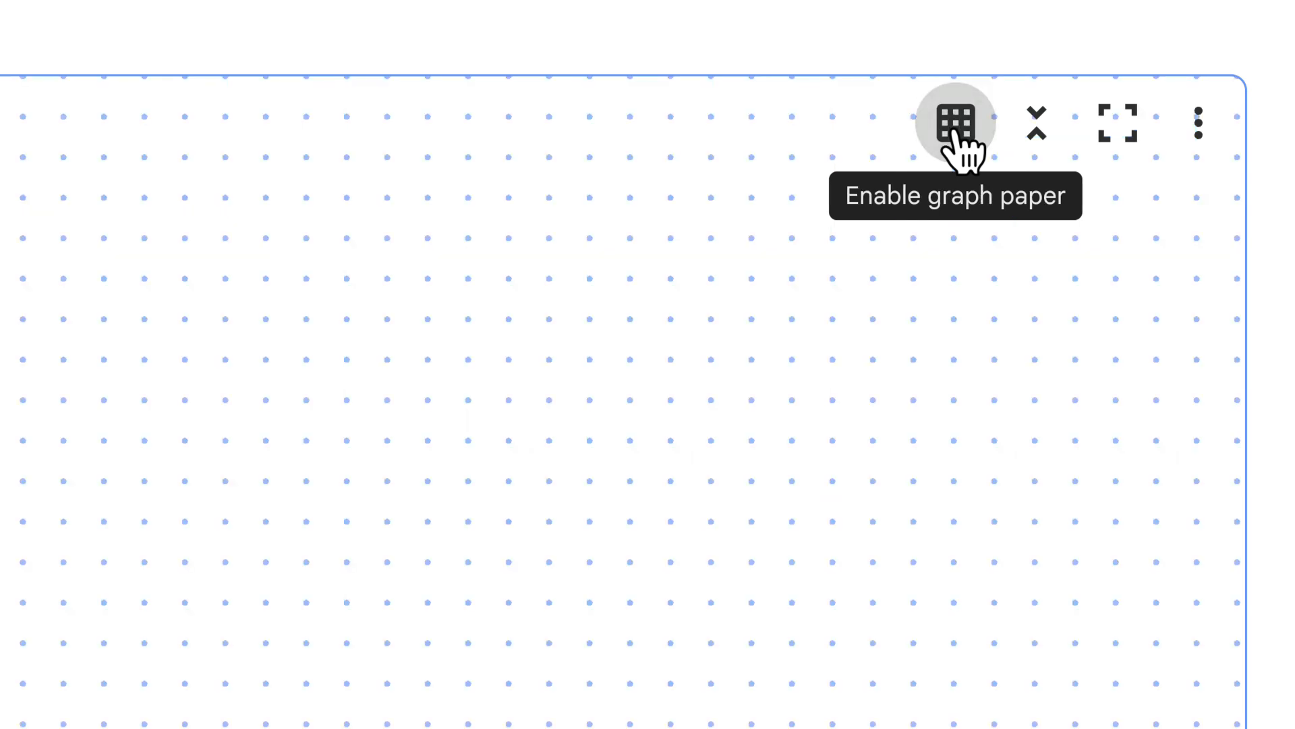
pyautogui.click(956, 135)
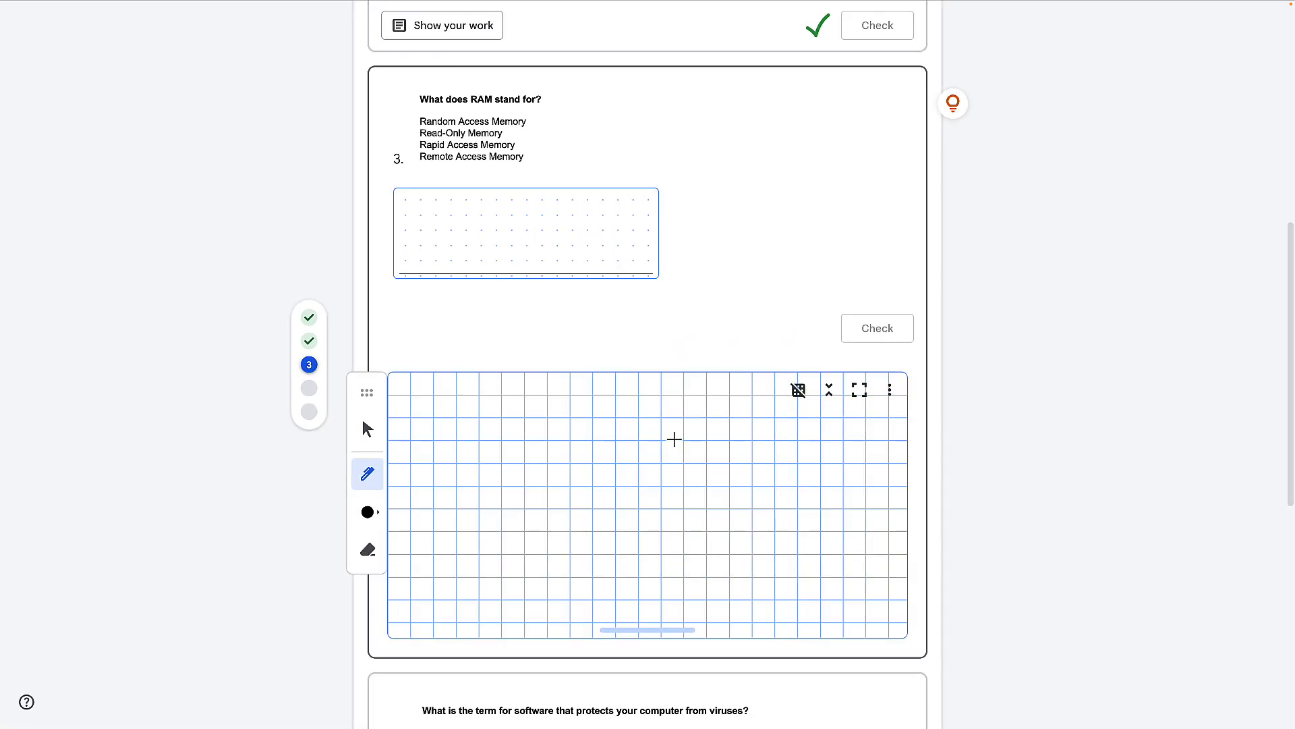
pyautogui.click(800, 398)
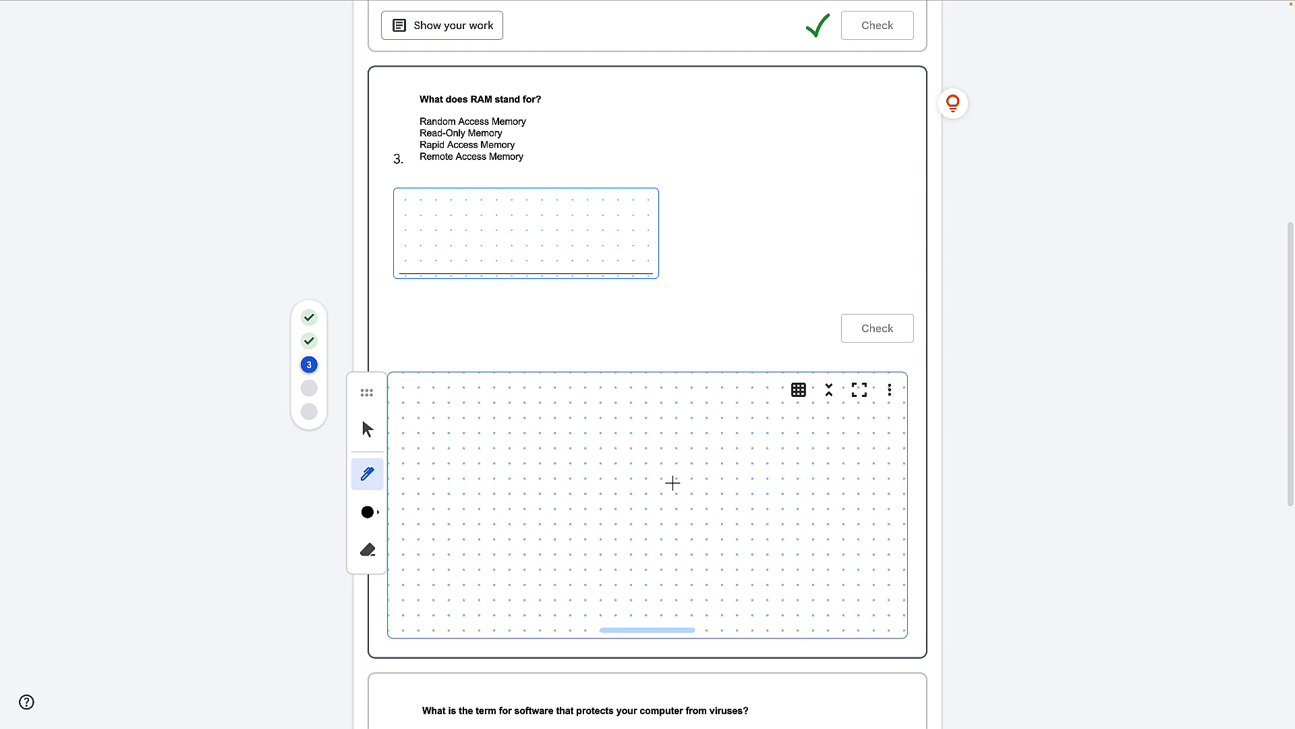
# Step: Close the student preview and open the "History: WWII - Battle of the Bulge Lesson" video activity from the resources
pyautogui.scroll(9, 672, 482)
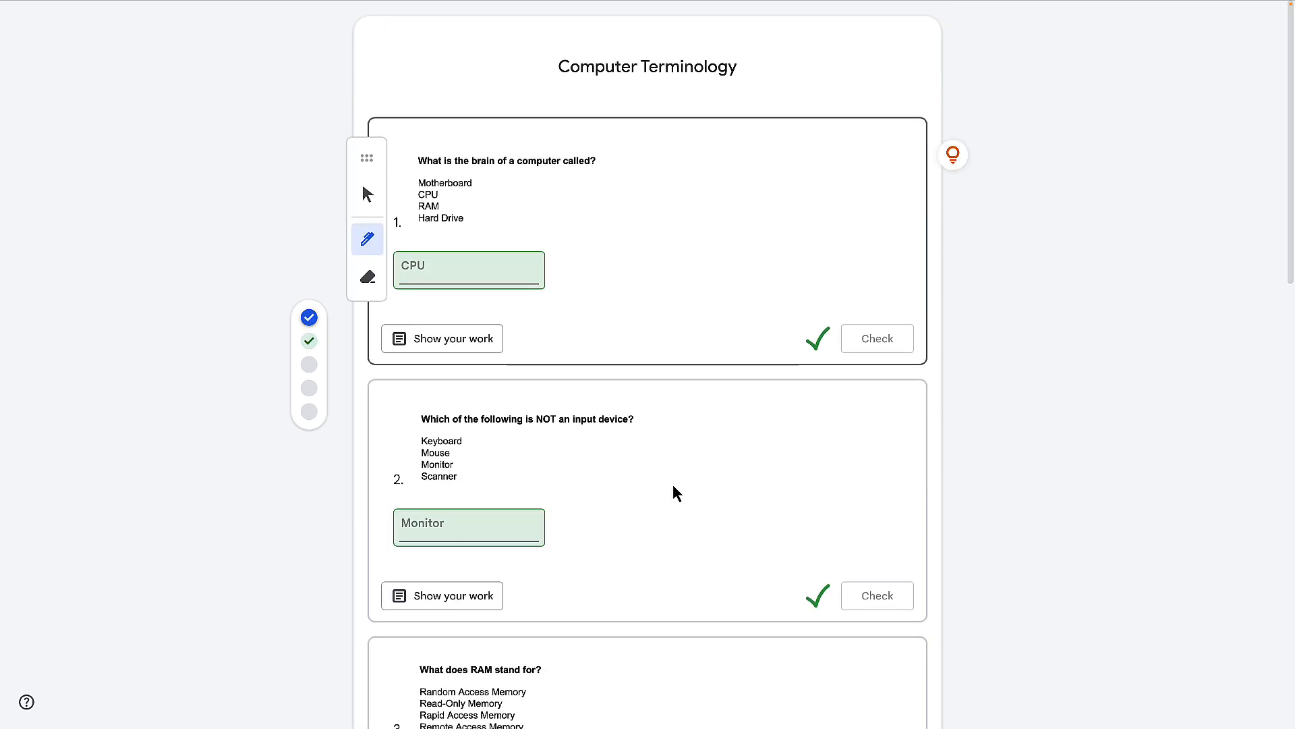
pyautogui.press('super+w')
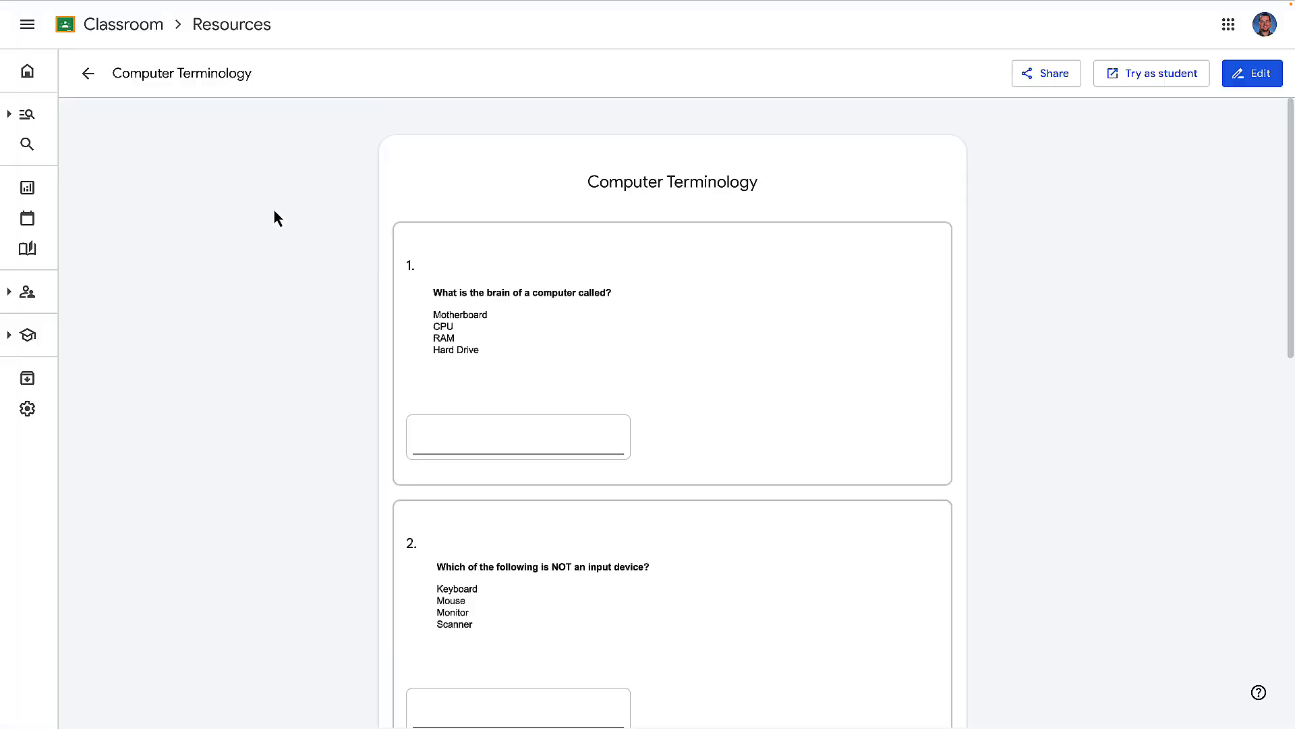
pyautogui.moveTo(28, 251)
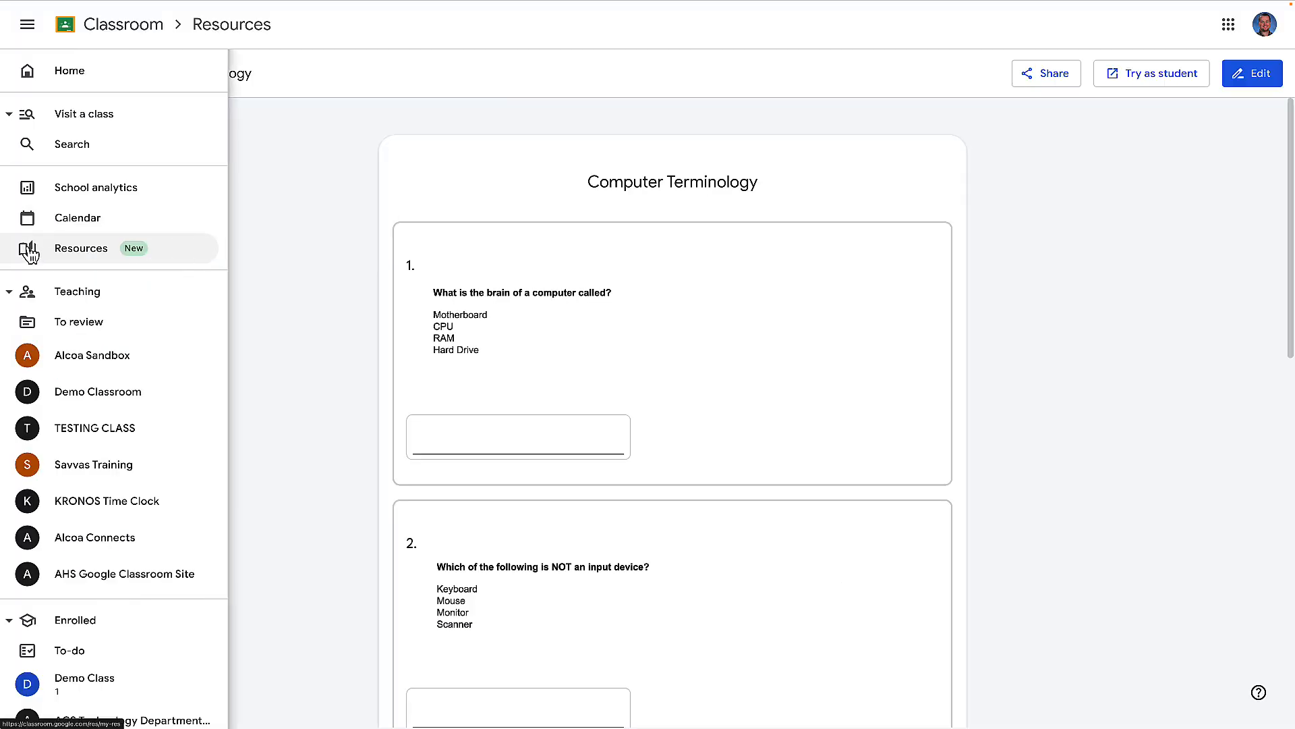
pyautogui.click(62, 249)
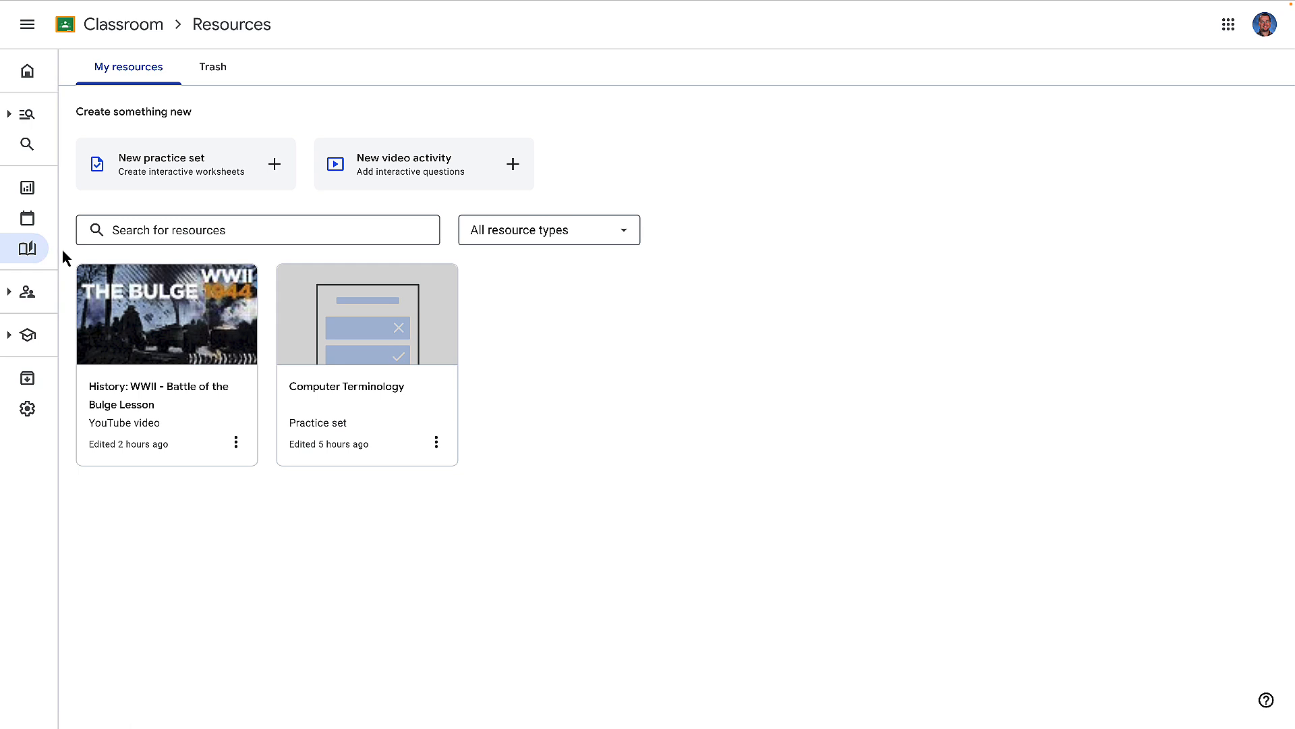
pyautogui.click(149, 351)
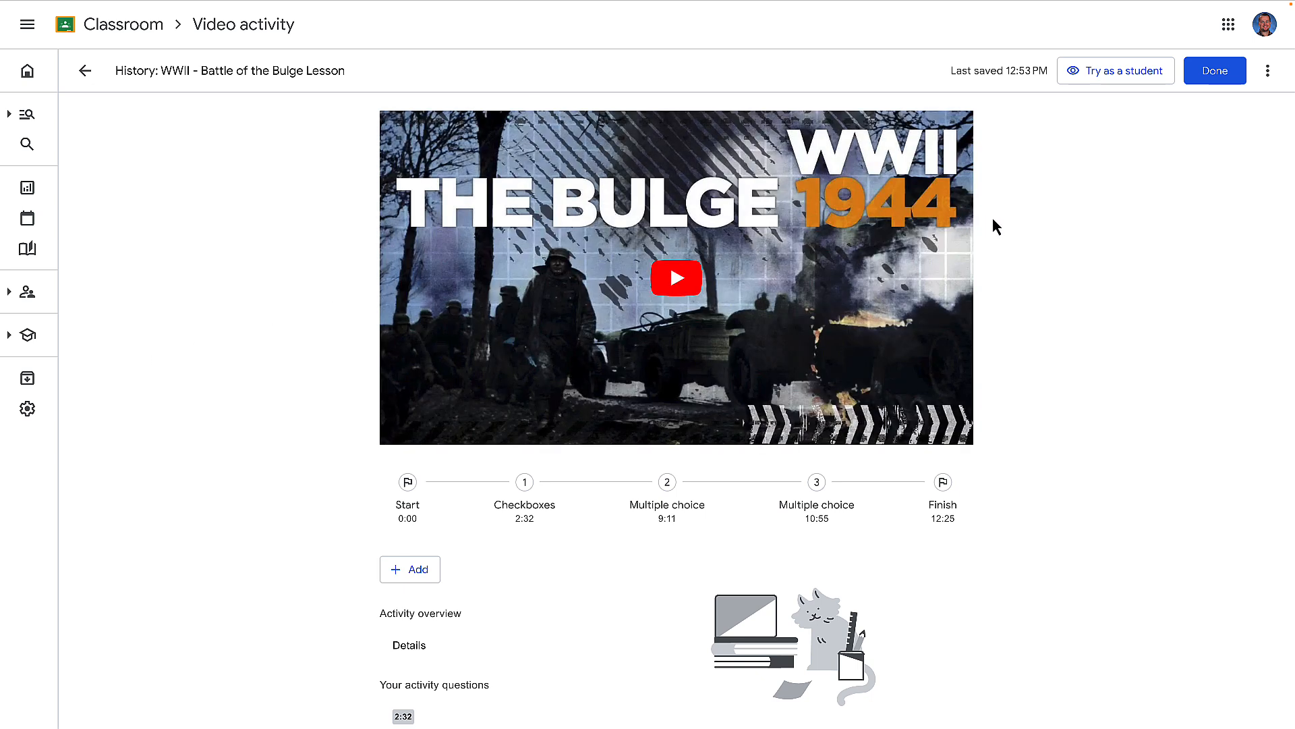
# Step: Preview the video activity as a student, answer the 2:32 checkbox question with Florence, and continue the video
pyautogui.click(1091, 81)
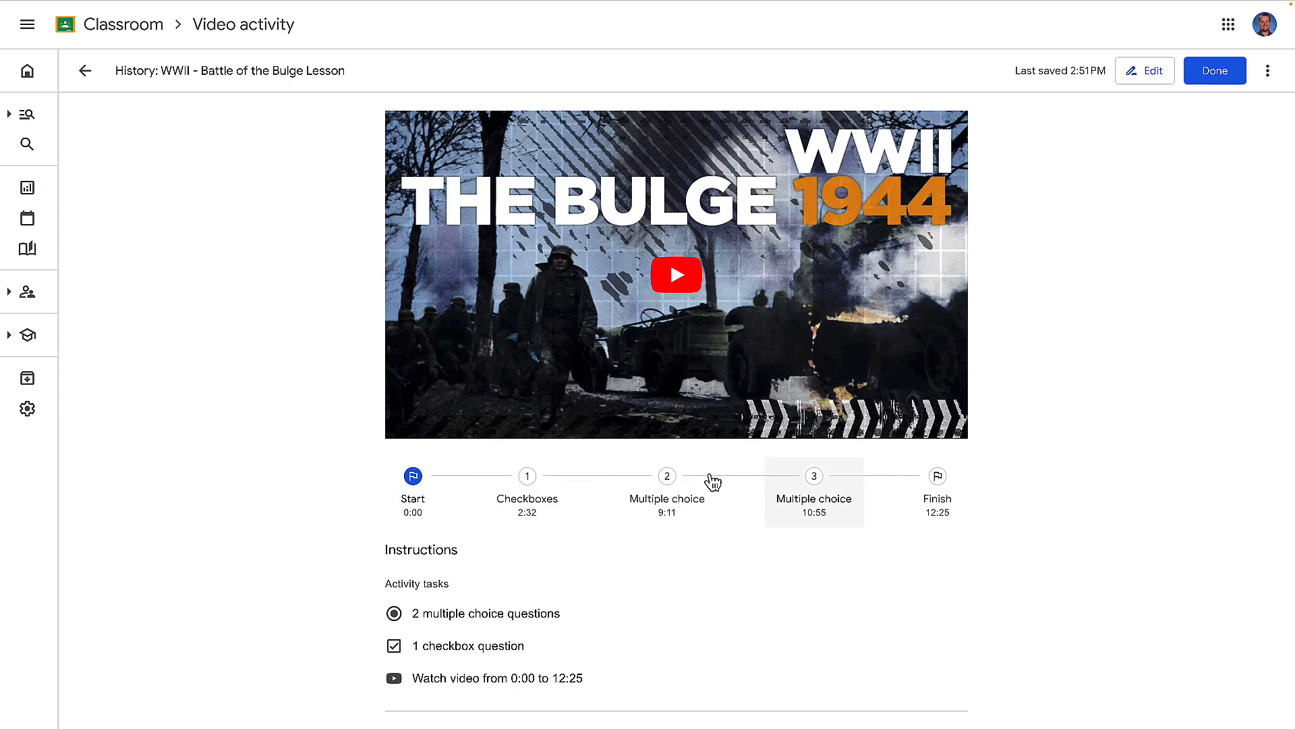
pyautogui.click(529, 482)
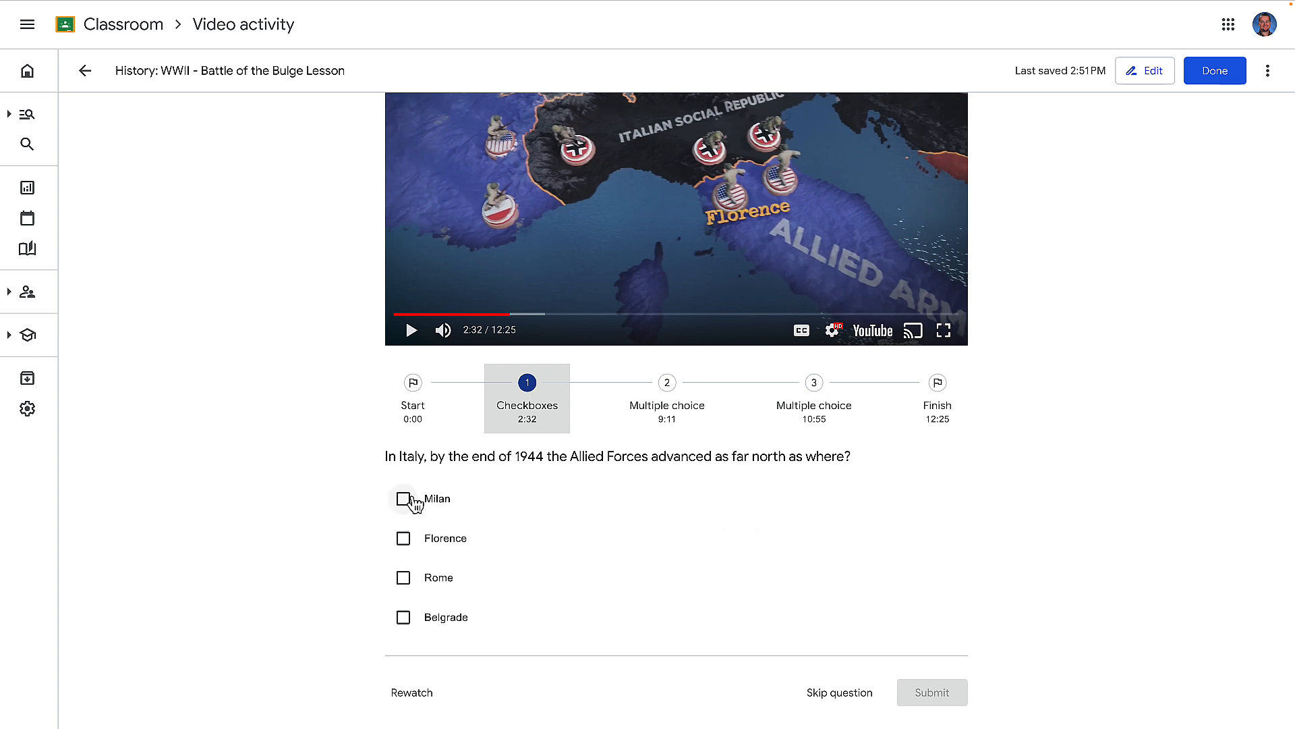
pyautogui.click(404, 539)
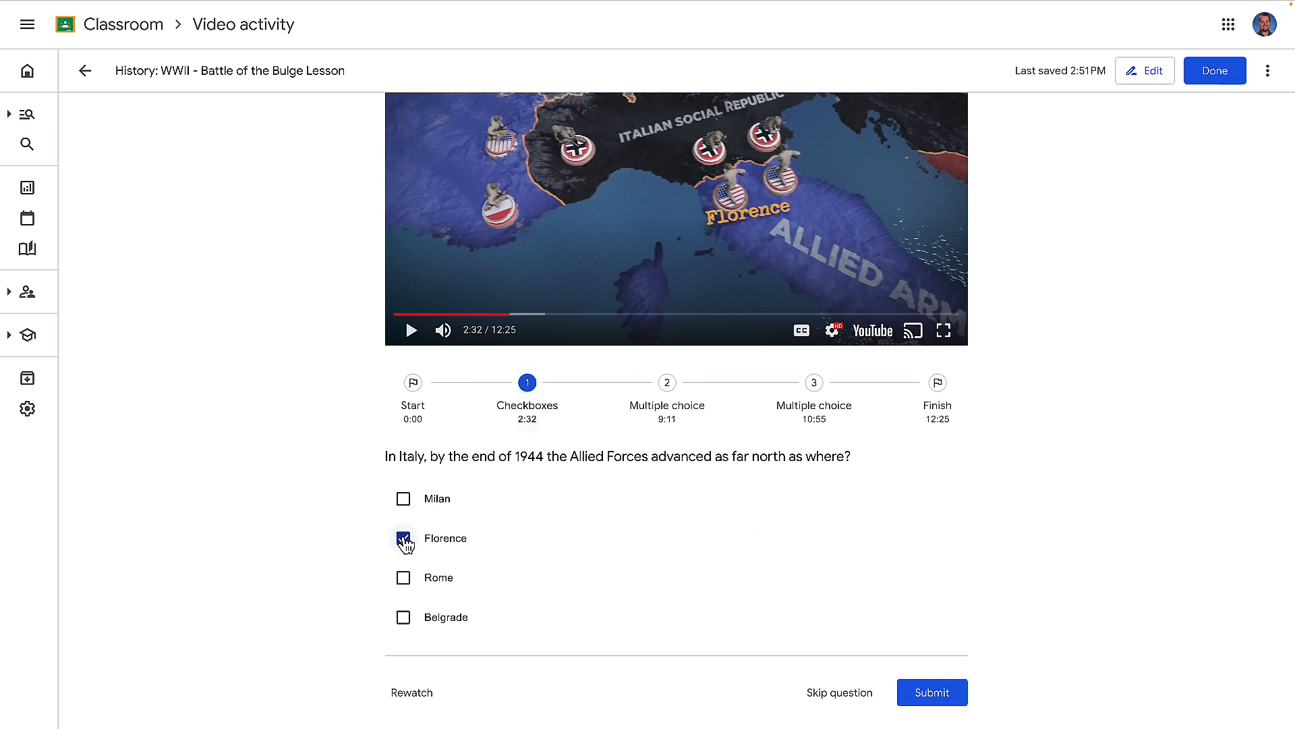
pyautogui.click(931, 699)
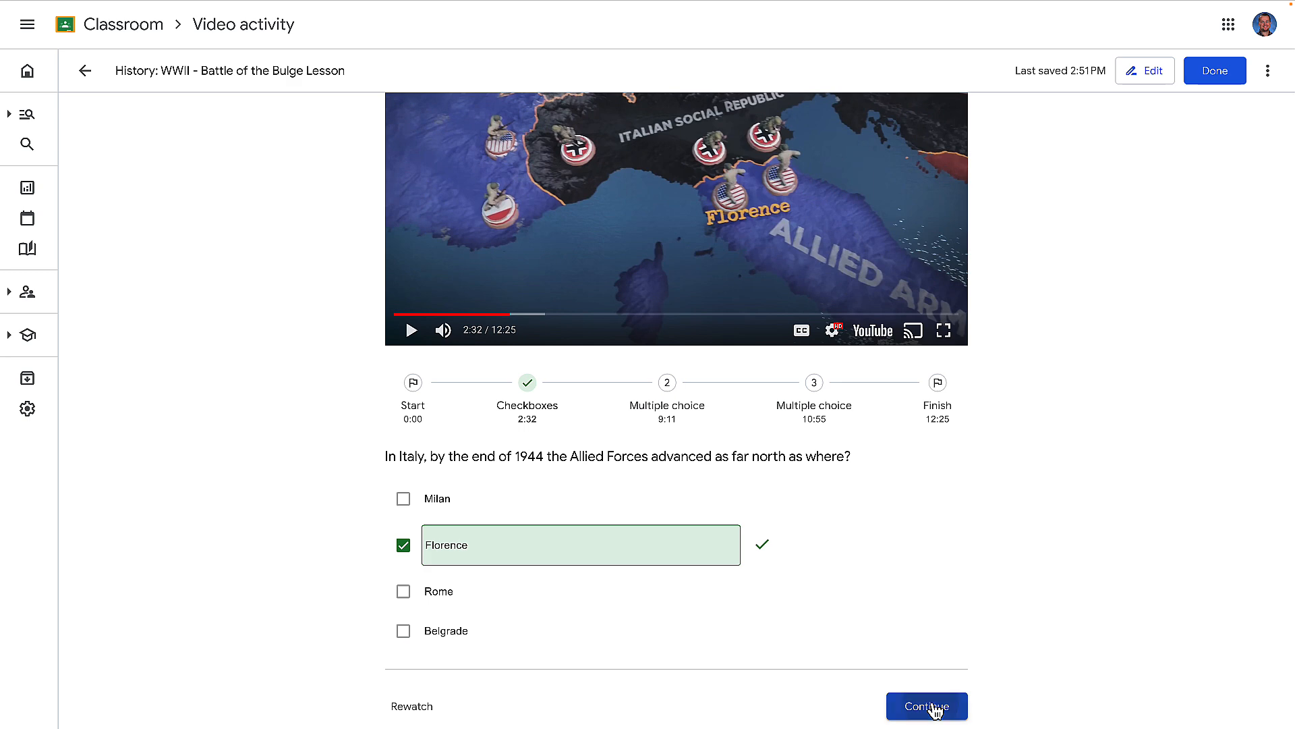
pyautogui.click(935, 709)
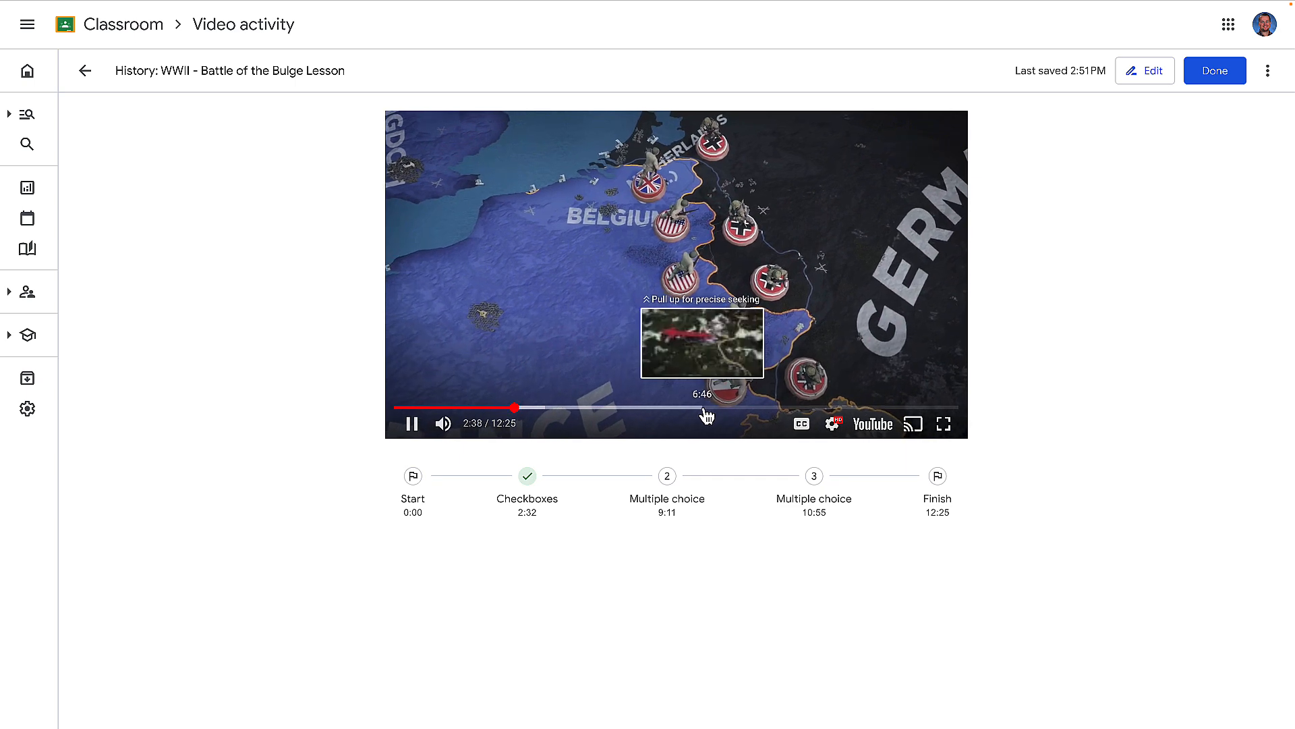
# Step: Skip the video ahead to the 9:11 multiple choice question and submit Christmas as the answer
pyautogui.click(807, 407)
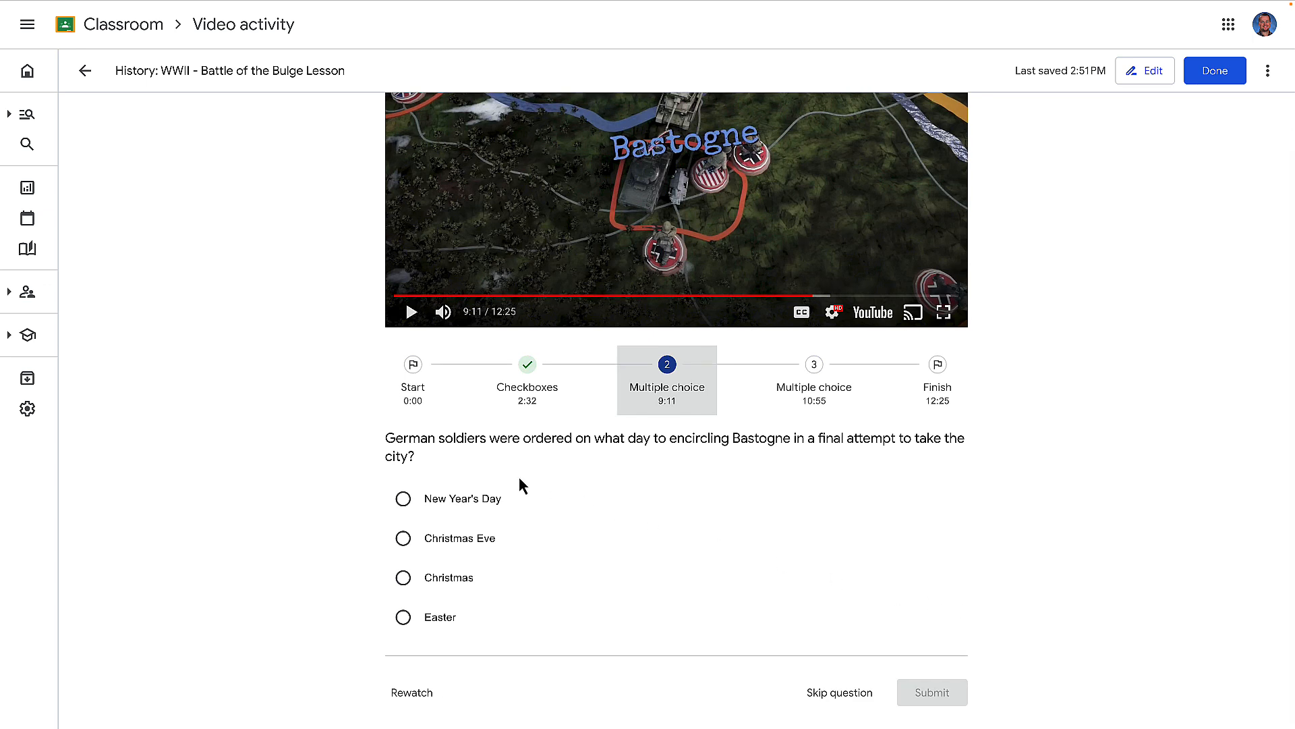
pyautogui.click(404, 578)
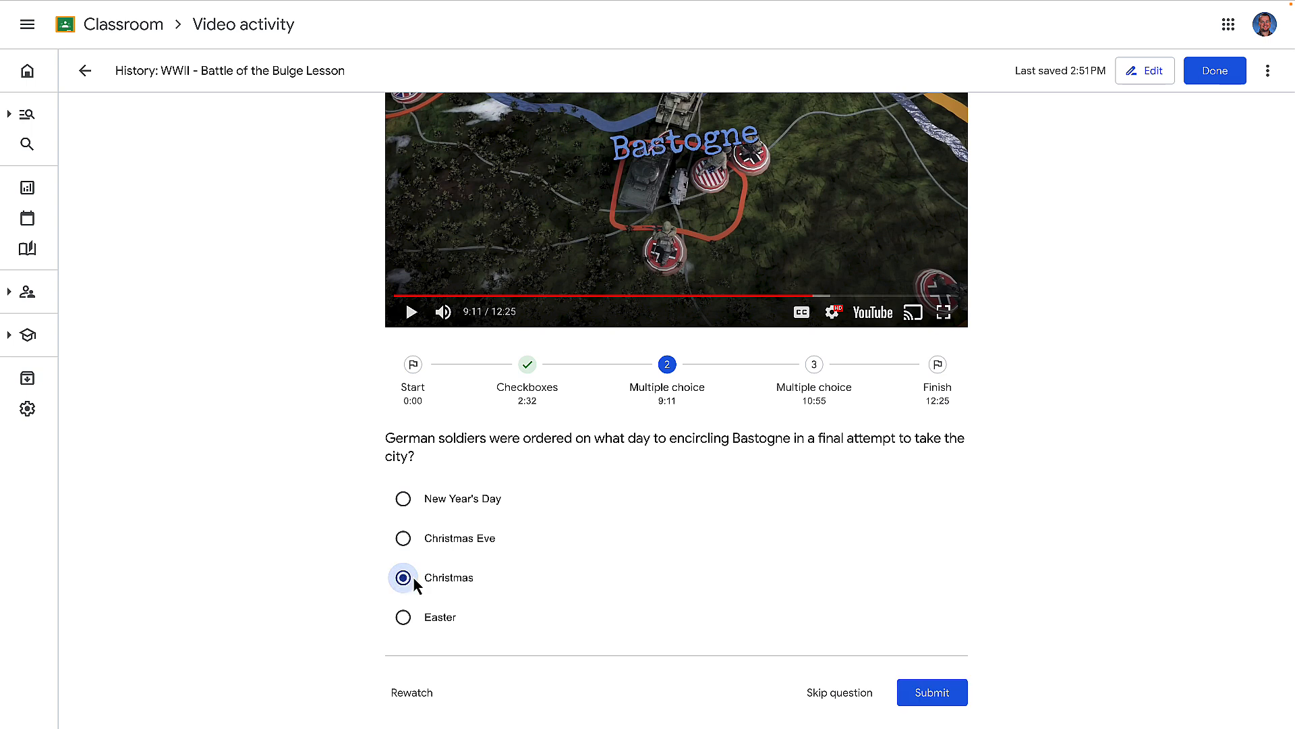
pyautogui.click(932, 698)
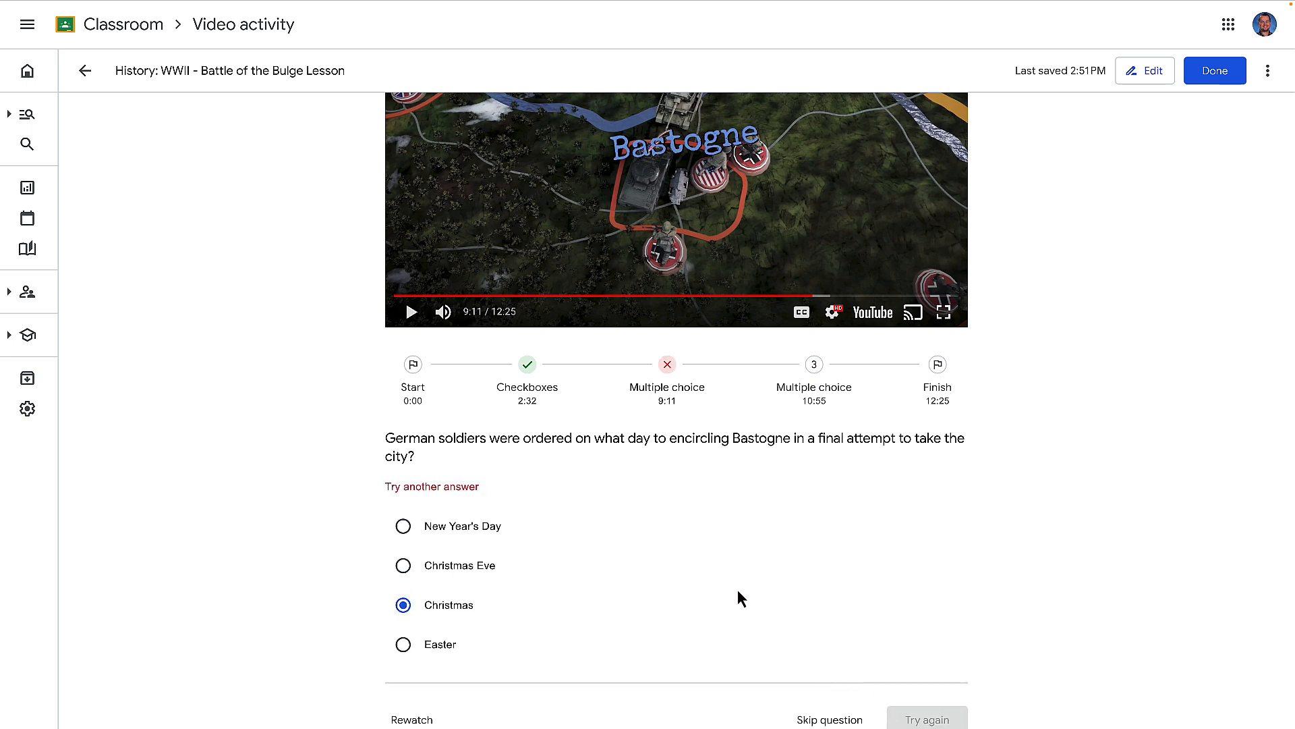
# Step: Retry the Bastogne question with Christmas Eve as the answer and continue the video
pyautogui.scroll(-1, 723, 587)
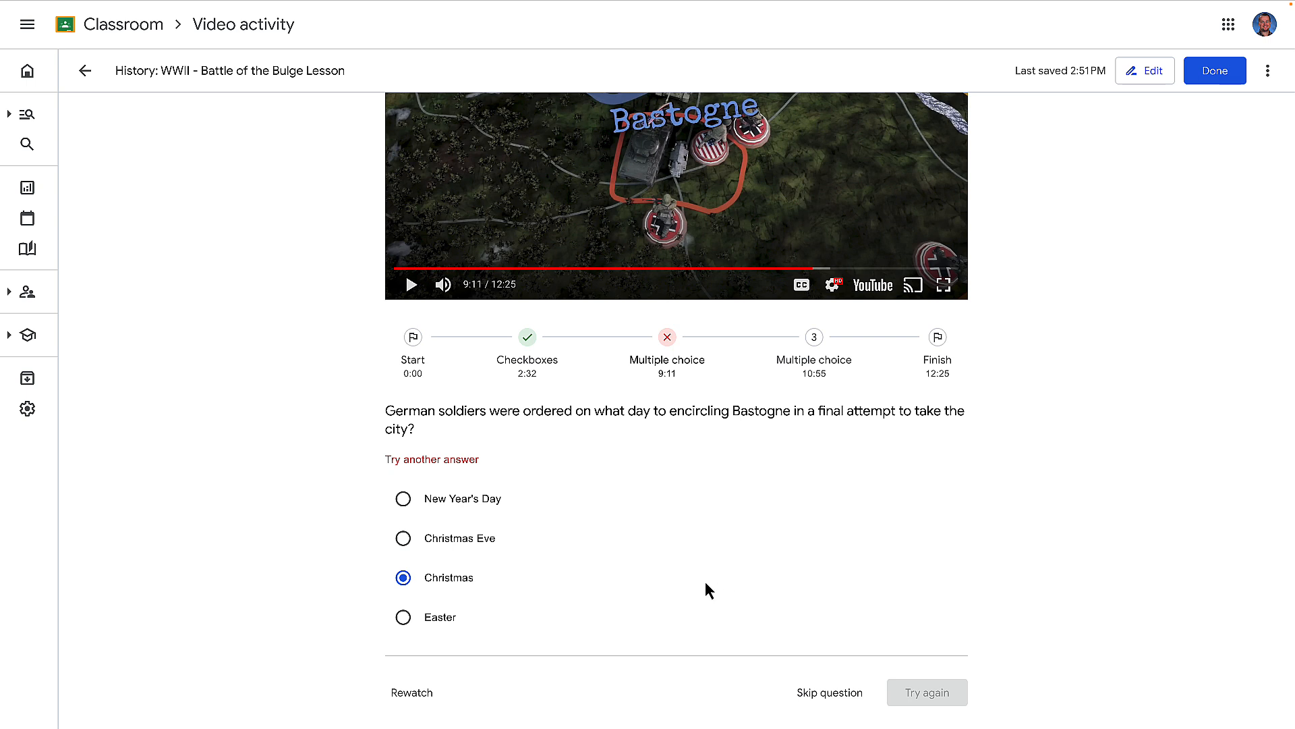
pyautogui.click(455, 539)
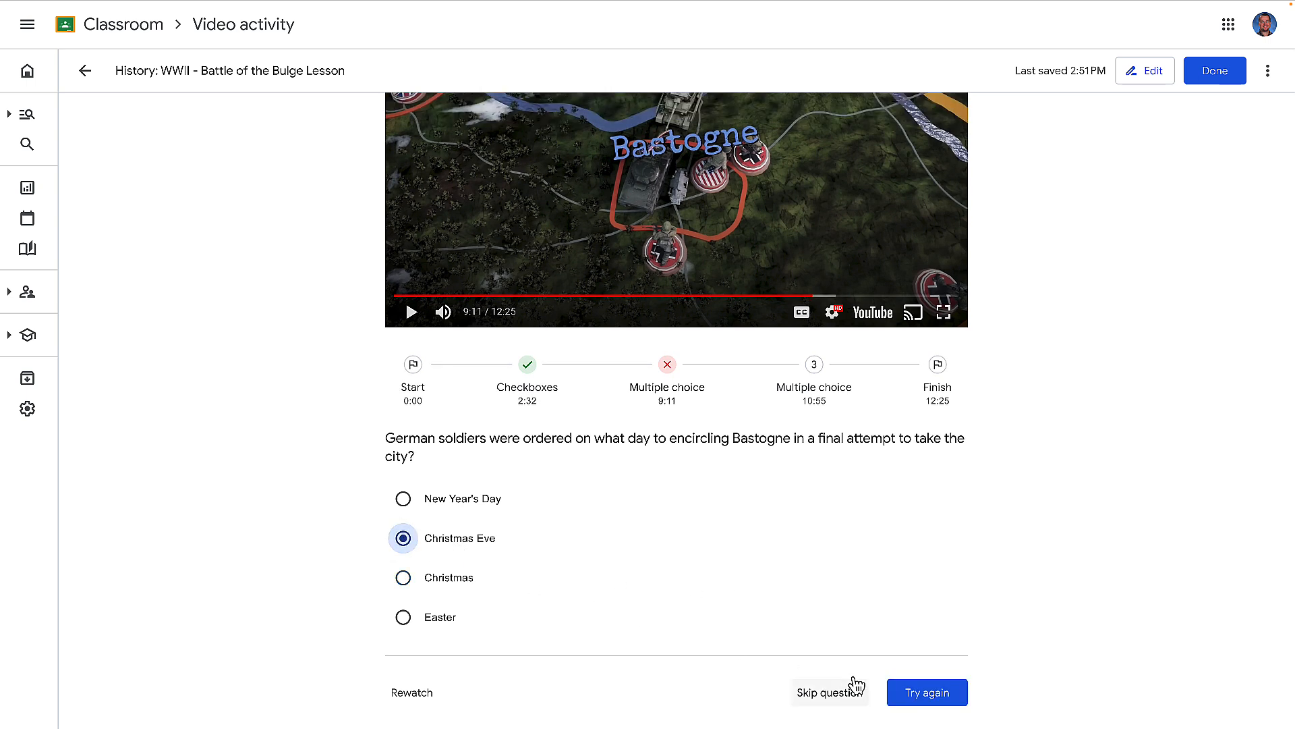
pyautogui.click(918, 693)
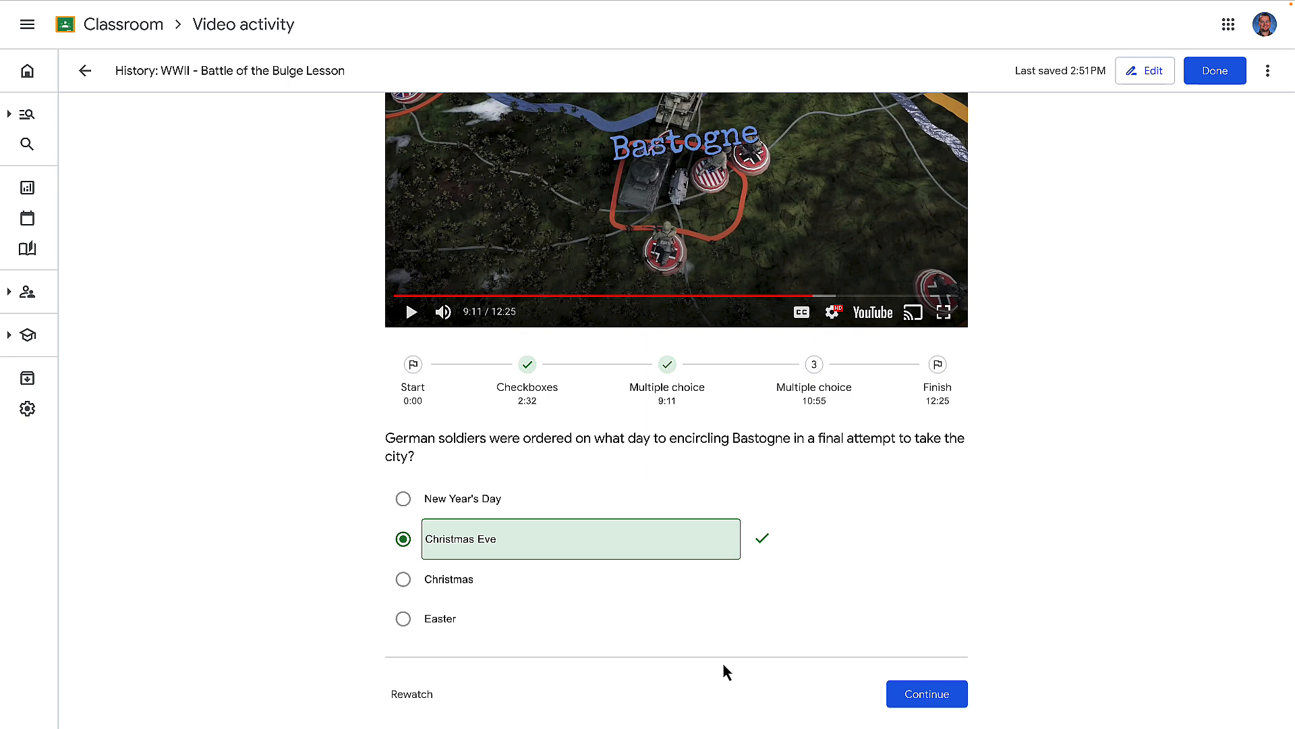
pyautogui.click(929, 697)
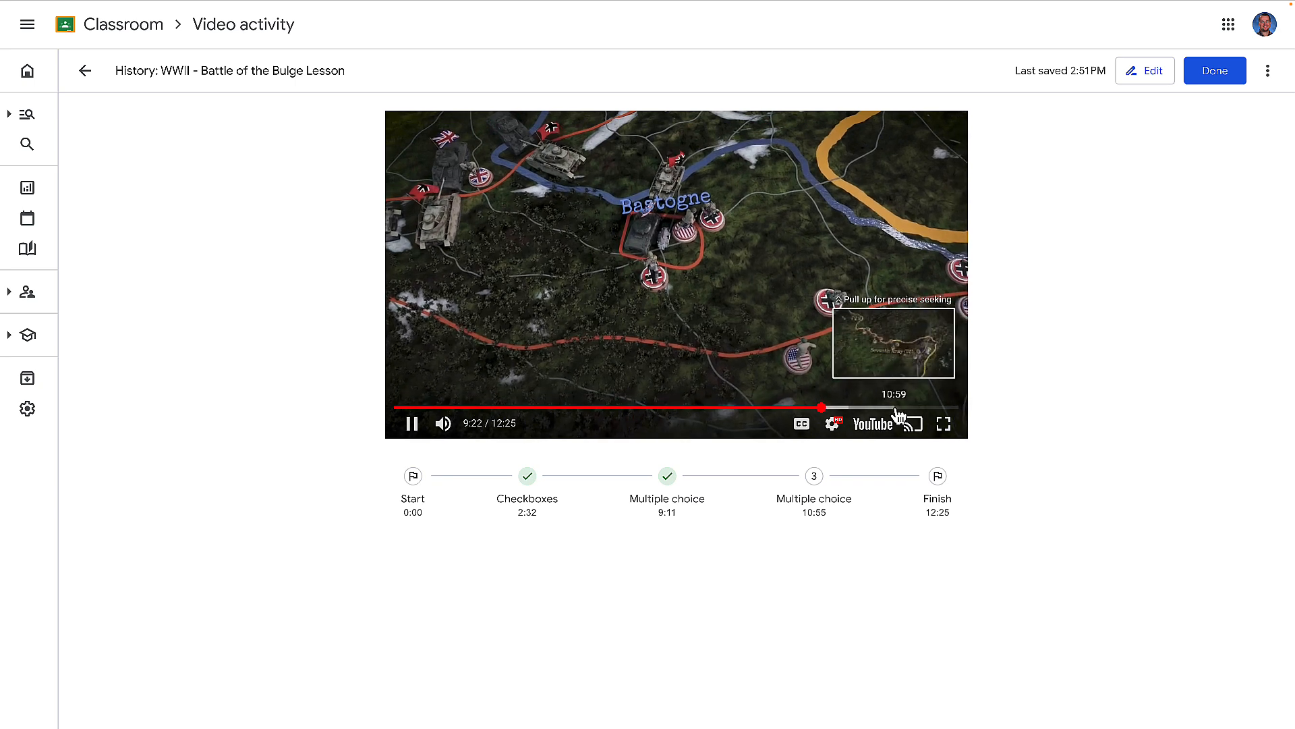
# Step: Skip ahead to the 10:55 question, answer it with Benelux, and finish the video activity to return to the resources
pyautogui.click(892, 409)
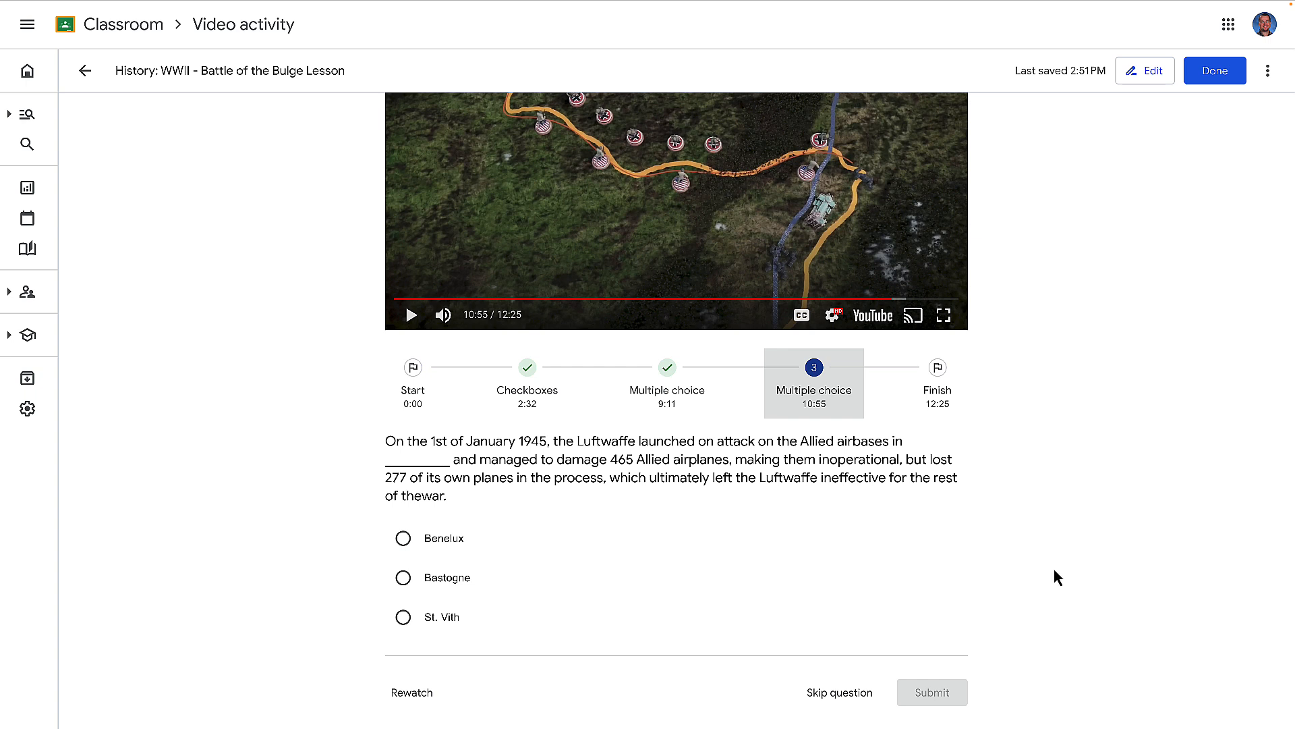
pyautogui.click(404, 538)
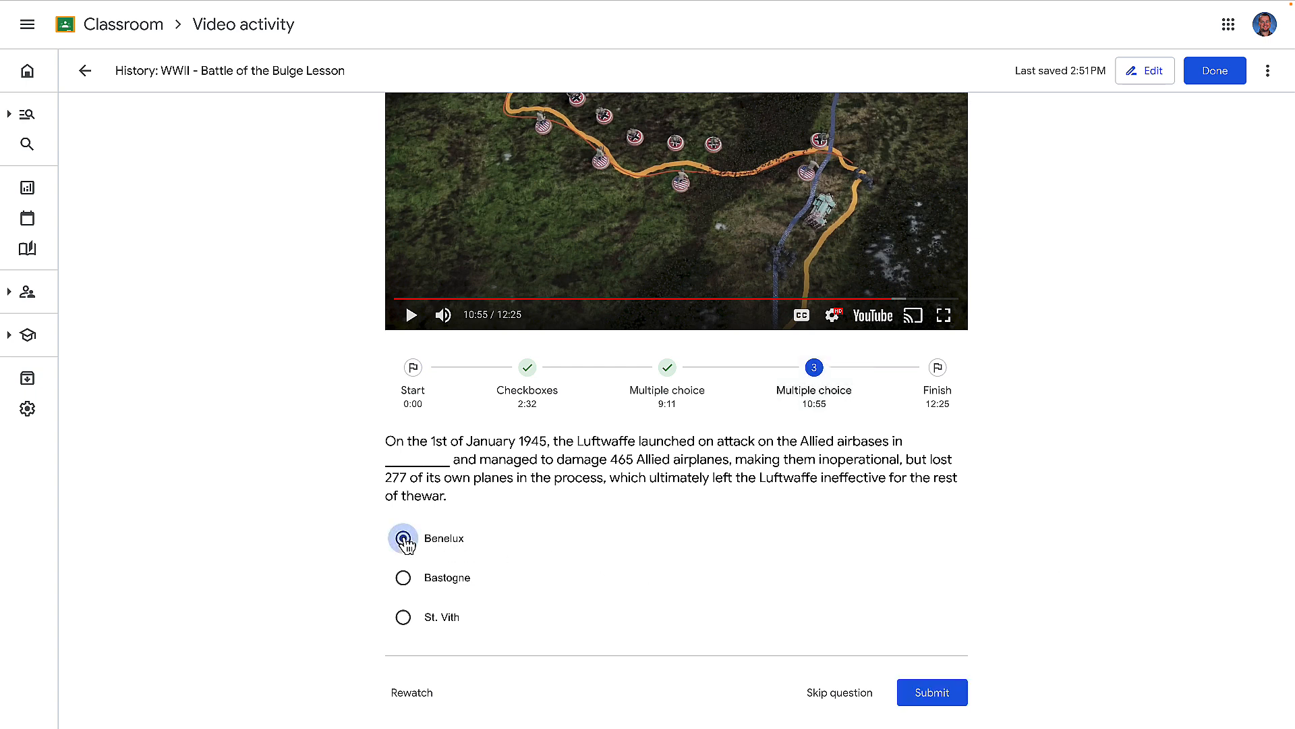
pyautogui.click(931, 695)
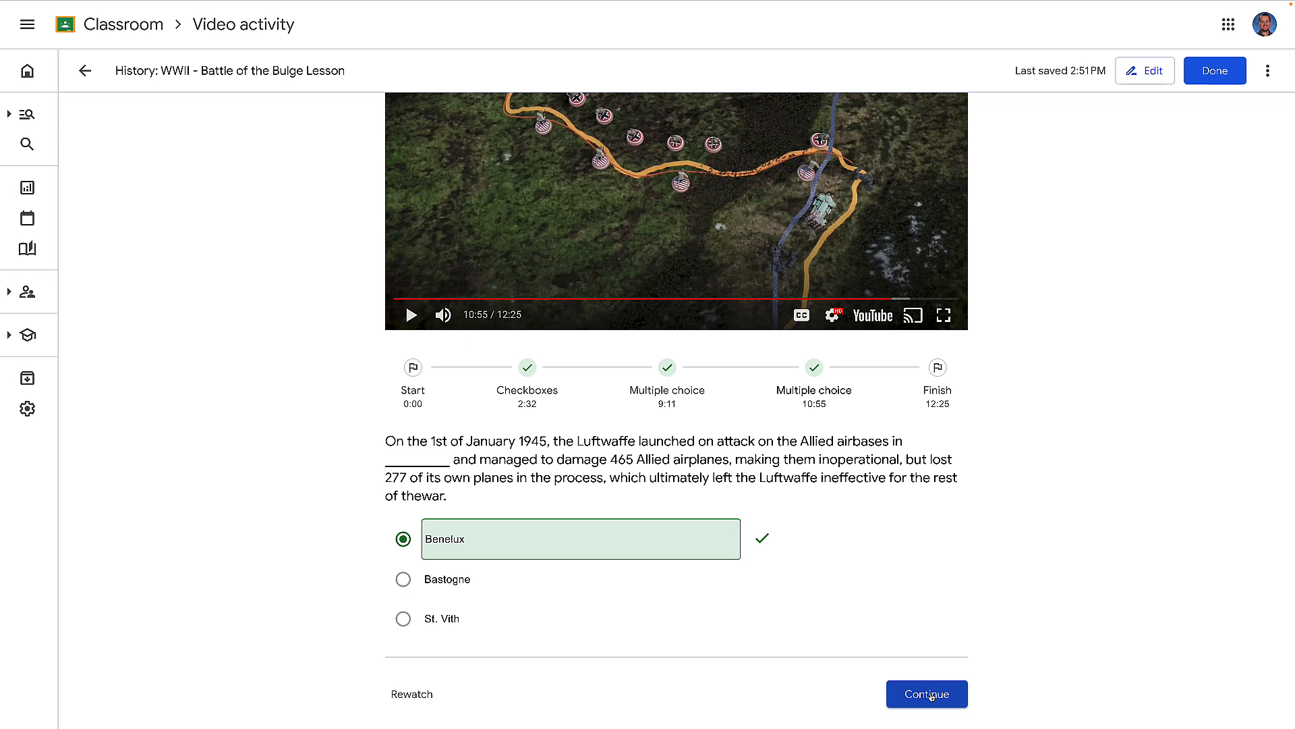
pyautogui.click(930, 695)
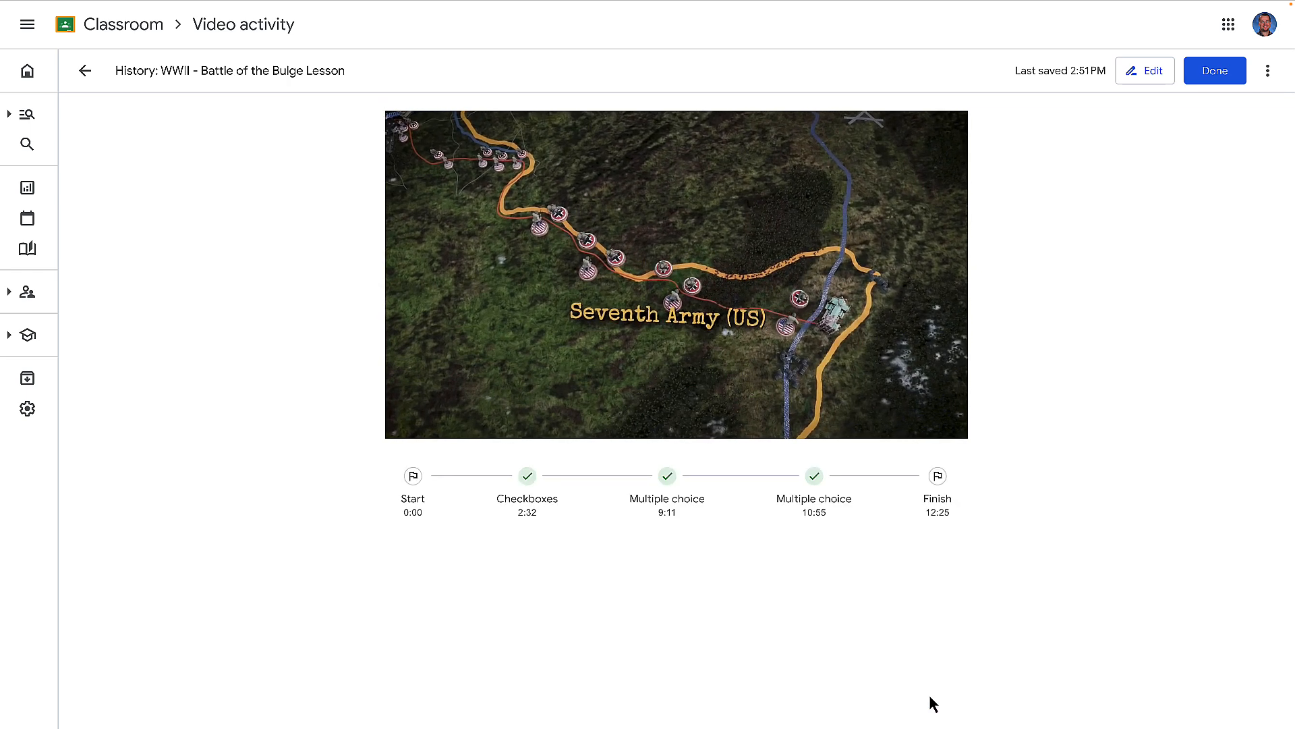
pyautogui.moveTo(874, 410)
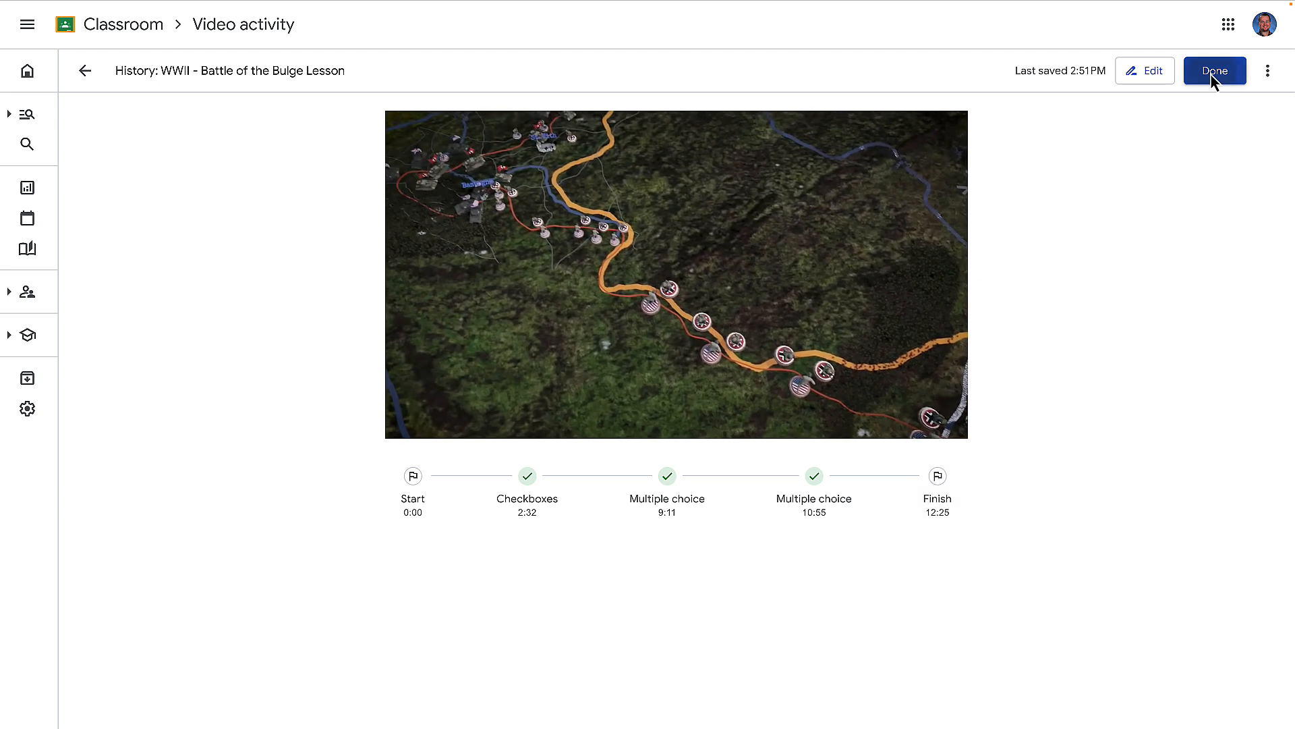
pyautogui.click(1212, 76)
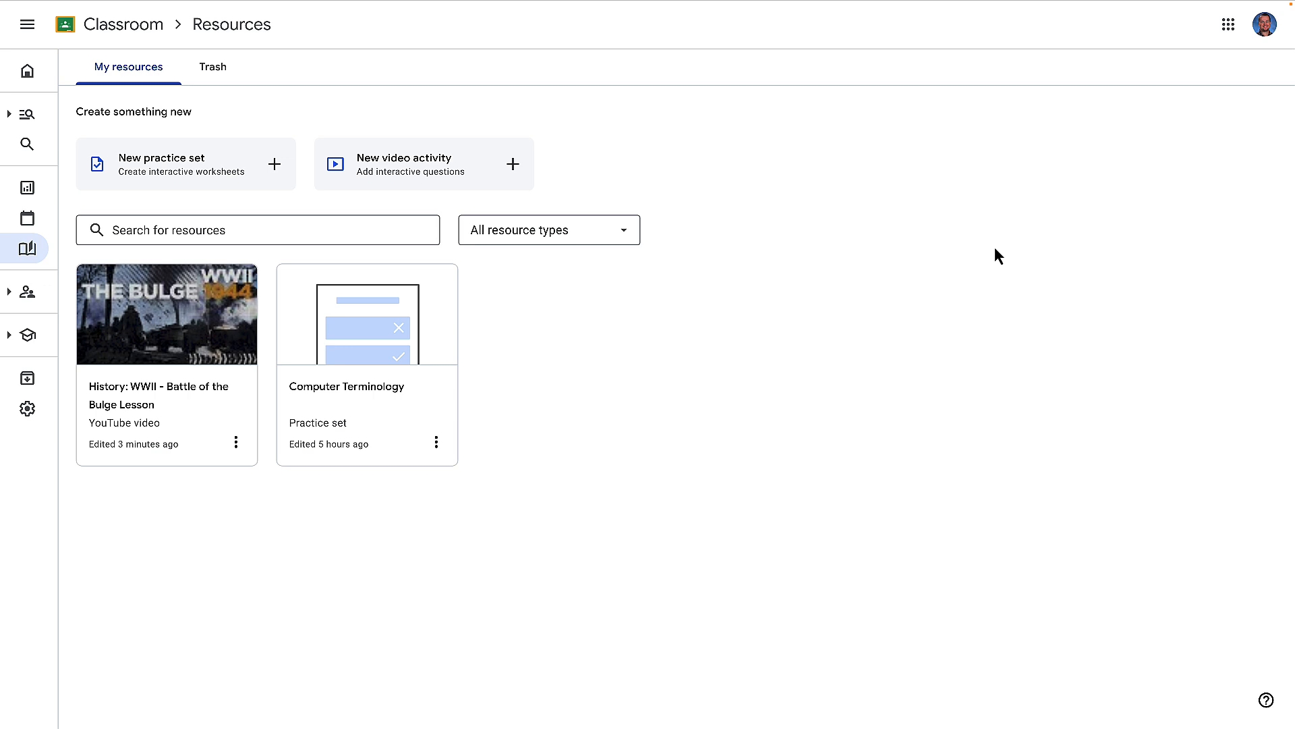
# Step: Create a new practice set and title it "New Practice Set"
pyautogui.click(247, 173)
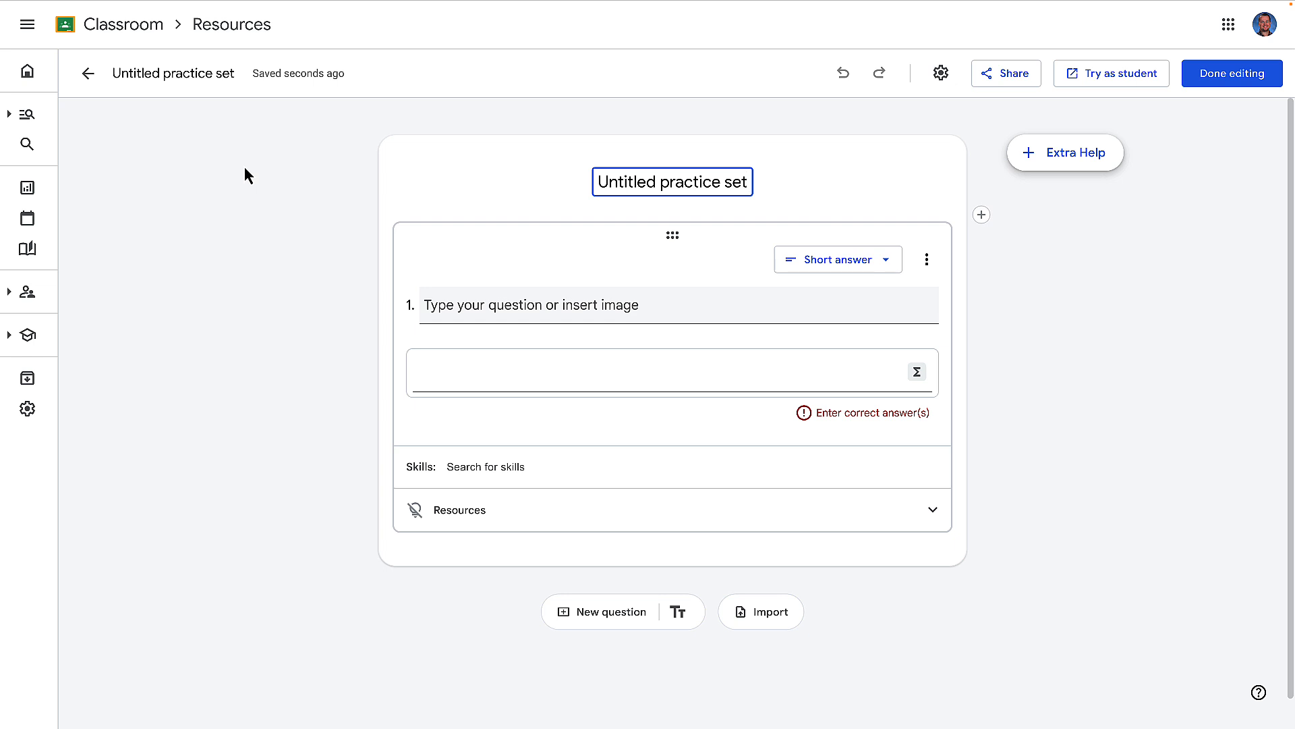
pyautogui.moveTo(597, 182); pyautogui.dragTo(763, 196)
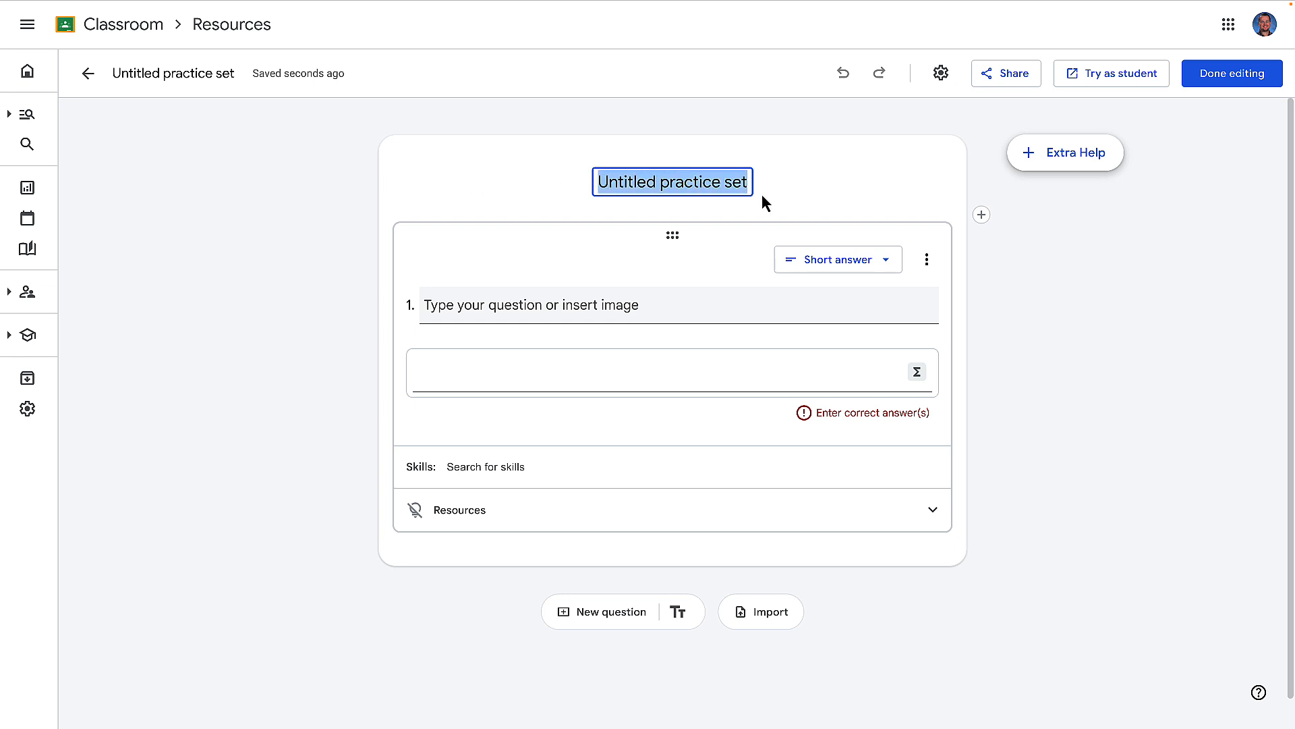
pyautogui.write('N')
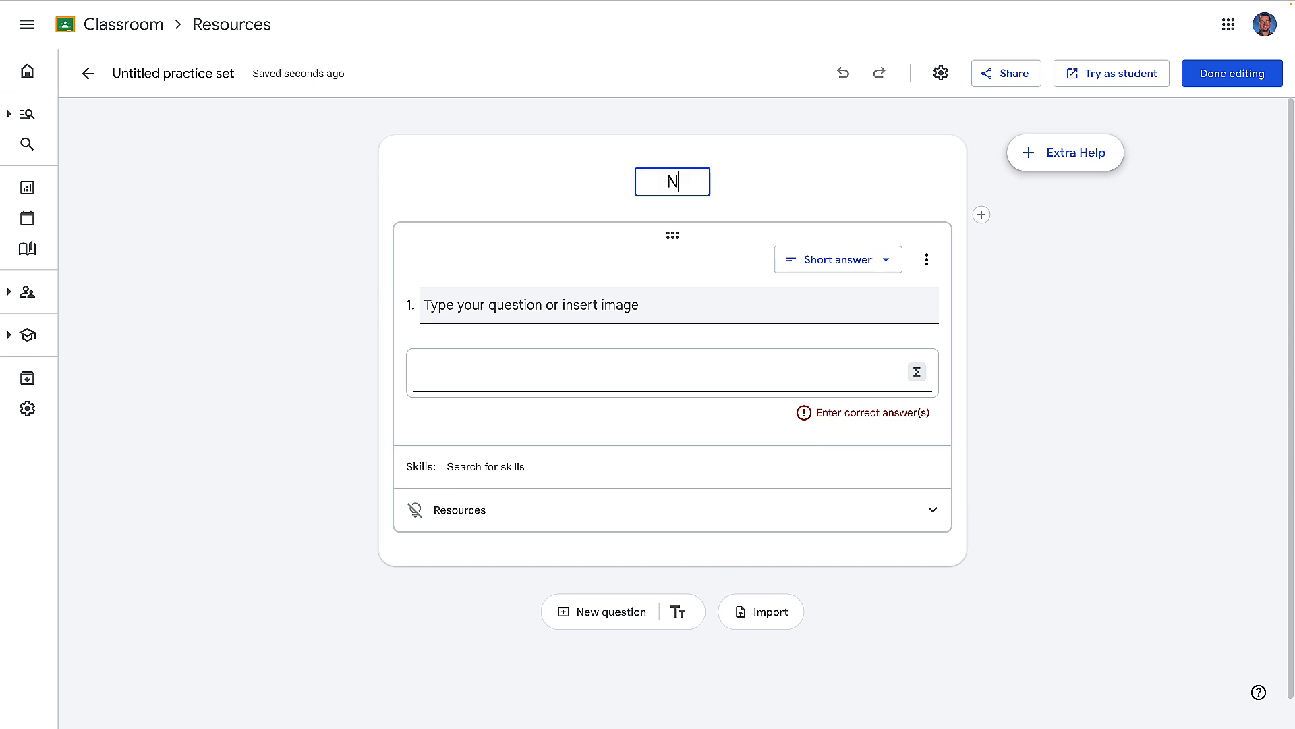
pyautogui.write('ew Practice Set')
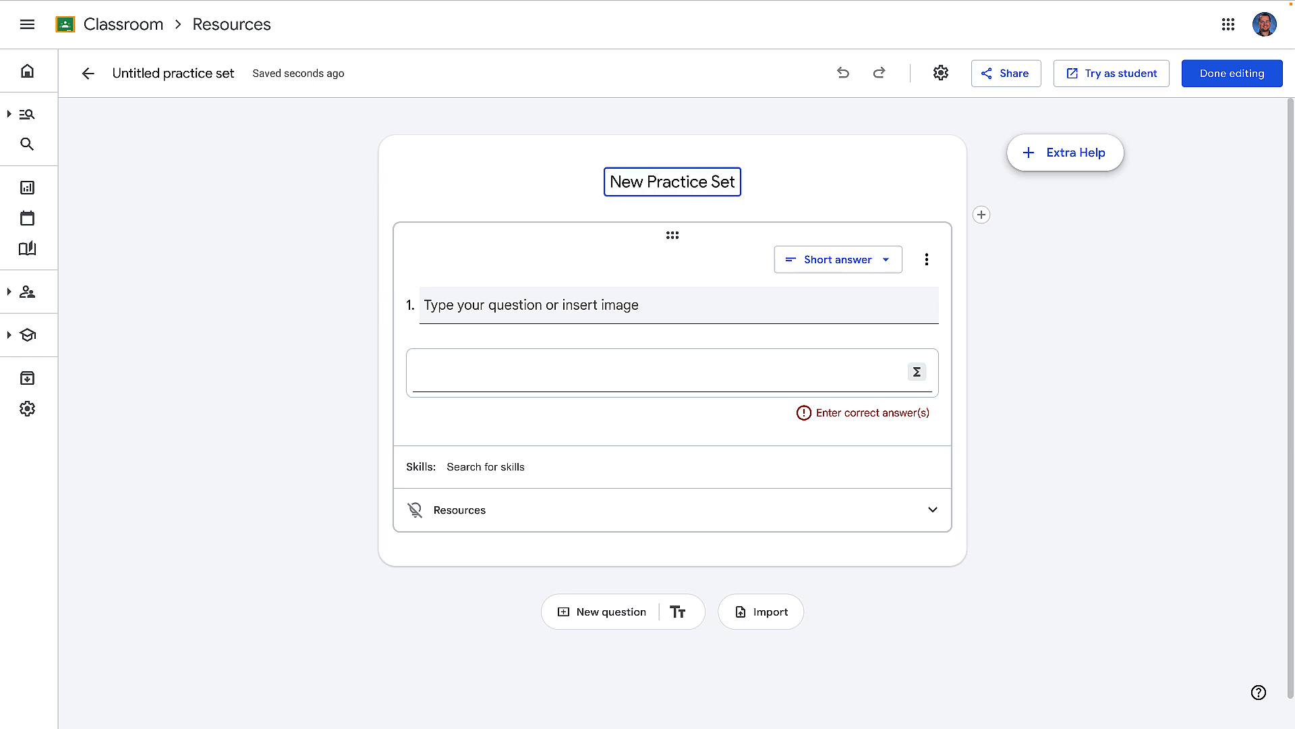
pyautogui.click(557, 305)
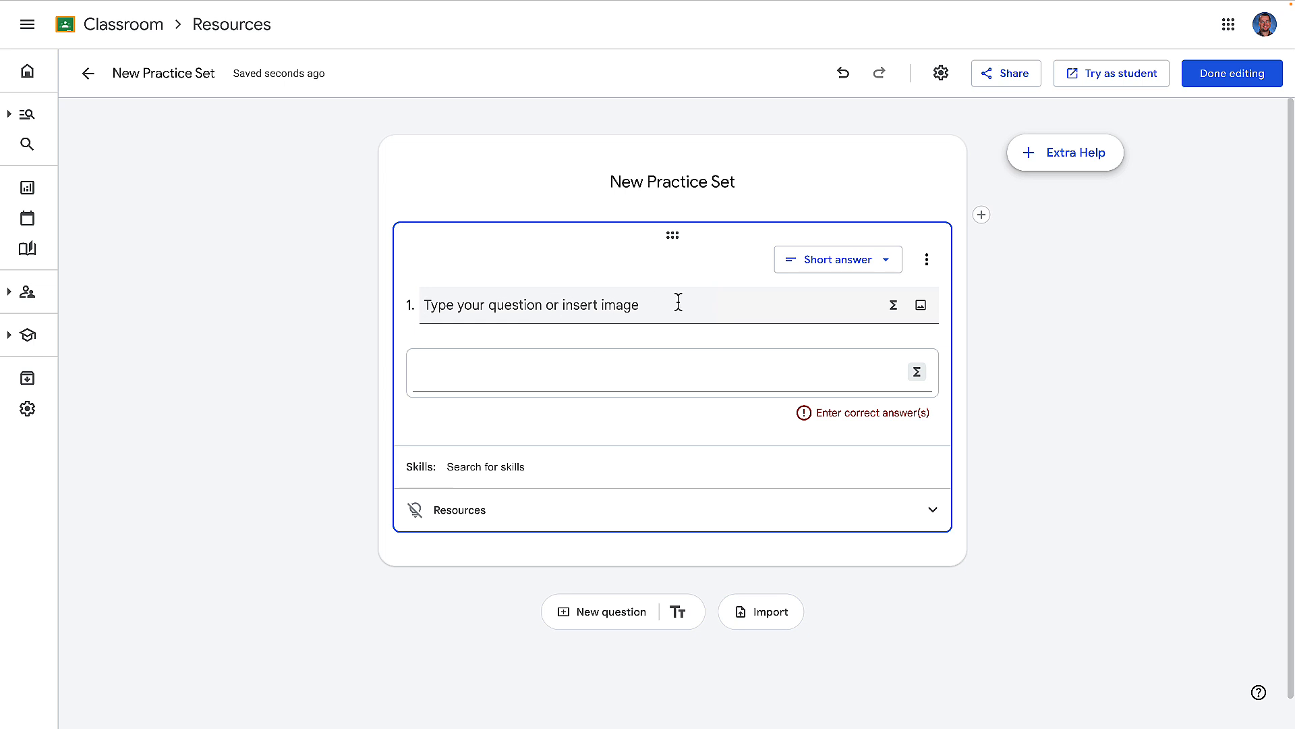
# Step: Import the first recent "Computer Quiz (1)" PDF from Drive into the practice set
pyautogui.click(758, 614)
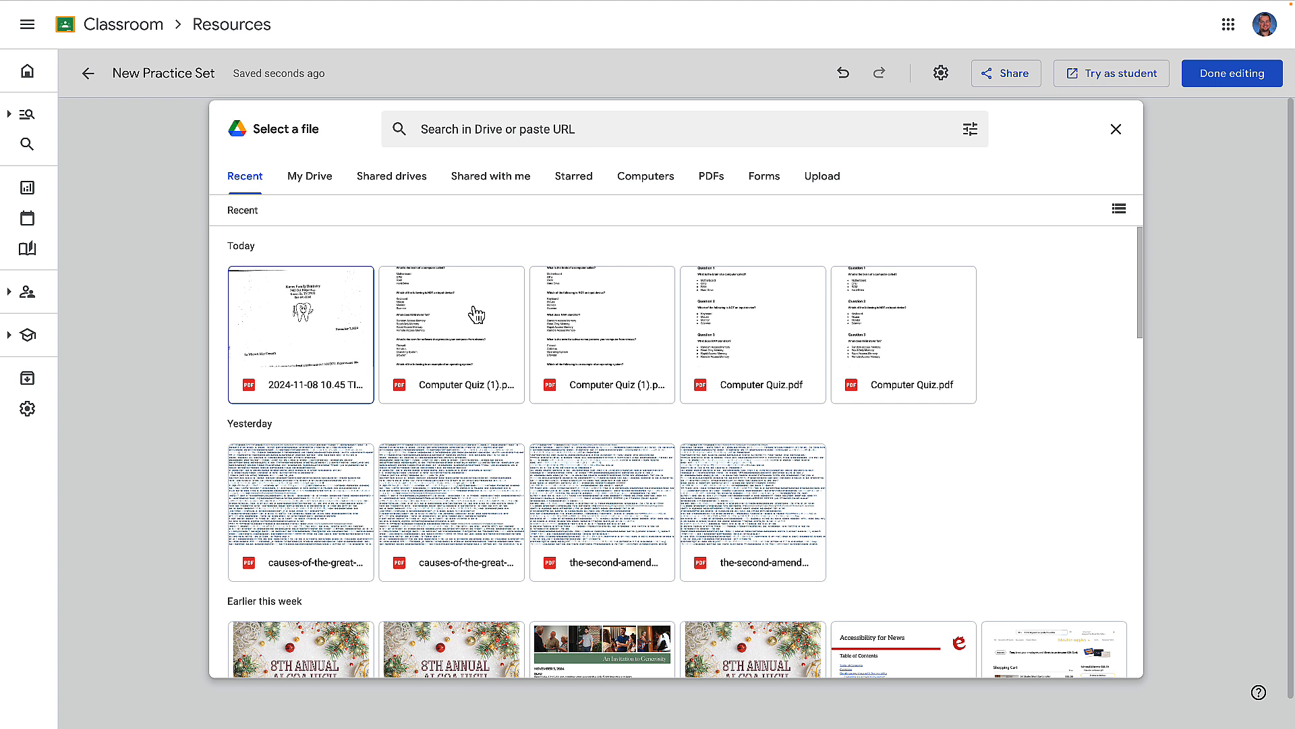
pyautogui.click(456, 327)
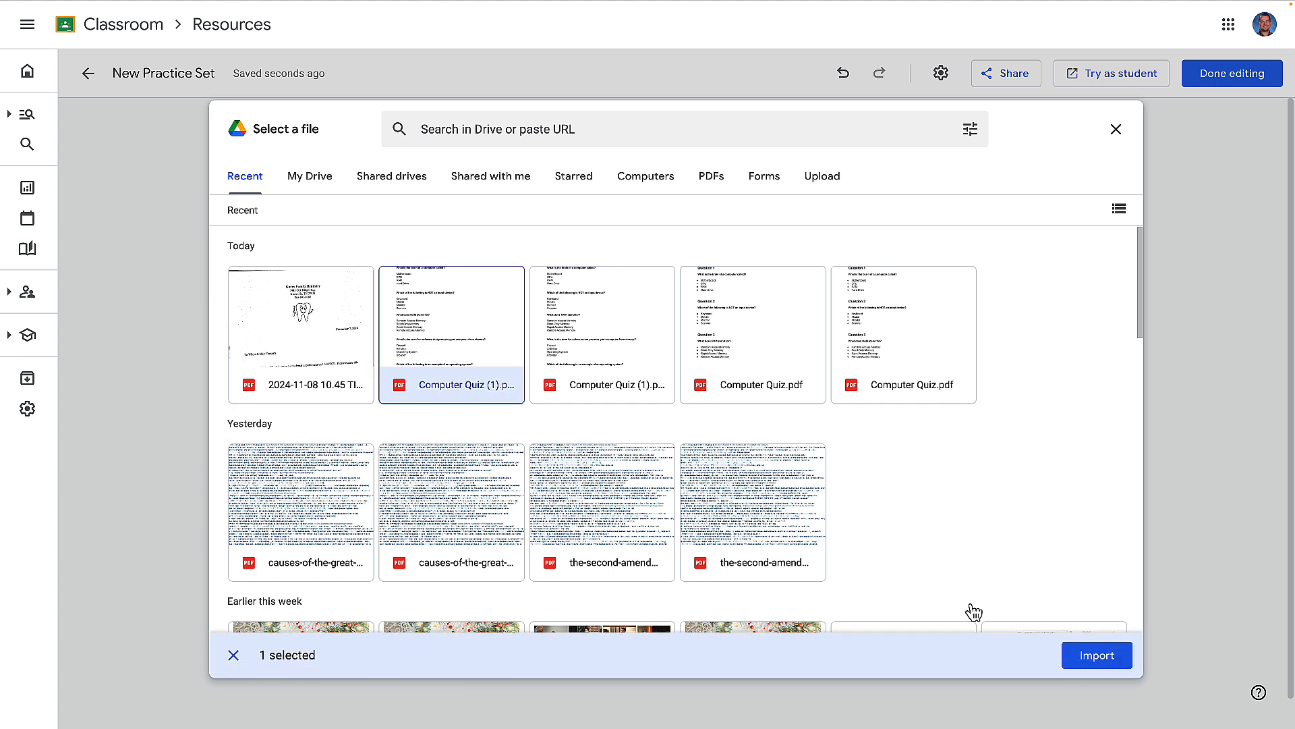
pyautogui.click(1105, 662)
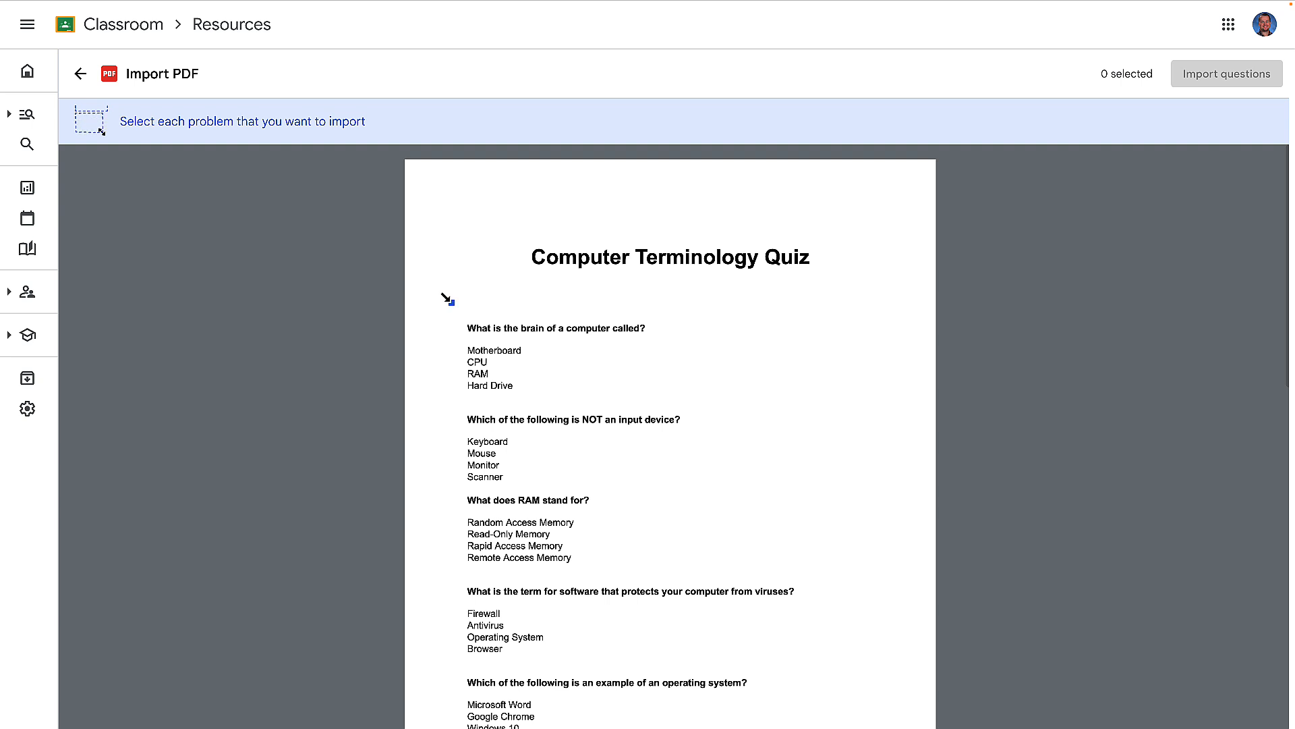
# Step: Mark the computer brain, input device and RAM problems in the PDF as separate selections and import them as questions
pyautogui.moveTo(451, 302); pyautogui.dragTo(674, 396)
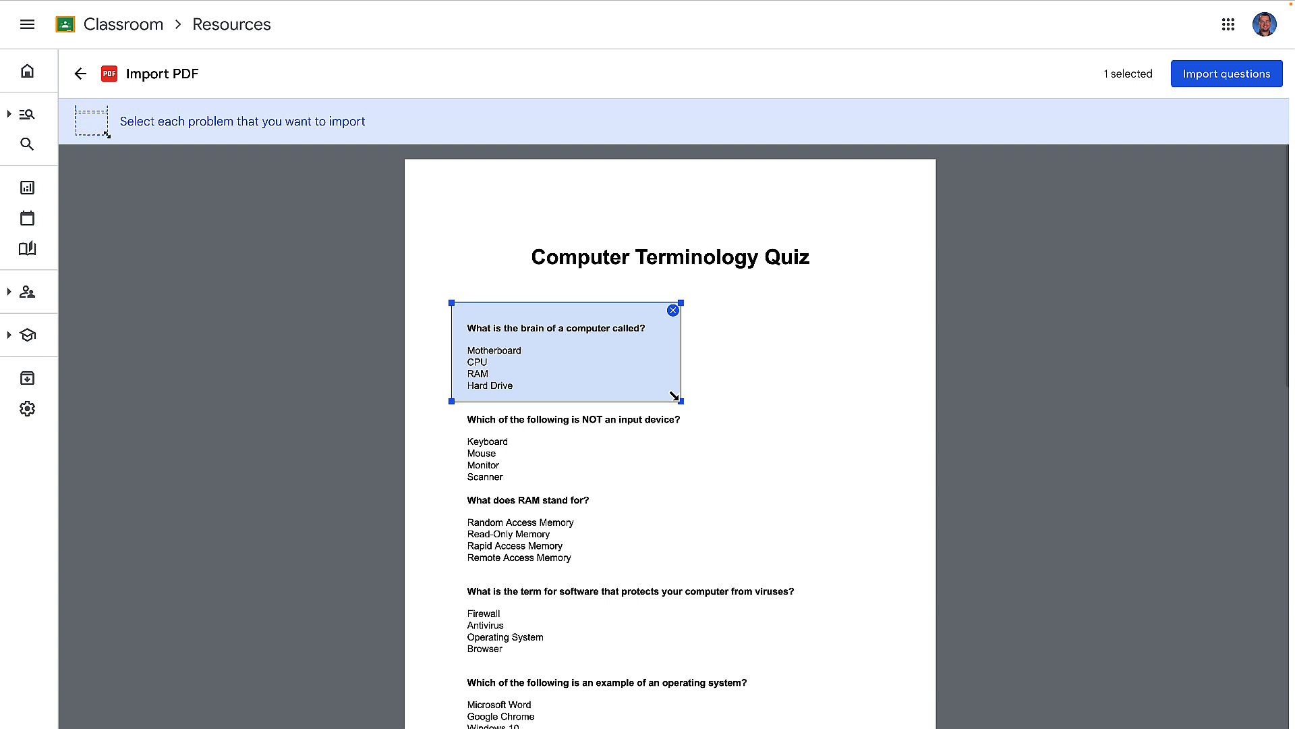
pyautogui.scroll(-1, 740, 412)
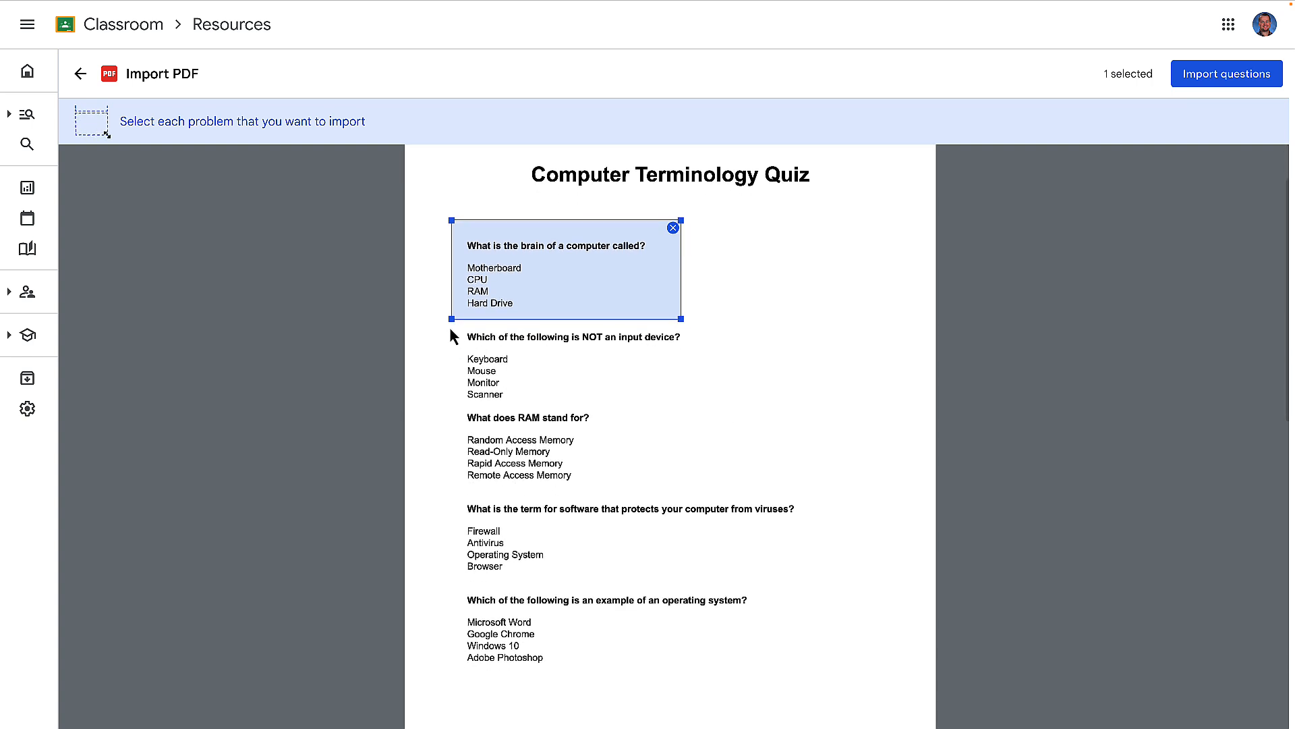
pyautogui.moveTo(450, 326); pyautogui.dragTo(686, 403)
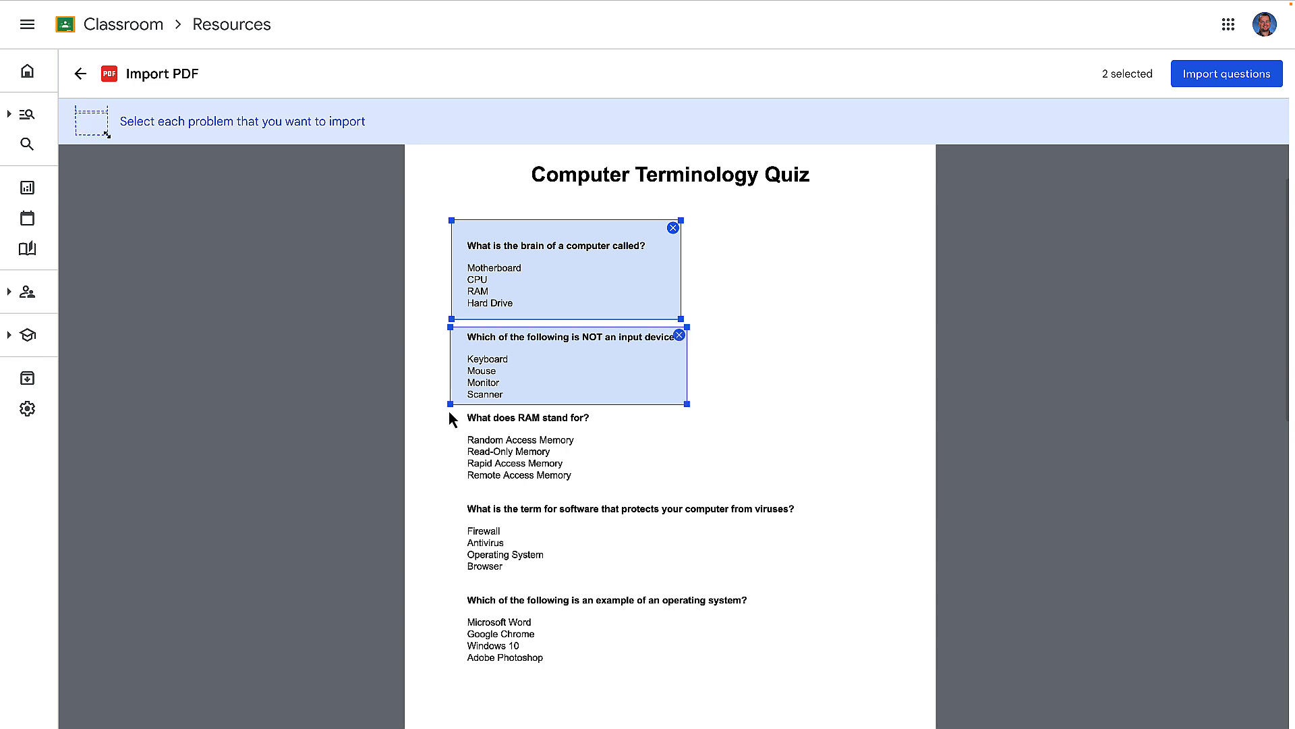
pyautogui.moveTo(449, 408); pyautogui.dragTo(618, 484)
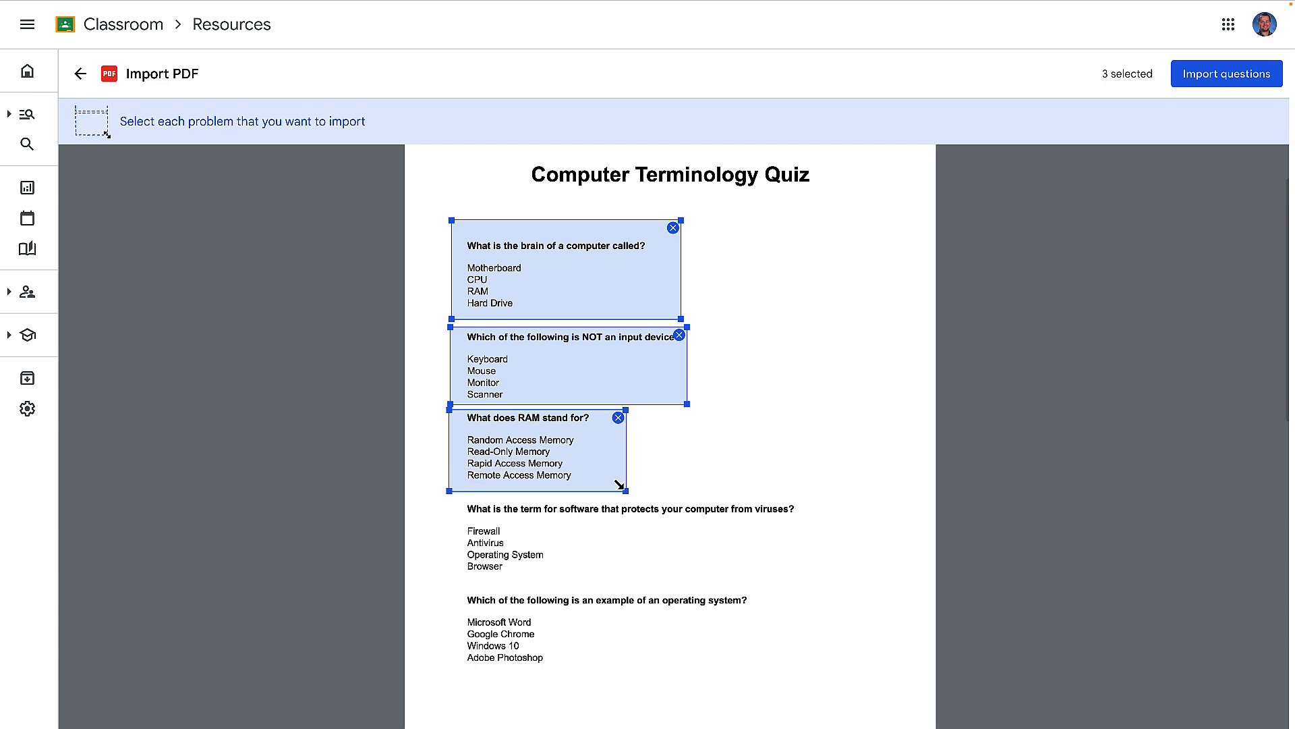
pyautogui.click(1216, 80)
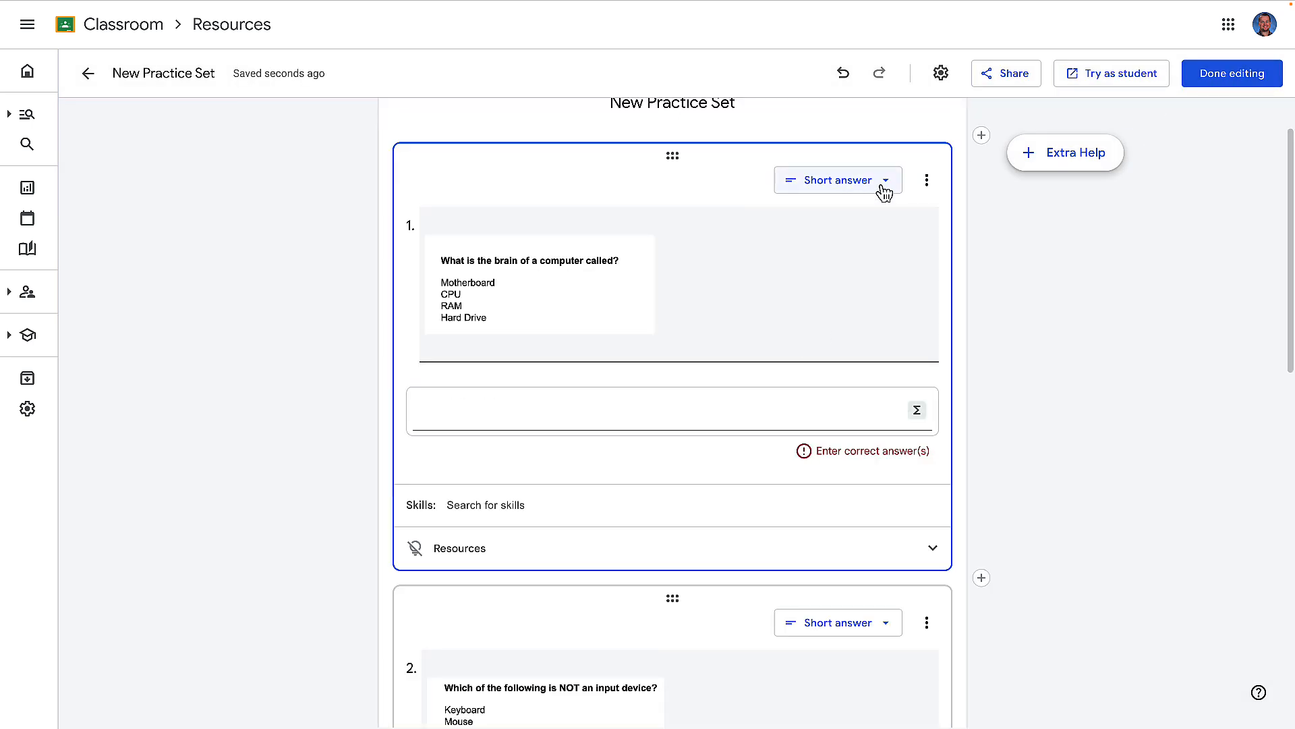
# Step: Enter CPU as the correct short answer for question 1
pyautogui.click(489, 416)
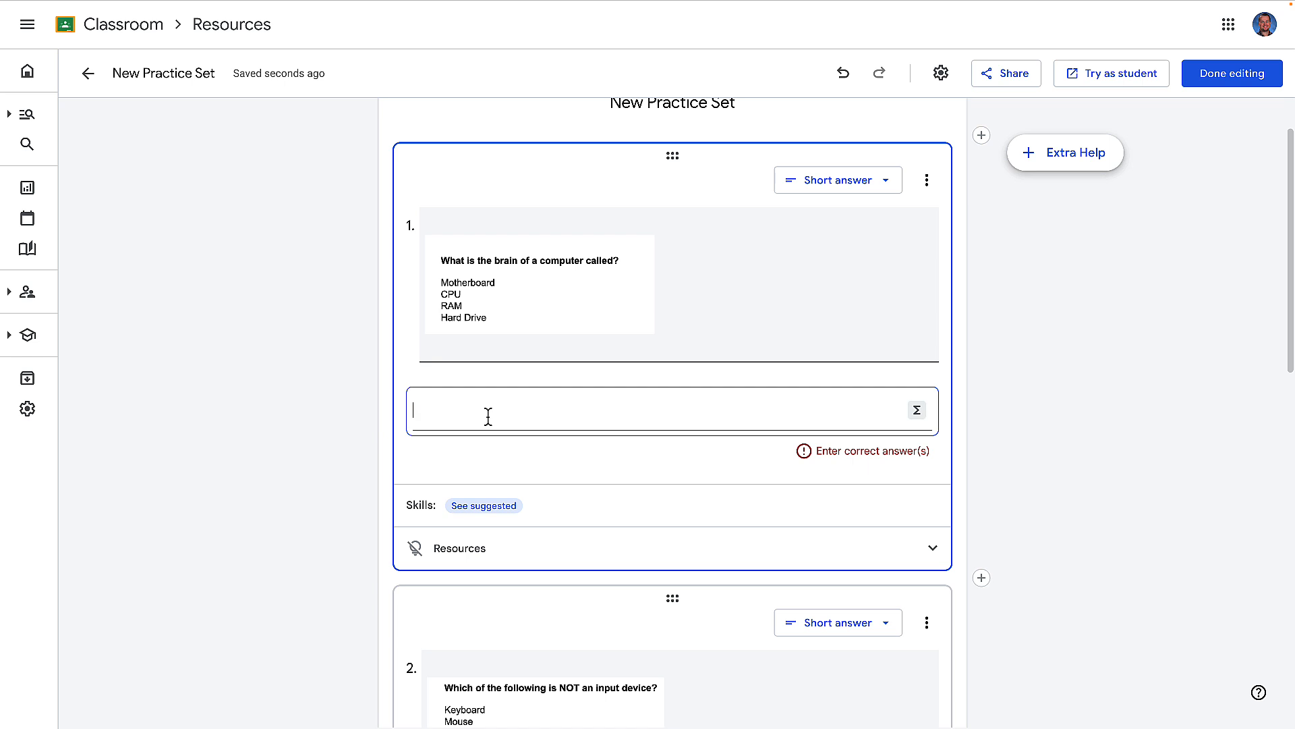
pyautogui.write('CPU')
pyautogui.press('Return')
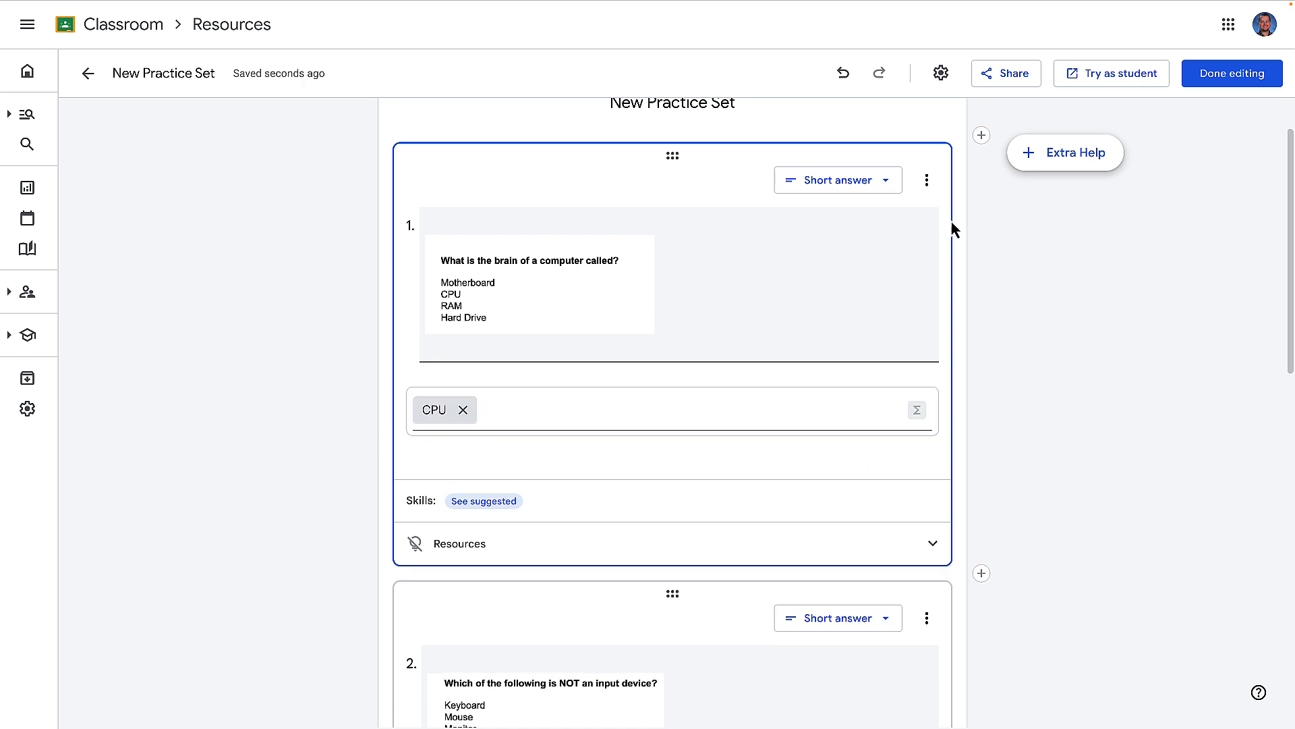
# Step: Look over the practice set's autograding settings and close them
pyautogui.click(940, 74)
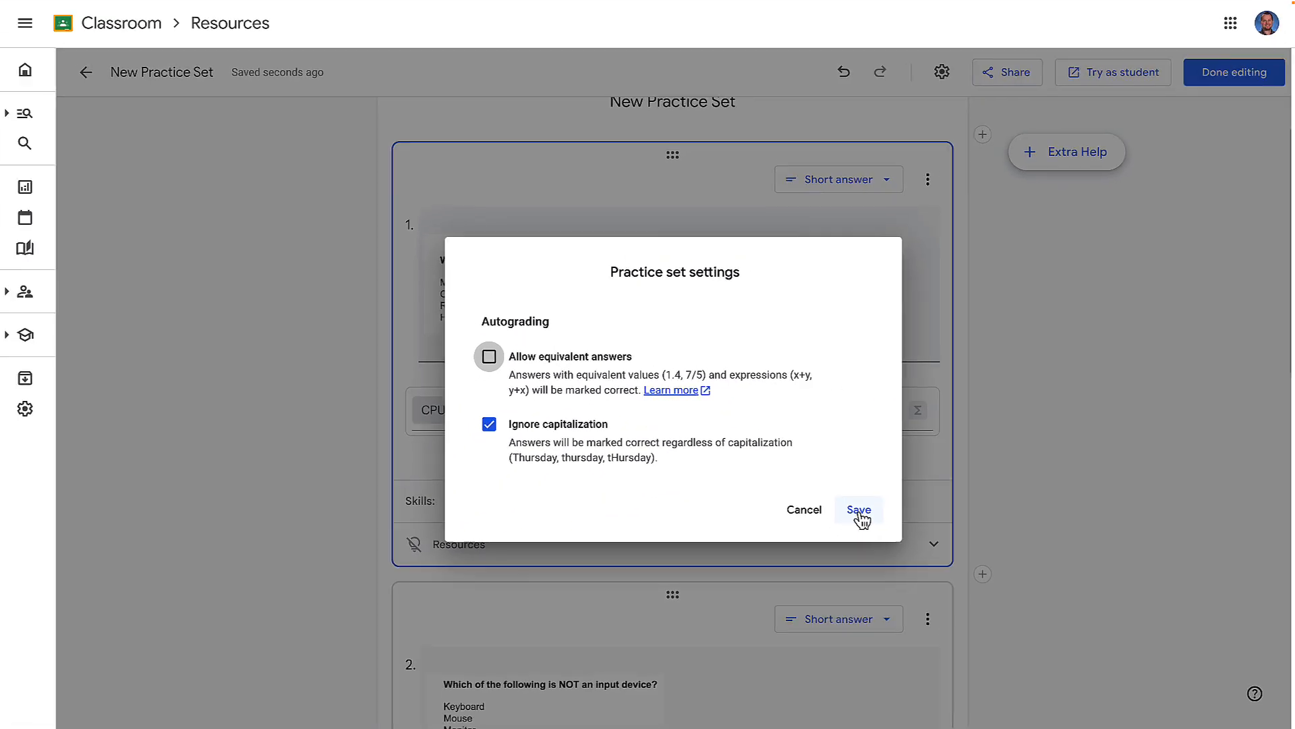
pyautogui.click(1055, 648)
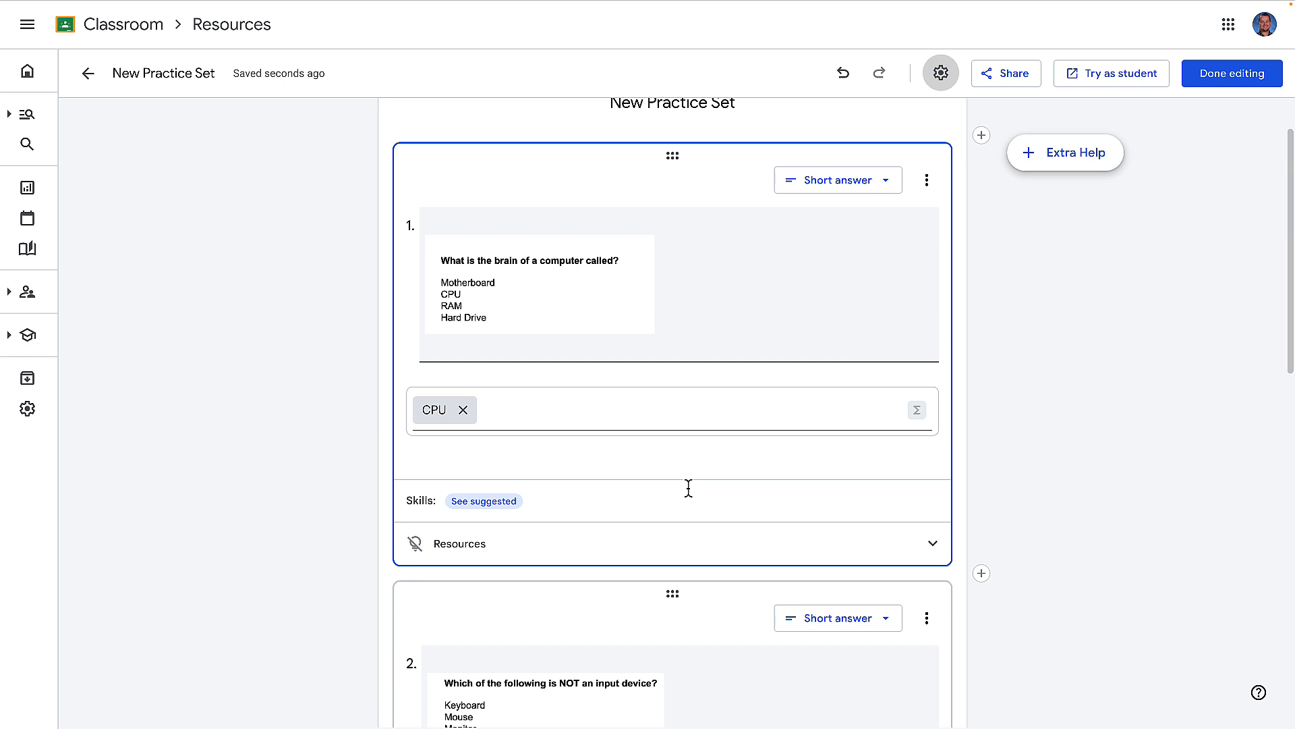
# Step: Search YouTube for "What is a CPU" and add Radwell International's "What is a CPU?" video as a resource for question 1
pyautogui.scroll(-3, 688, 488)
pyautogui.scroll(2, 688, 488)
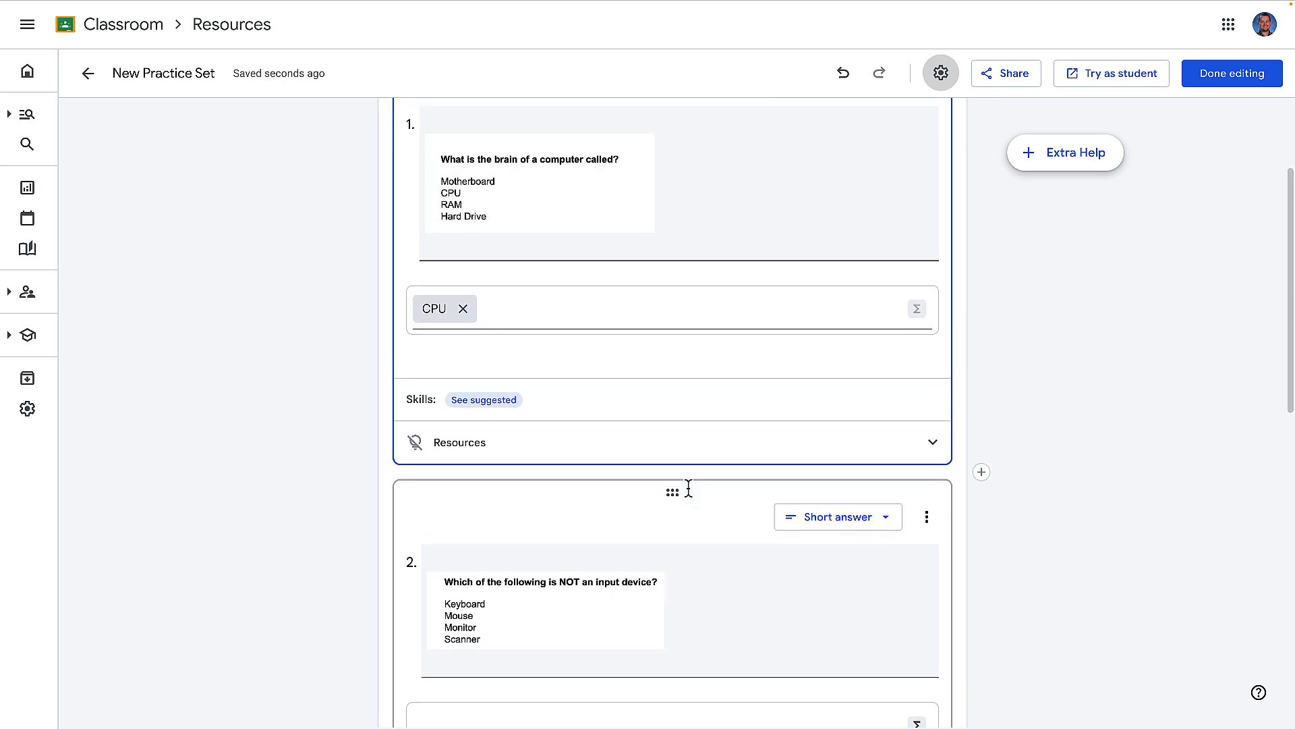
pyautogui.scroll(1, 688, 488)
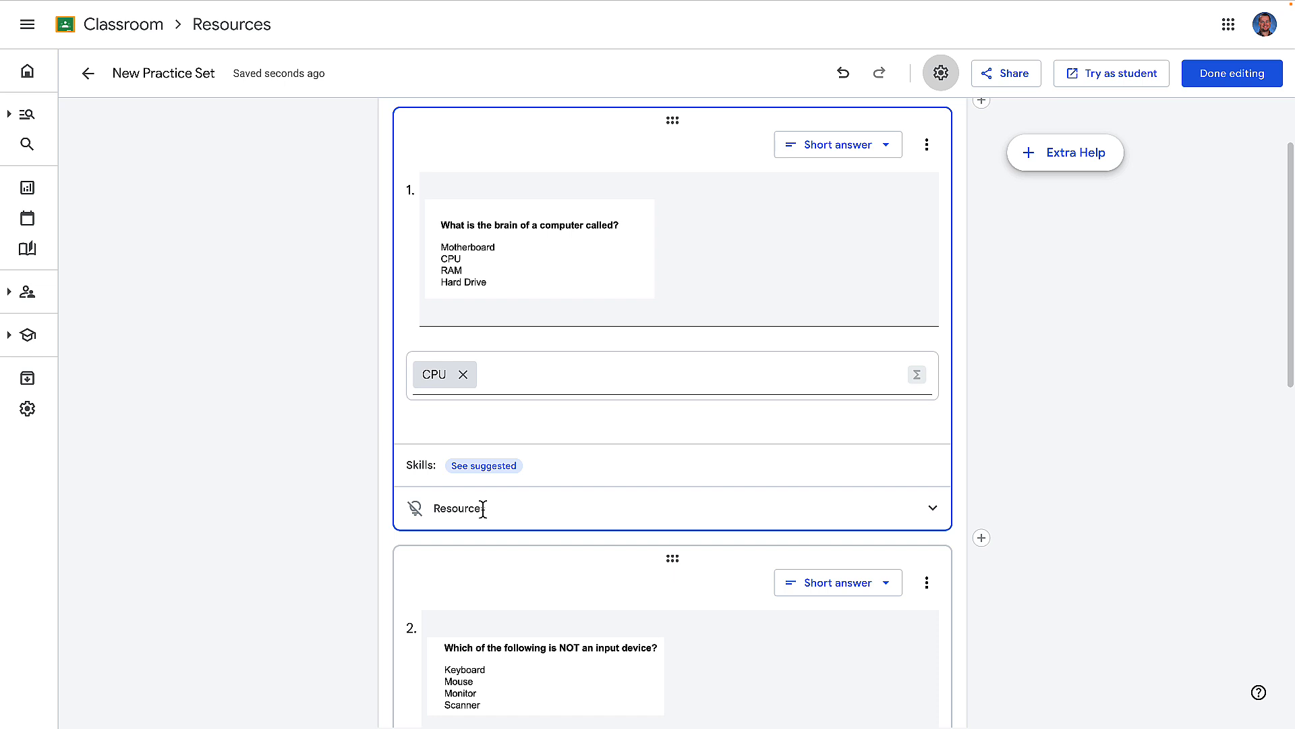
pyautogui.click(934, 512)
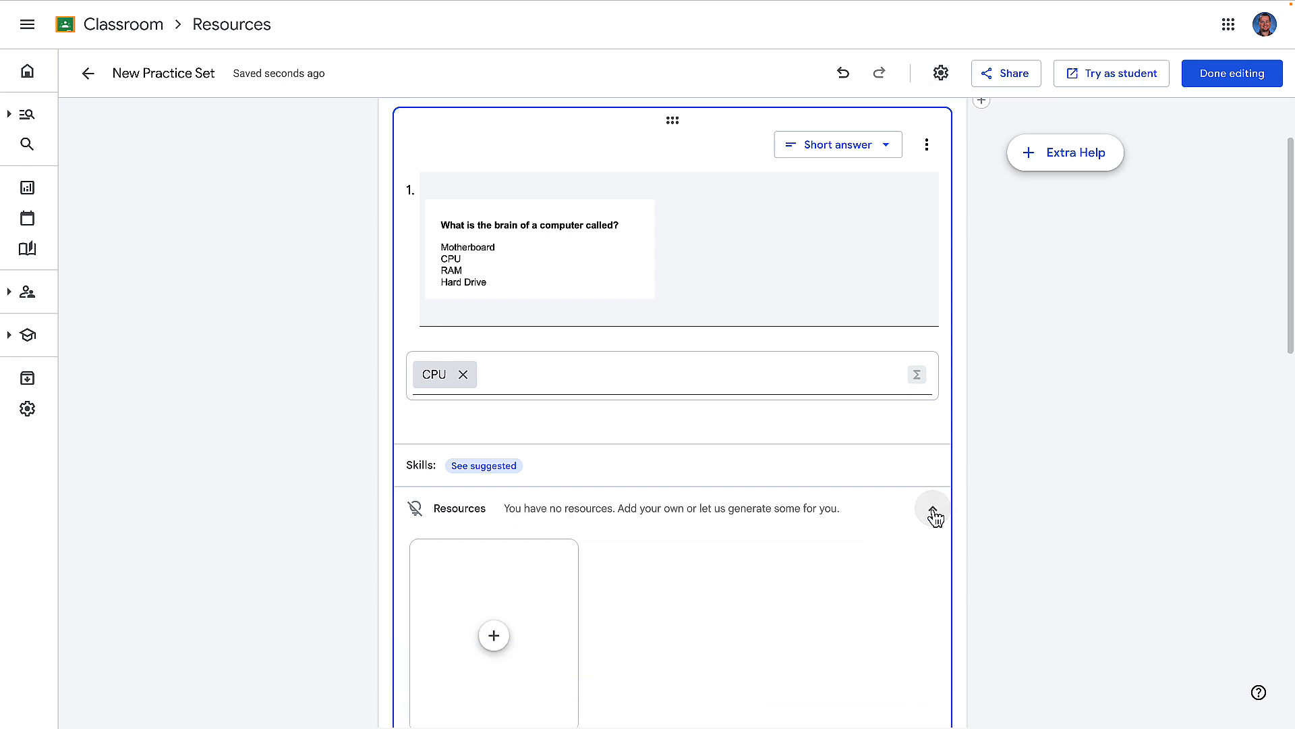
pyautogui.scroll(-4, 741, 559)
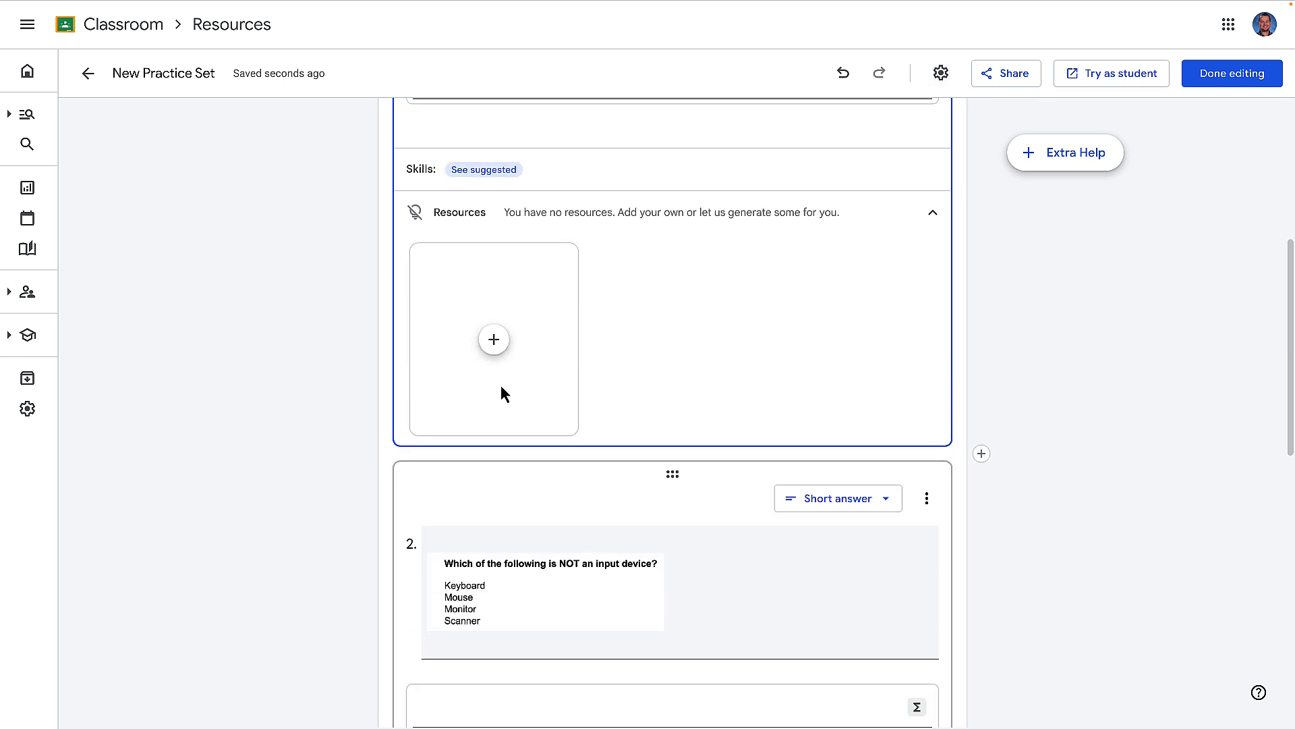
pyautogui.click(491, 342)
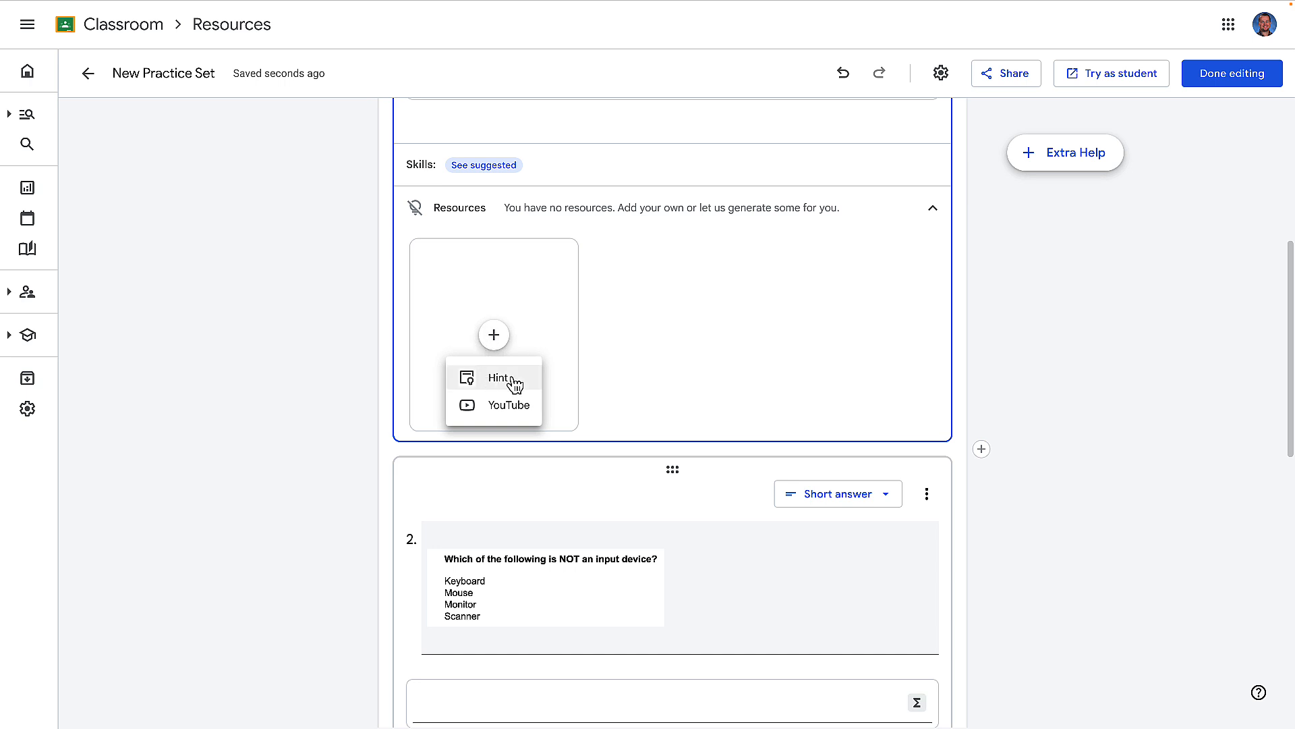
pyautogui.click(514, 405)
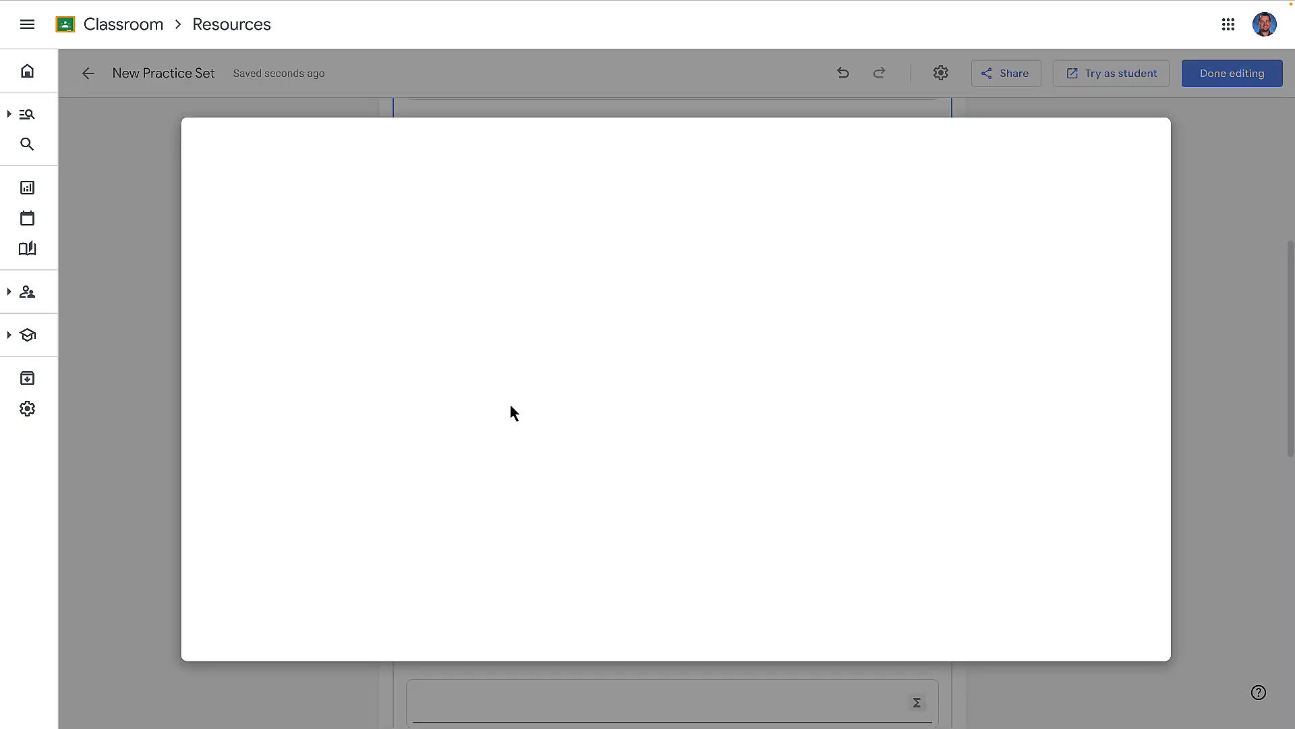
pyautogui.write('What is a CPU')
pyautogui.press('Return')
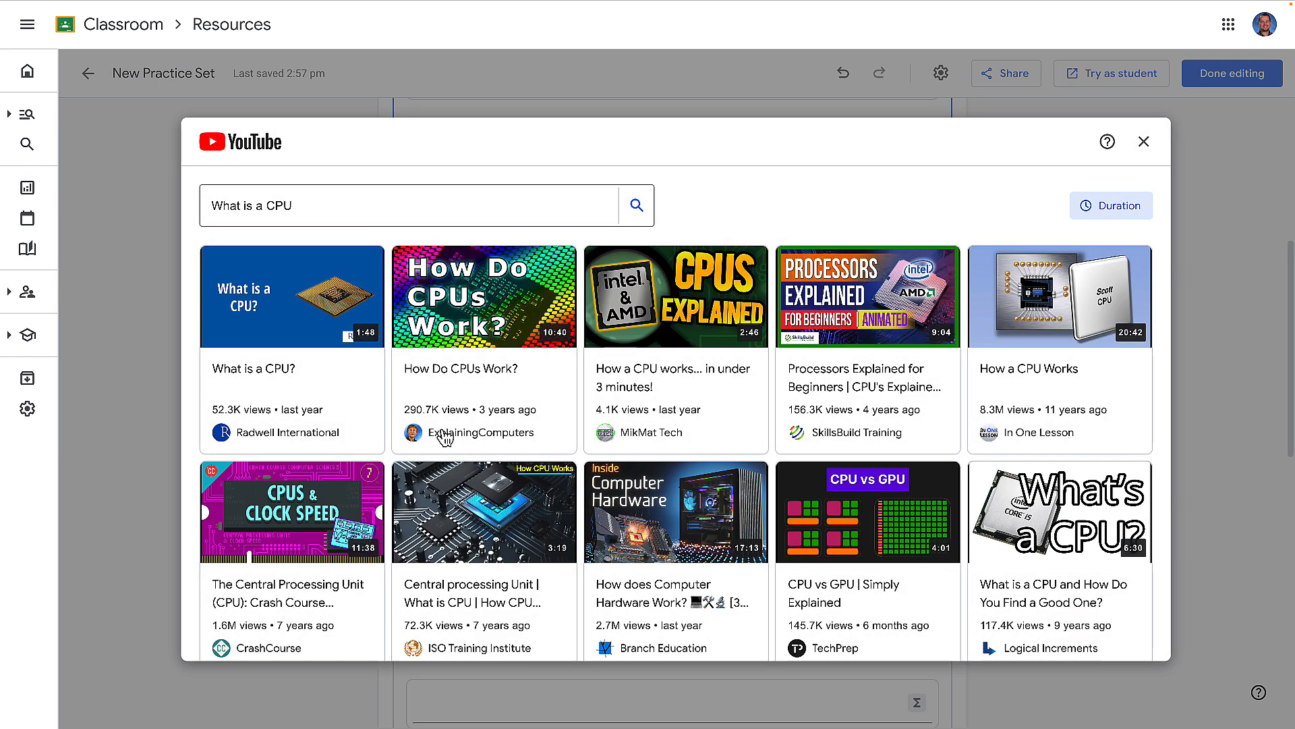
pyautogui.click(288, 339)
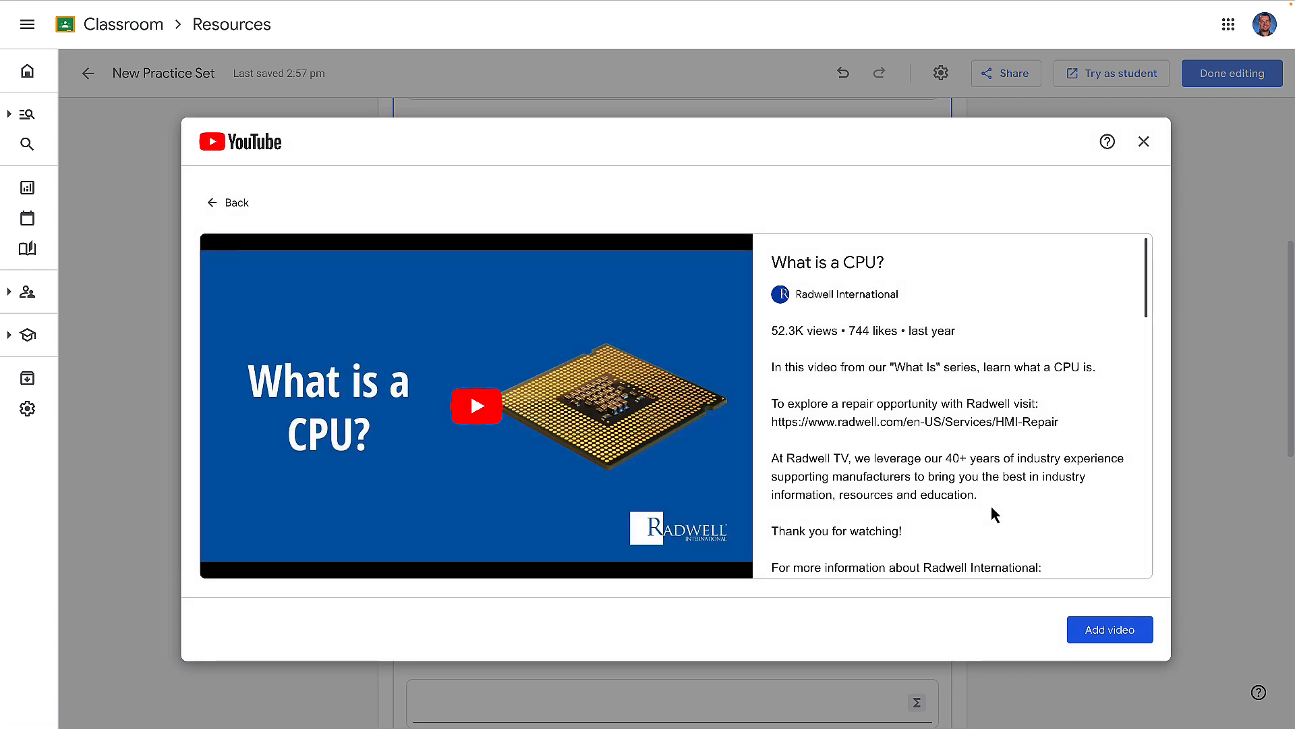
pyautogui.click(1096, 629)
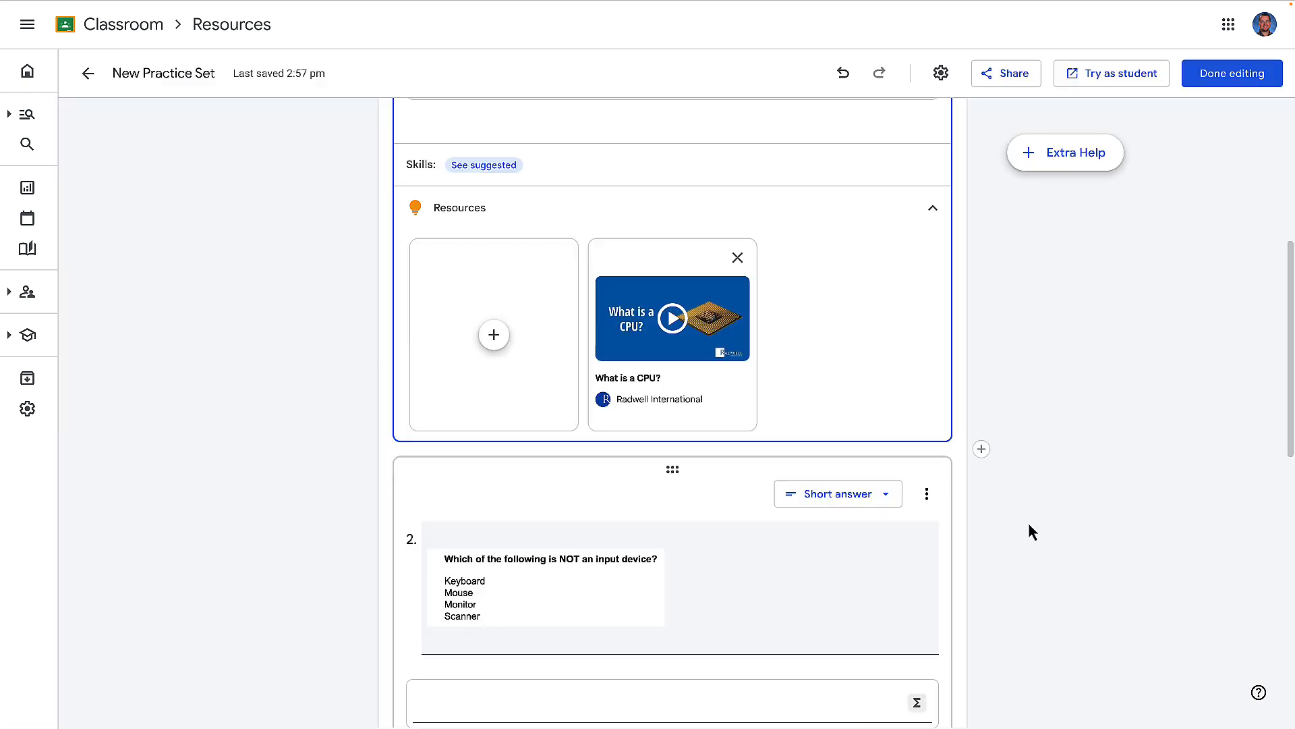
# Step: Look over the answer types available for question 1 and the kinds of content that can be inserted above it
pyautogui.scroll(-3, 804, 376)
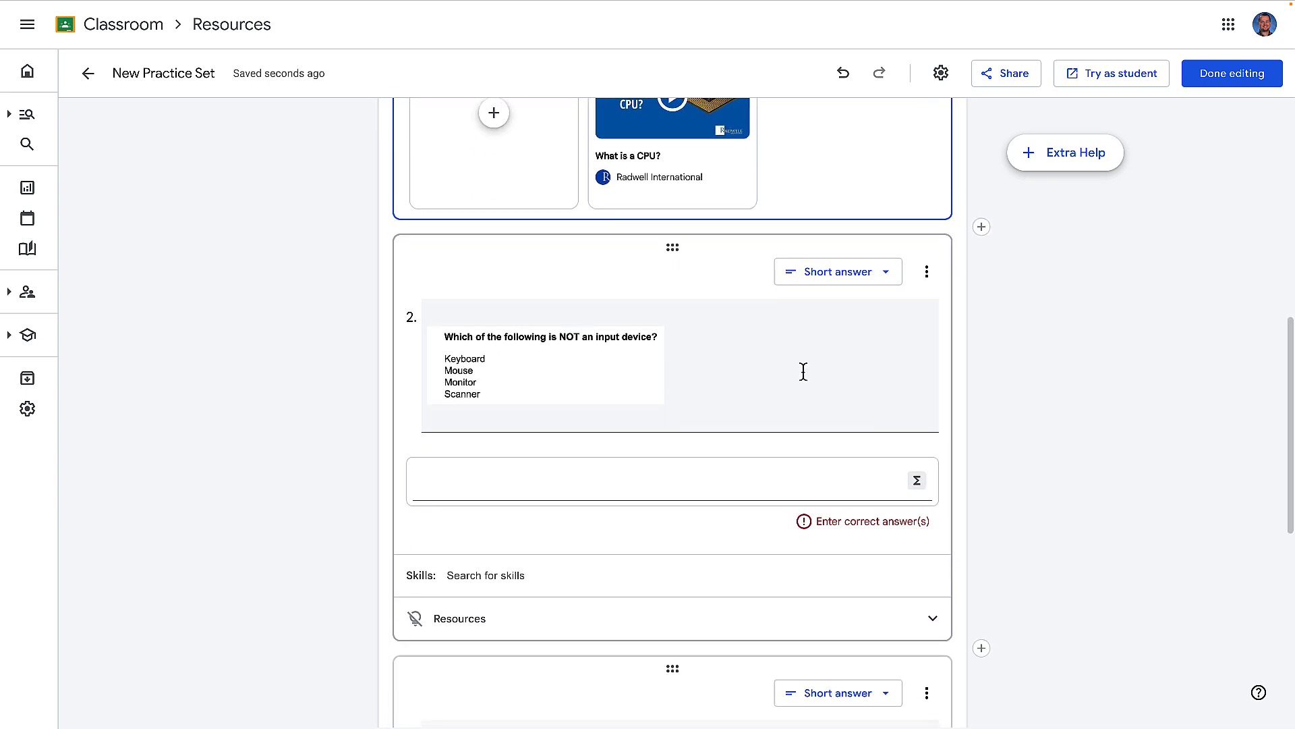
pyautogui.scroll(8, 779, 403)
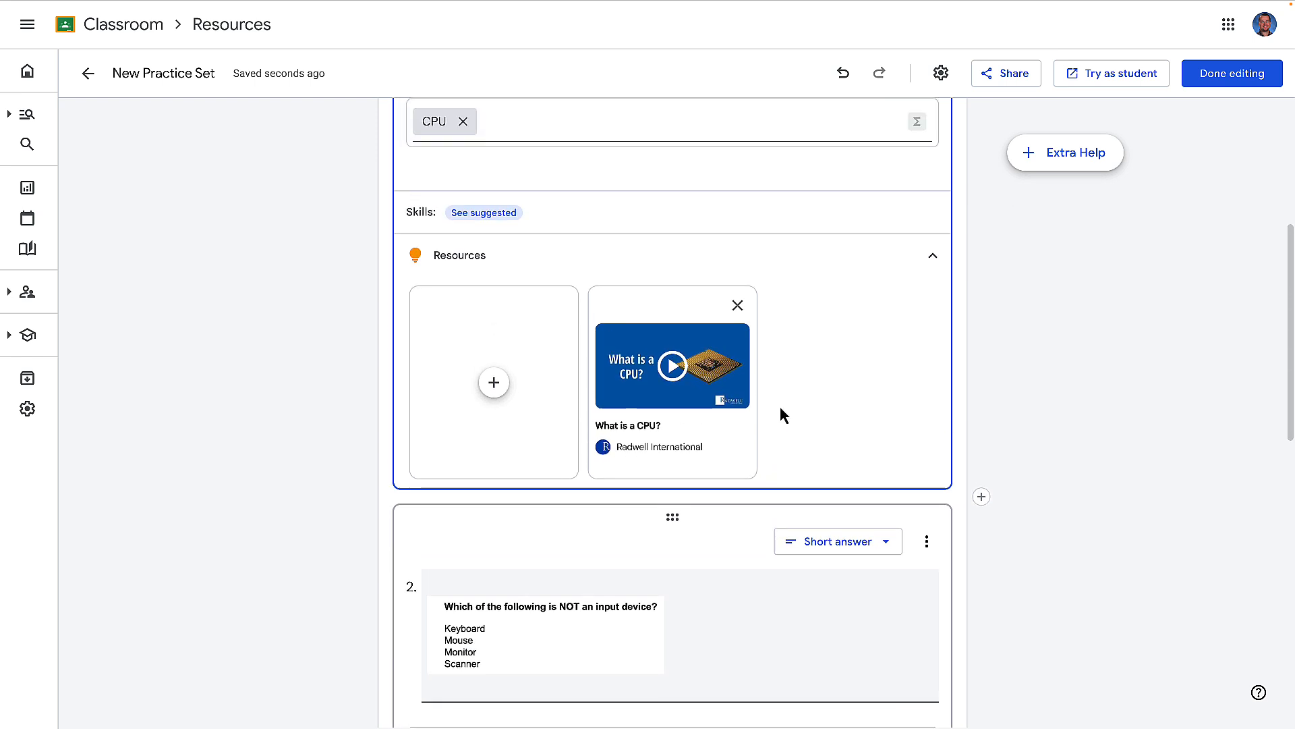
pyautogui.scroll(2, 779, 403)
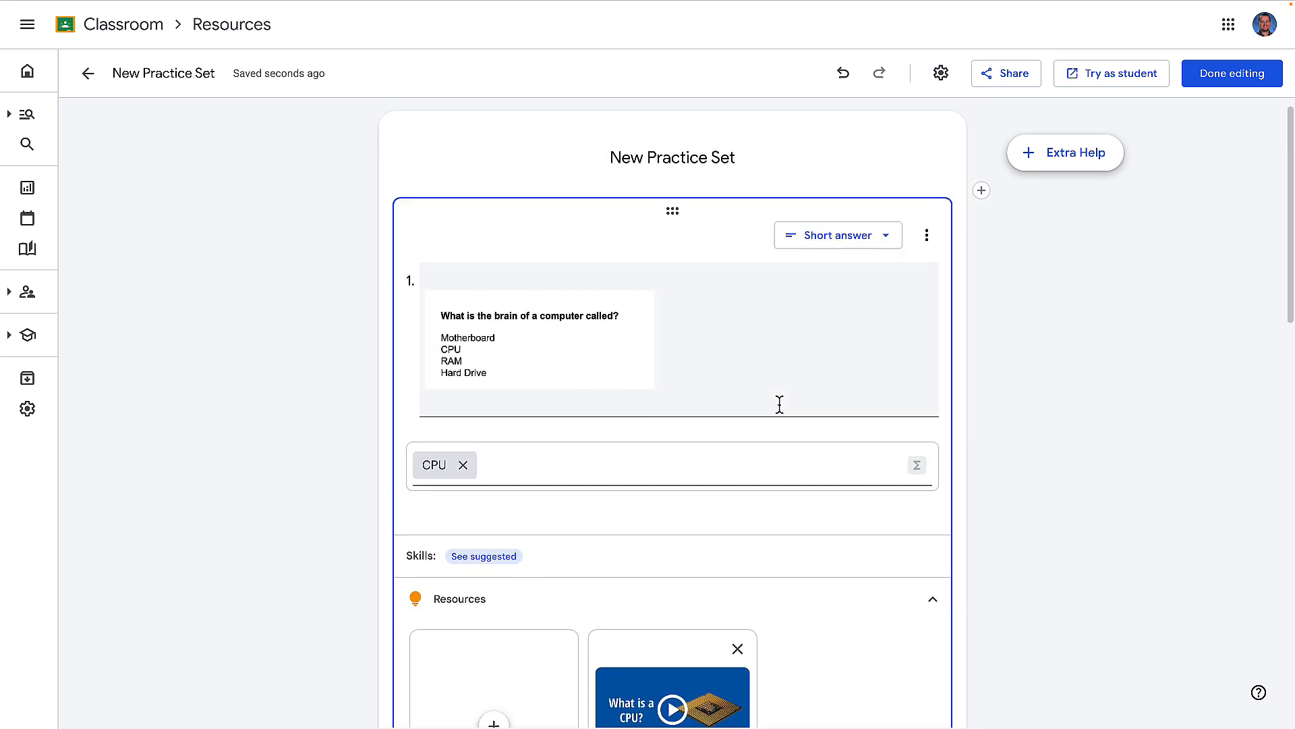
pyautogui.click(838, 259)
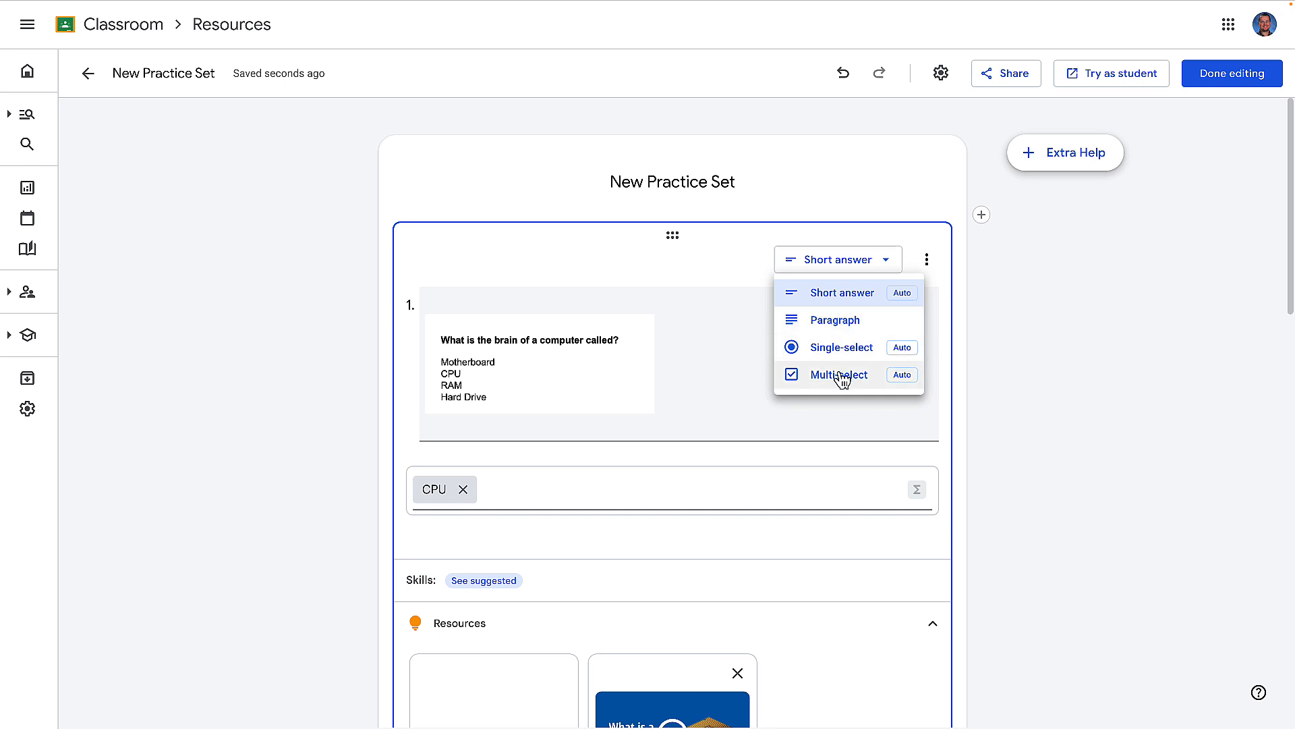
pyautogui.click(983, 217)
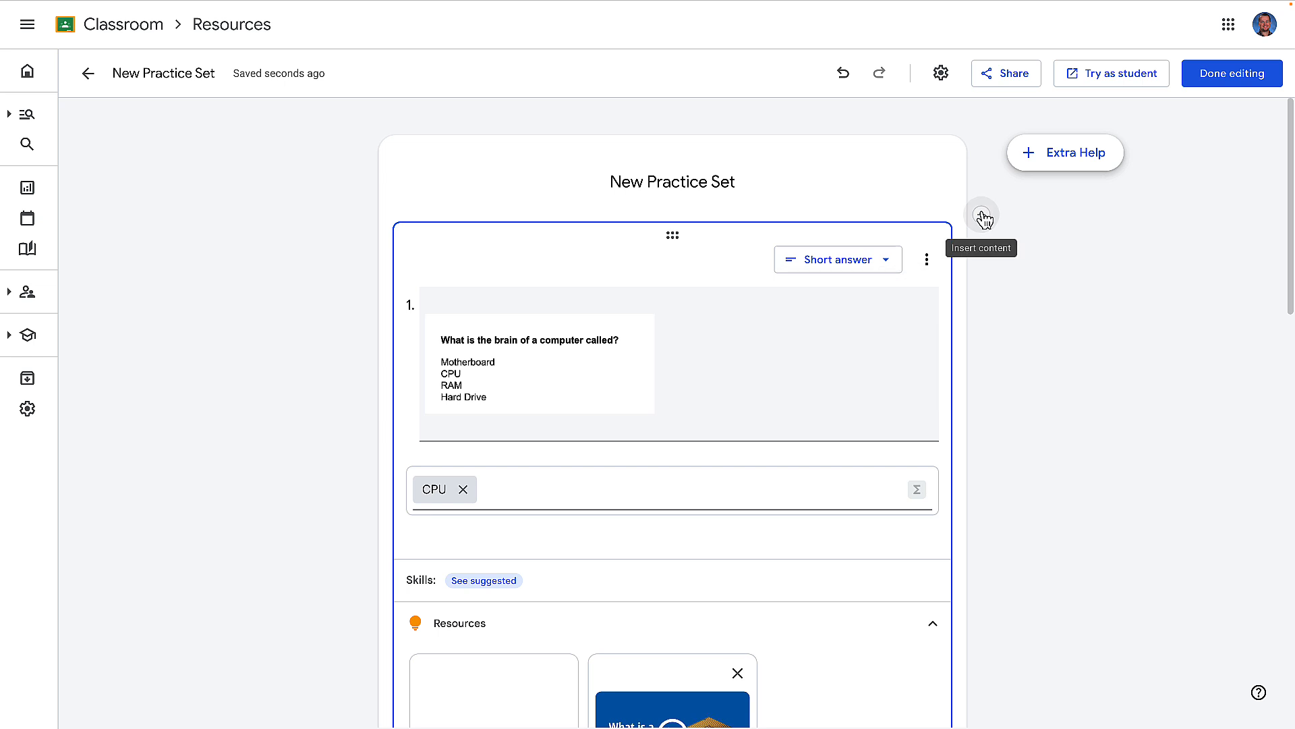
pyautogui.click(983, 217)
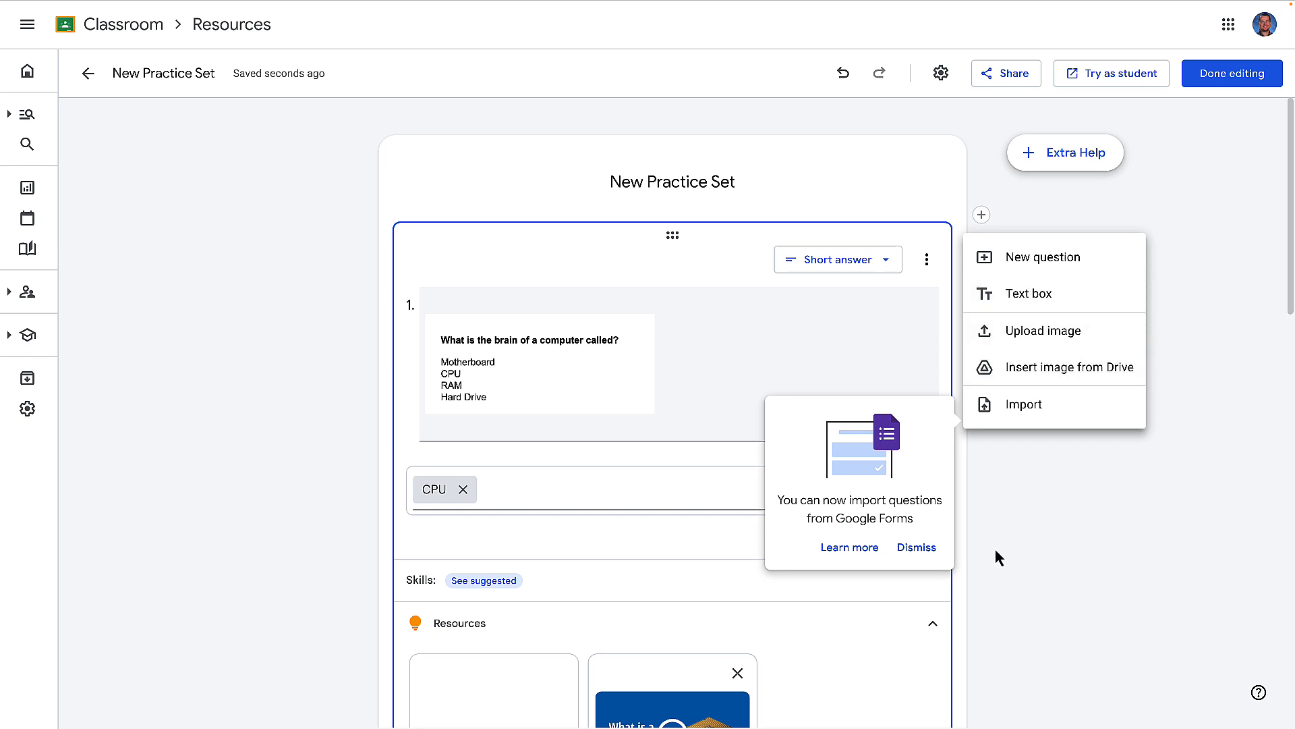
pyautogui.click(1019, 556)
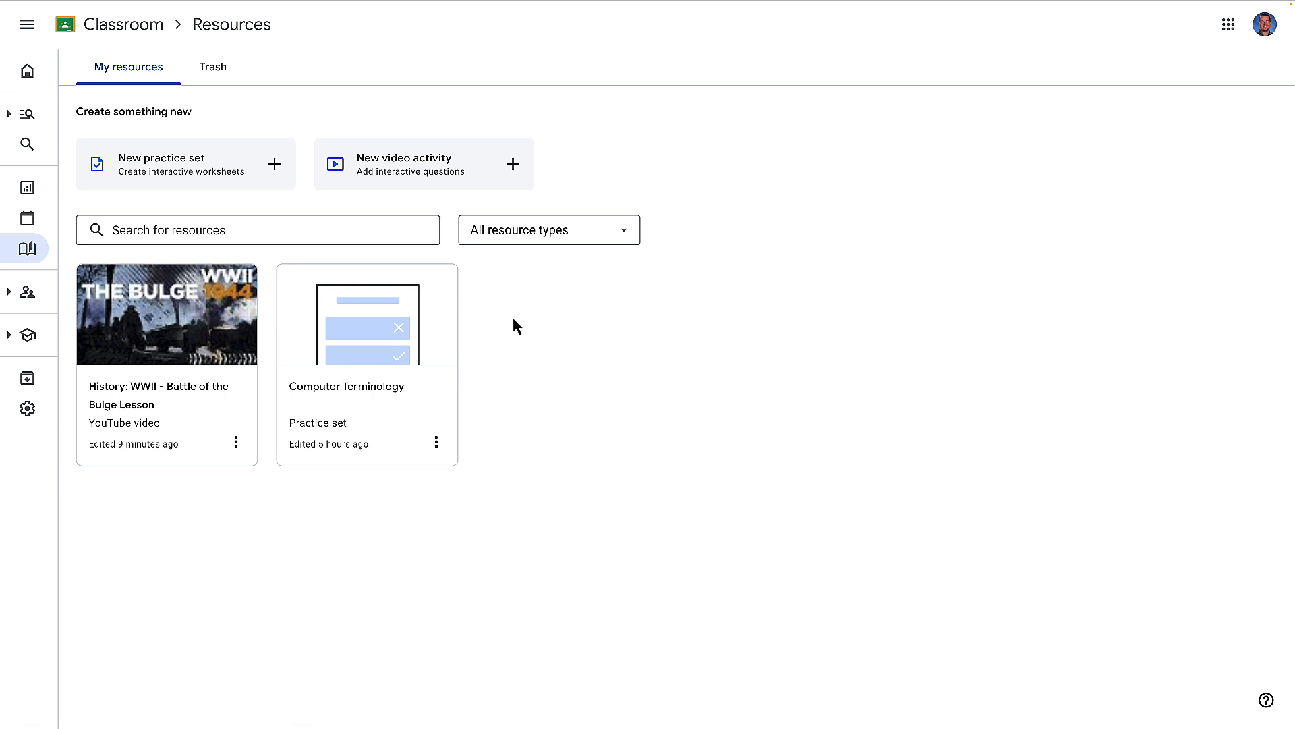
# Step: Create a new video activity by searching "Battle of the Bulge" and choosing the Kings and Generals documentary "Battle of the Bulge 1944"
pyautogui.click(436, 177)
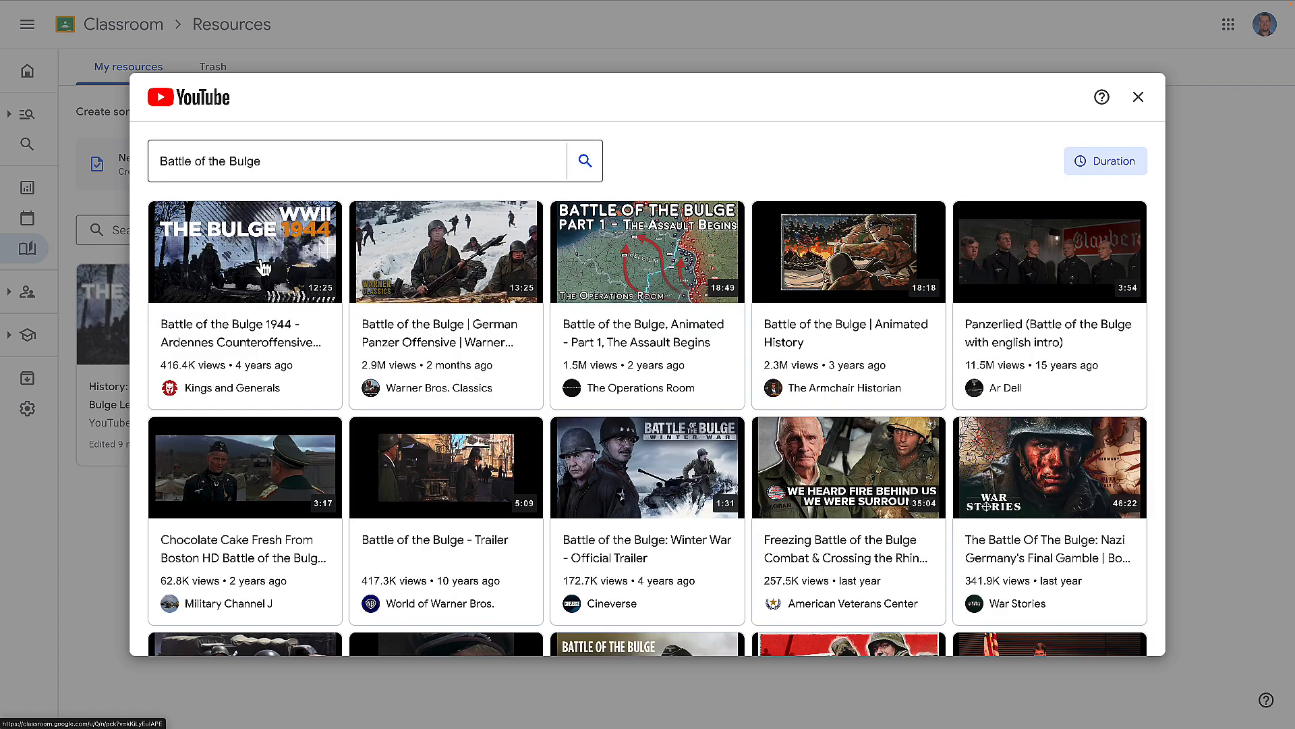
pyautogui.click(257, 261)
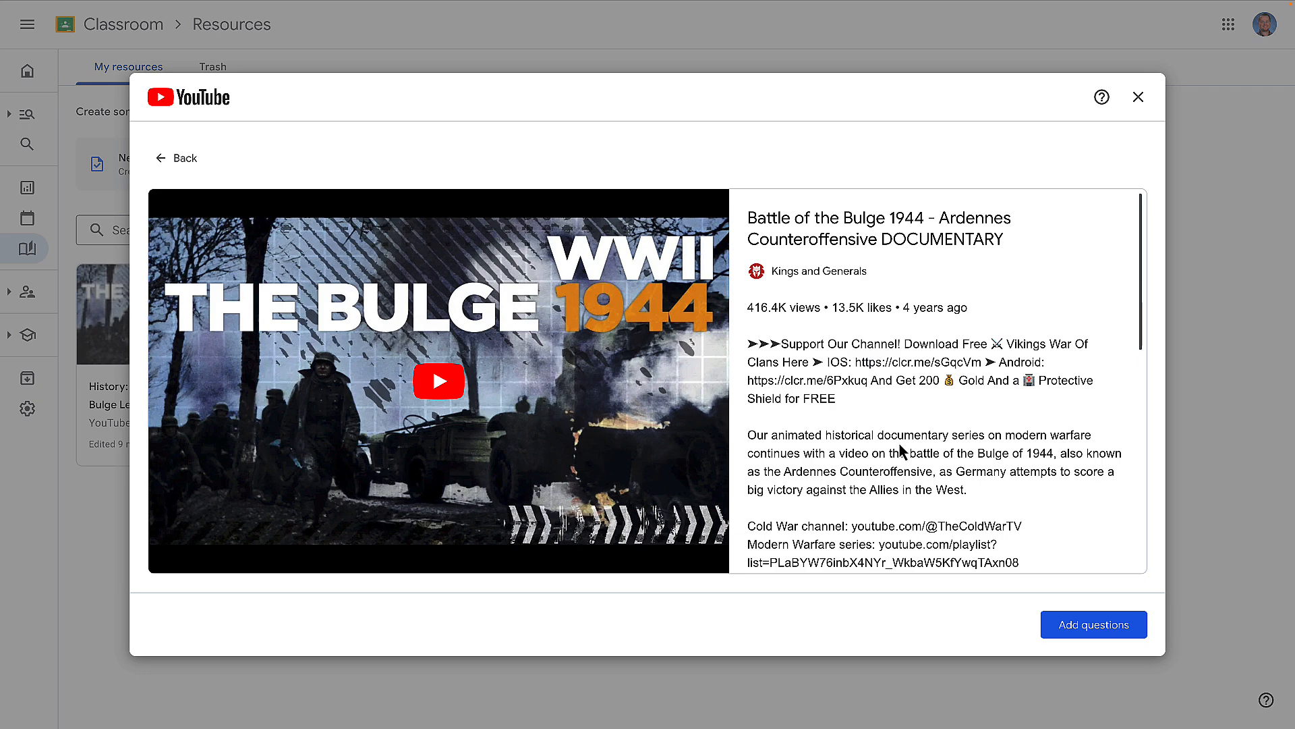
pyautogui.scroll(-1, 903, 450)
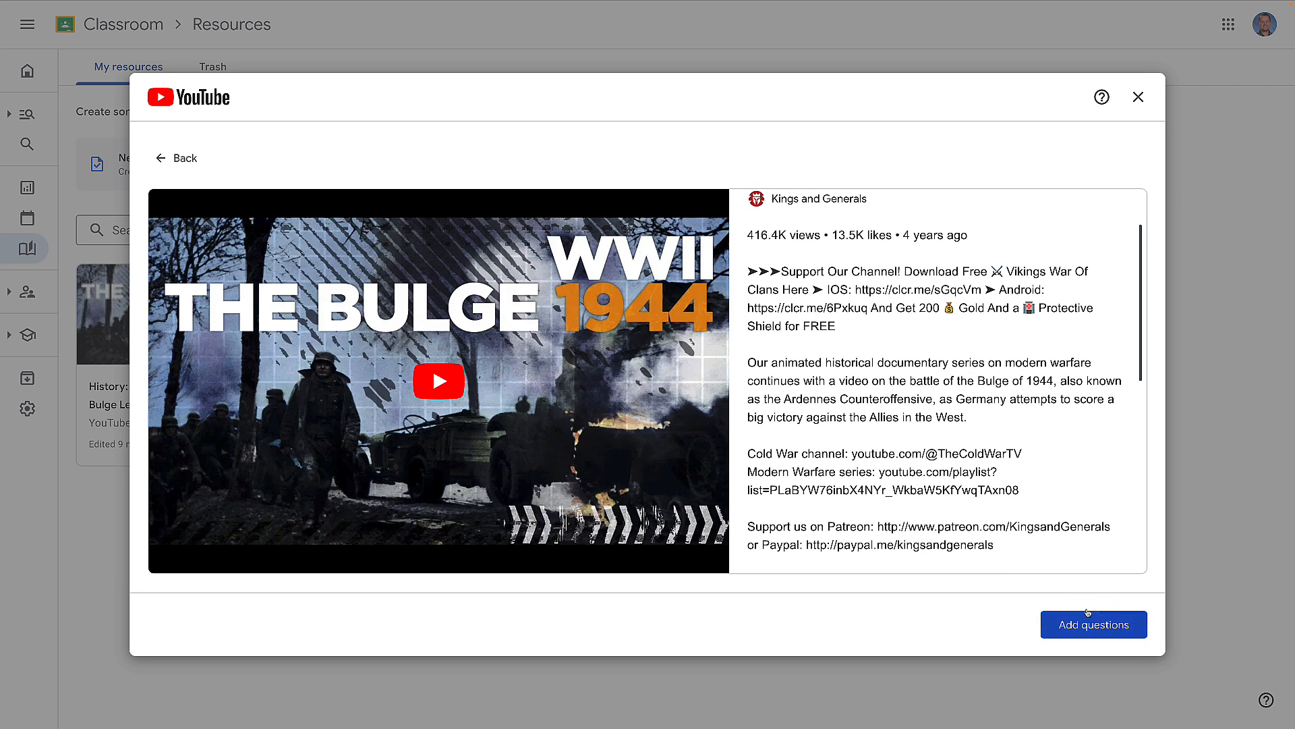
pyautogui.click(1100, 631)
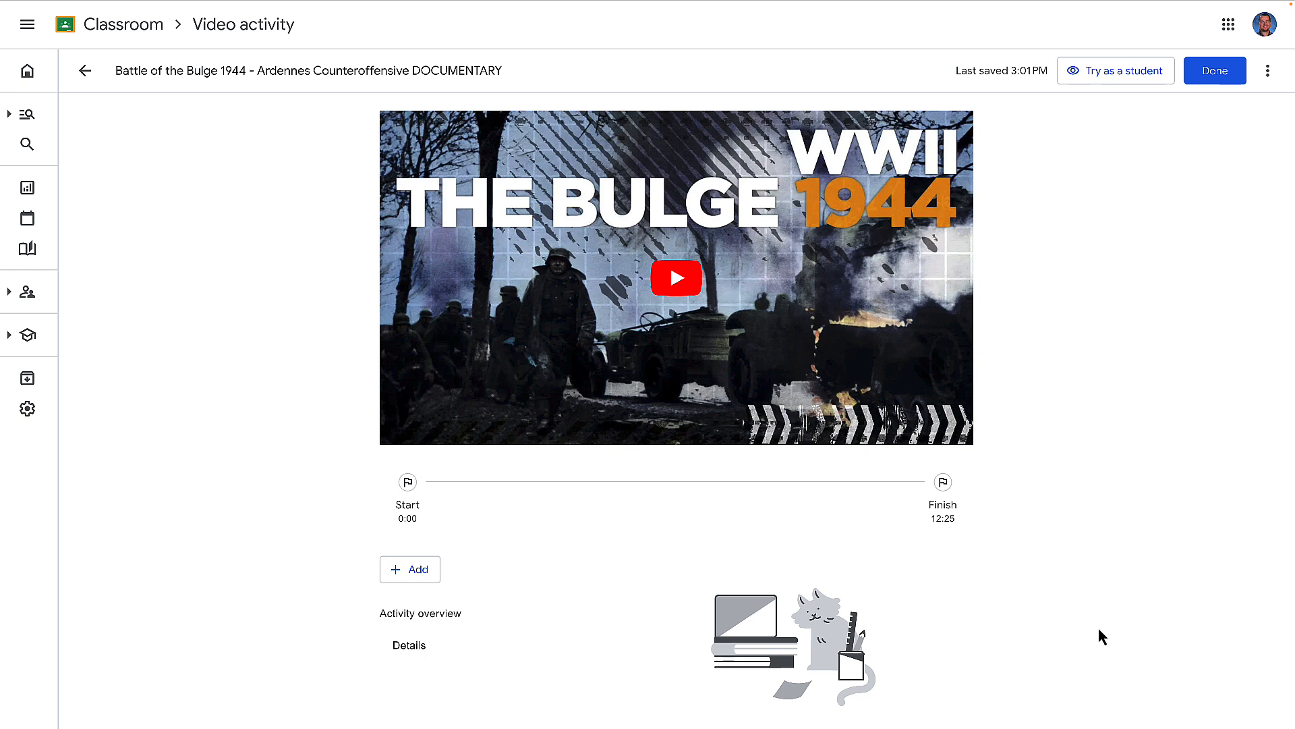
# Step: Play the documentary, skip ahead past the opening promotion, and pause it at about 2:19
pyautogui.click(680, 285)
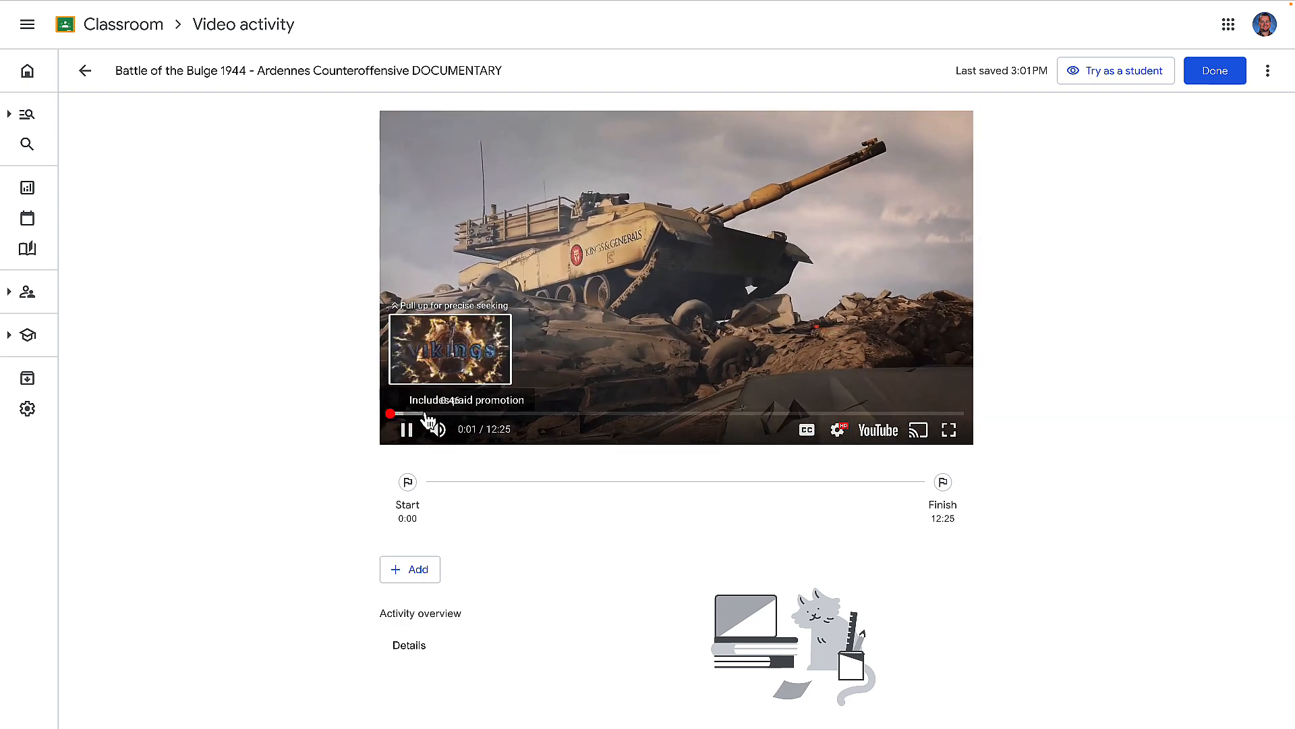
pyautogui.click(432, 413)
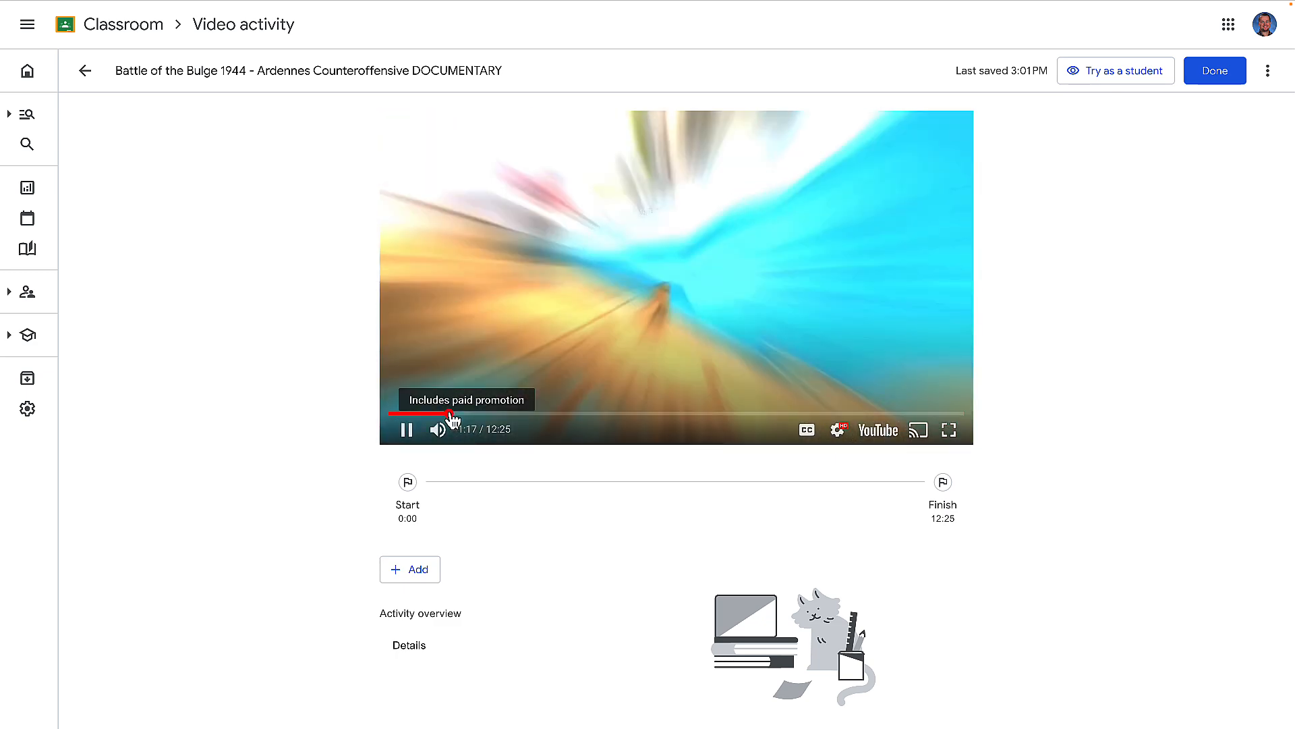
pyautogui.click(450, 413)
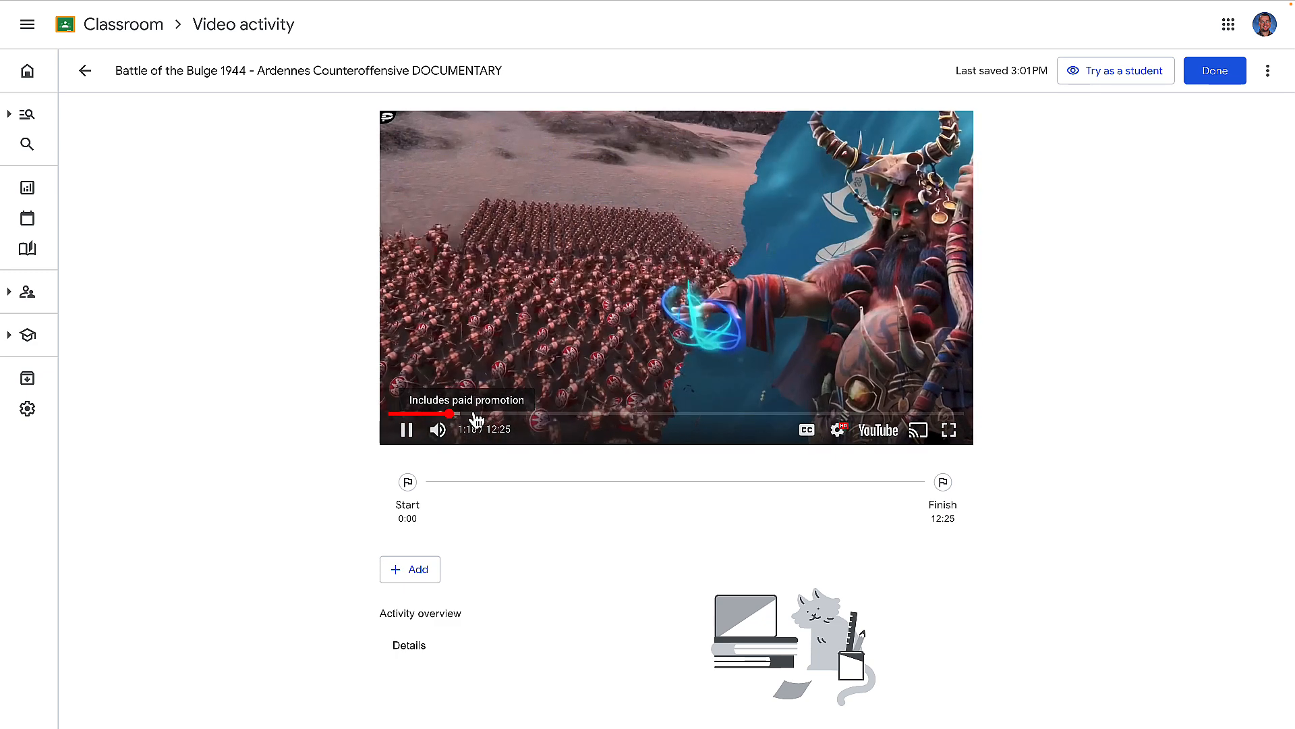
pyautogui.click(486, 413)
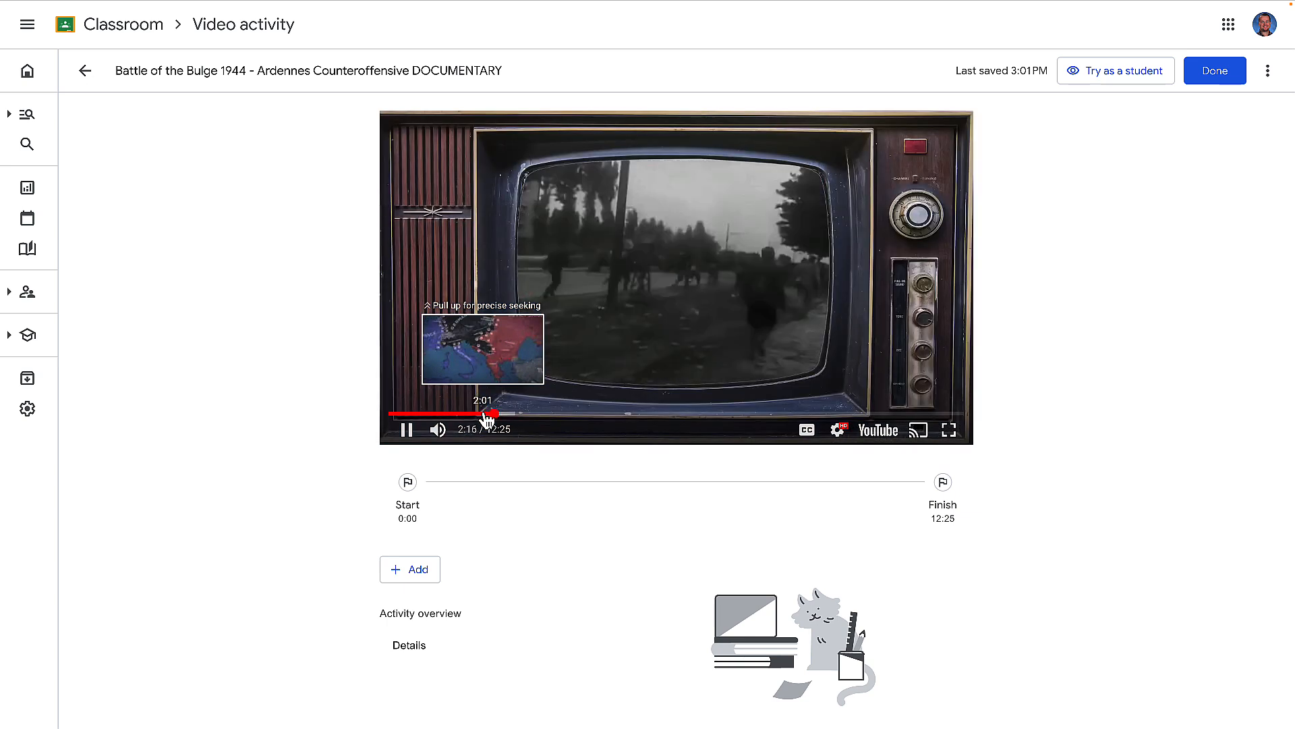
pyautogui.click(406, 430)
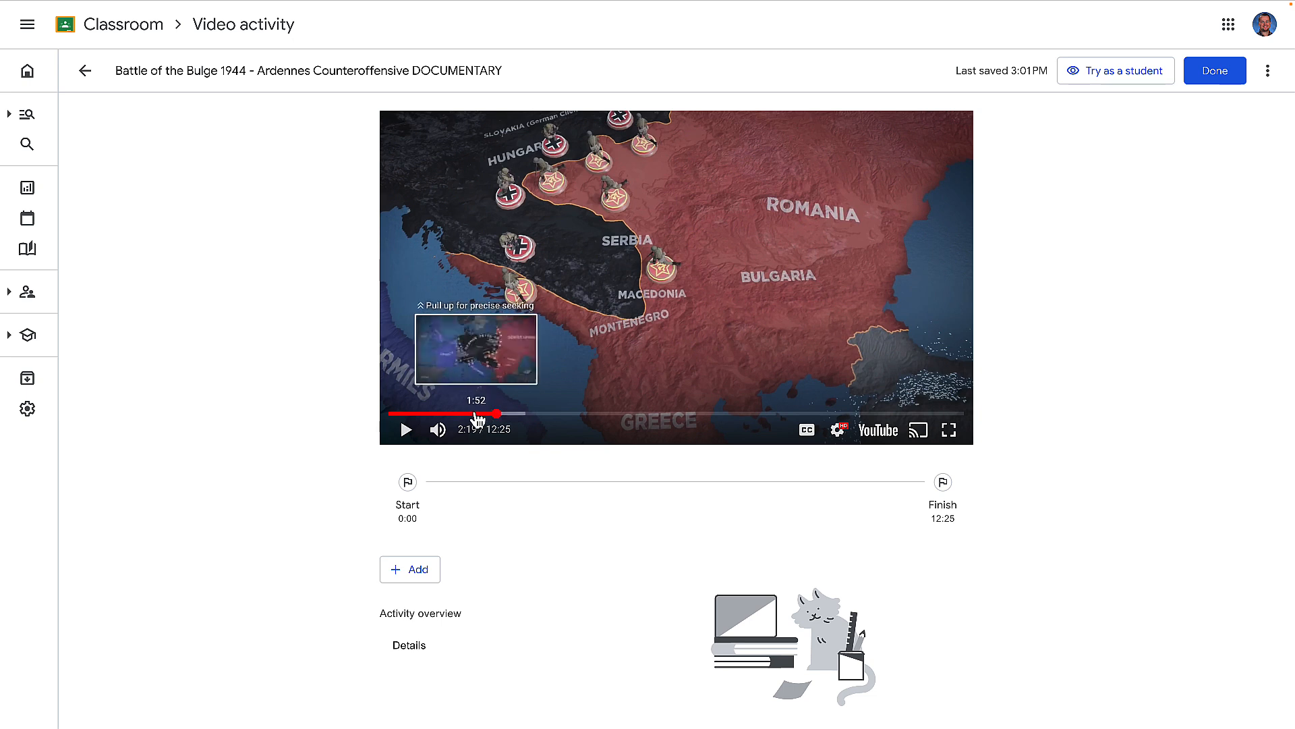
# Step: Add a multiple choice question reading "This is where you ask the question. Isn't this great?" to the video activity
pyautogui.click(418, 572)
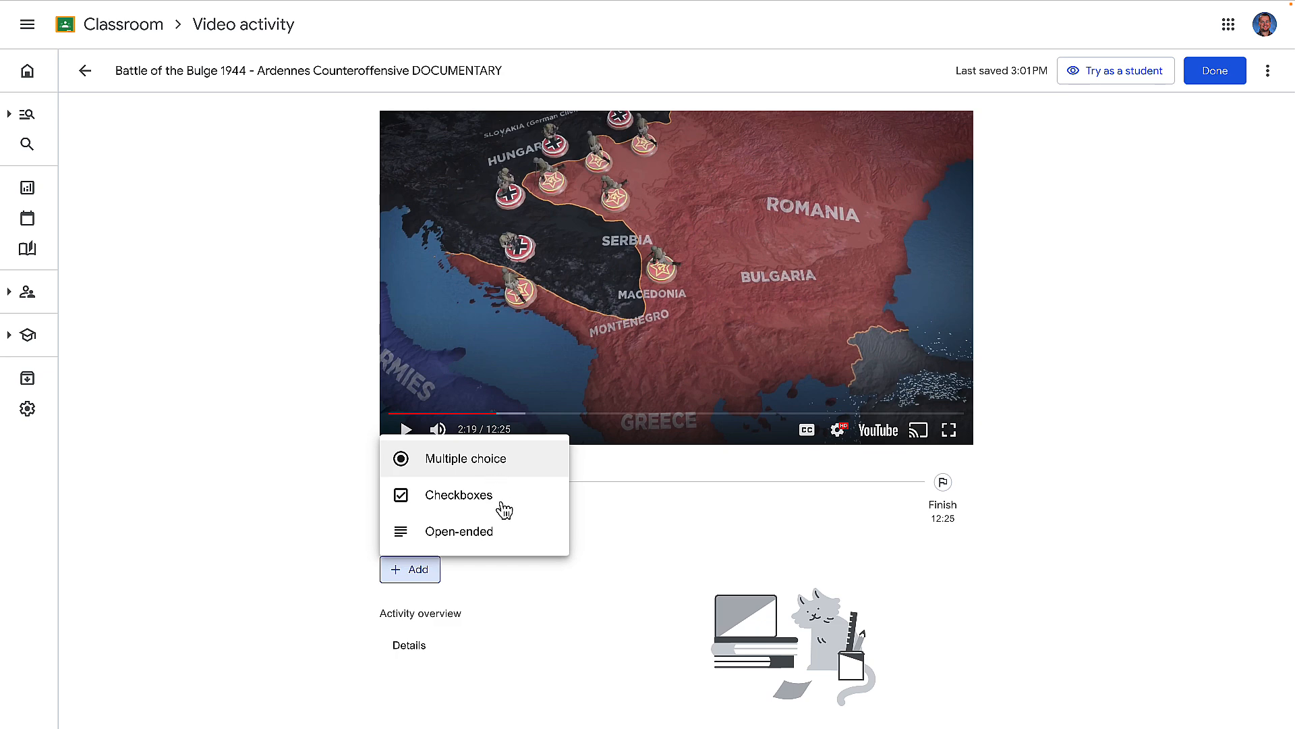
pyautogui.click(473, 459)
pyautogui.write("This is where you ask the question. Isn't this great?")
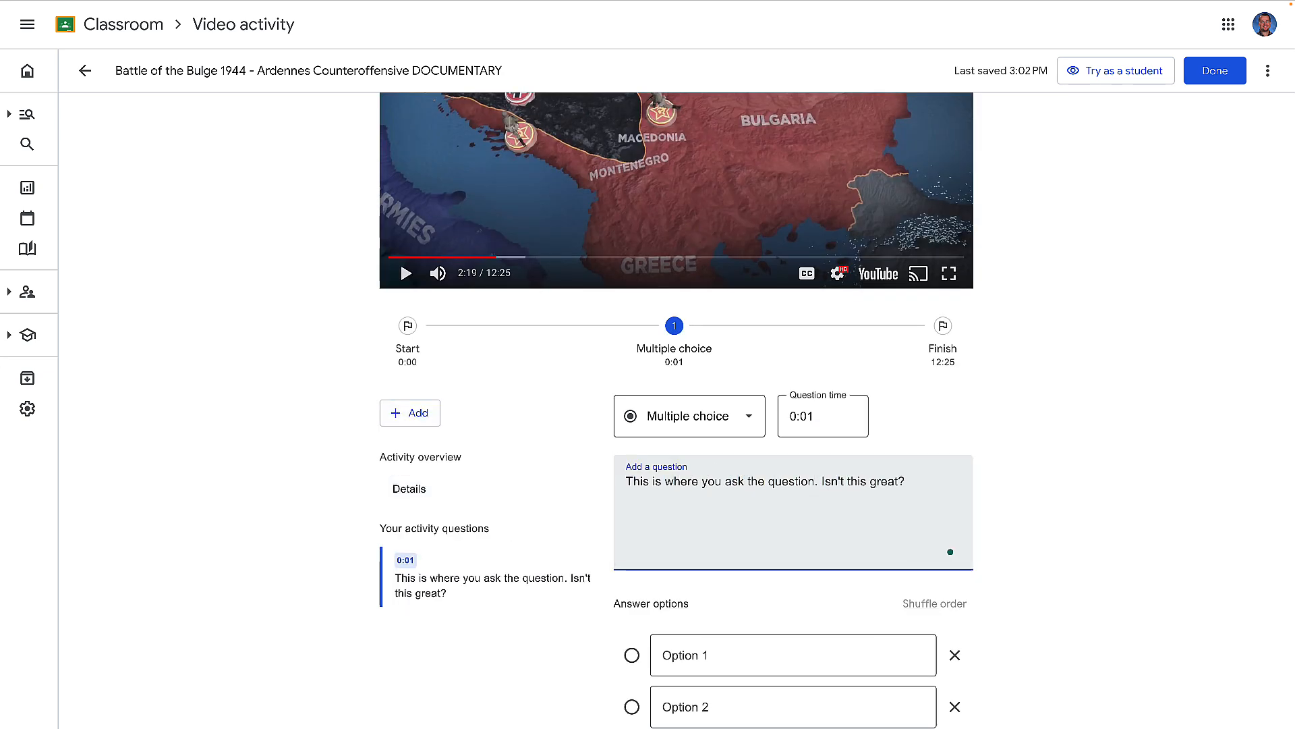
pyautogui.scroll(-3, 699, 506)
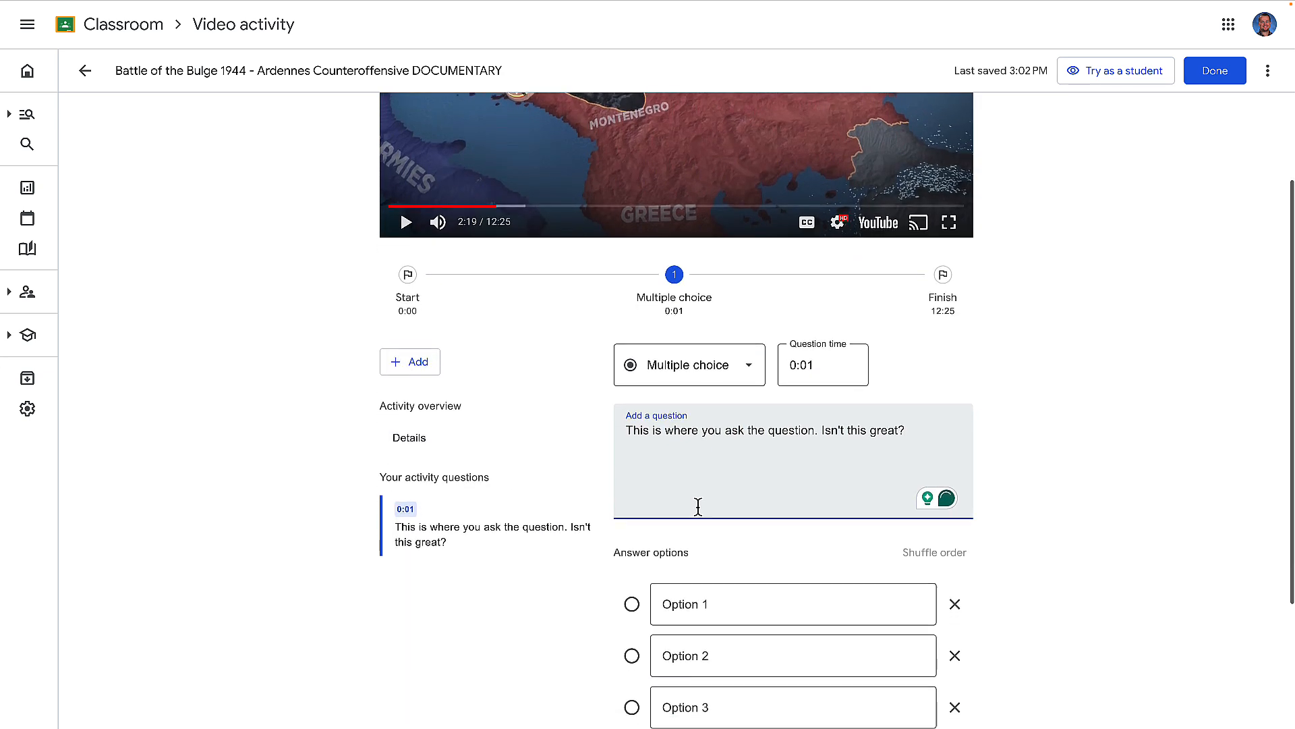
pyautogui.scroll(-1, 699, 506)
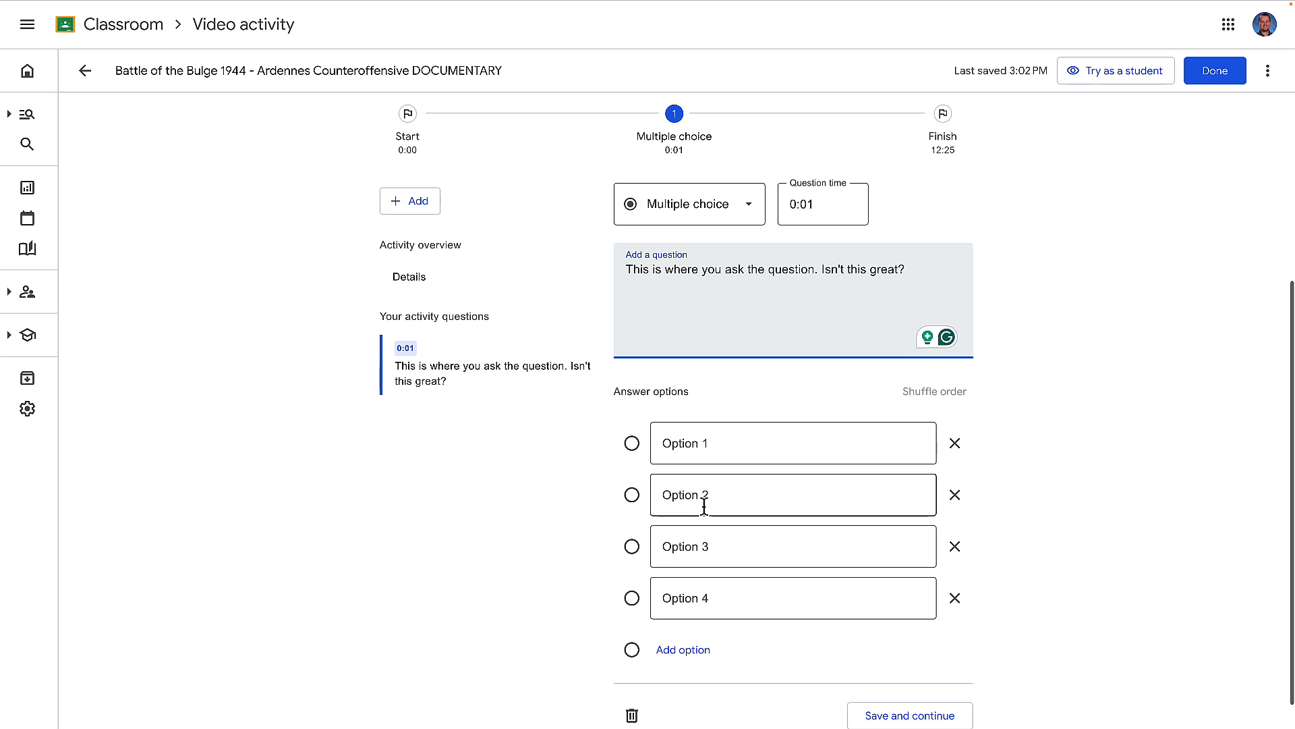
# Step: Mark Option 1 as the correct answer and remove Option 4 from the answer options
pyautogui.click(632, 443)
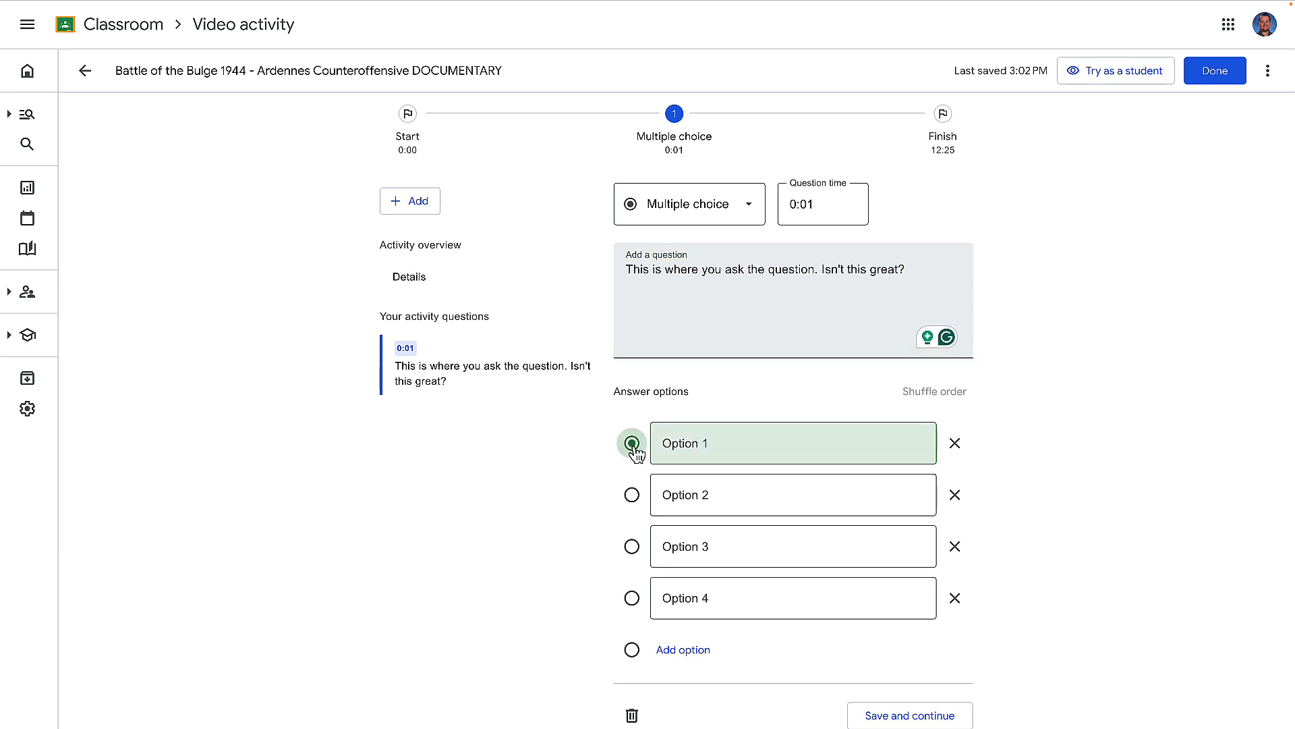
pyautogui.click(691, 448)
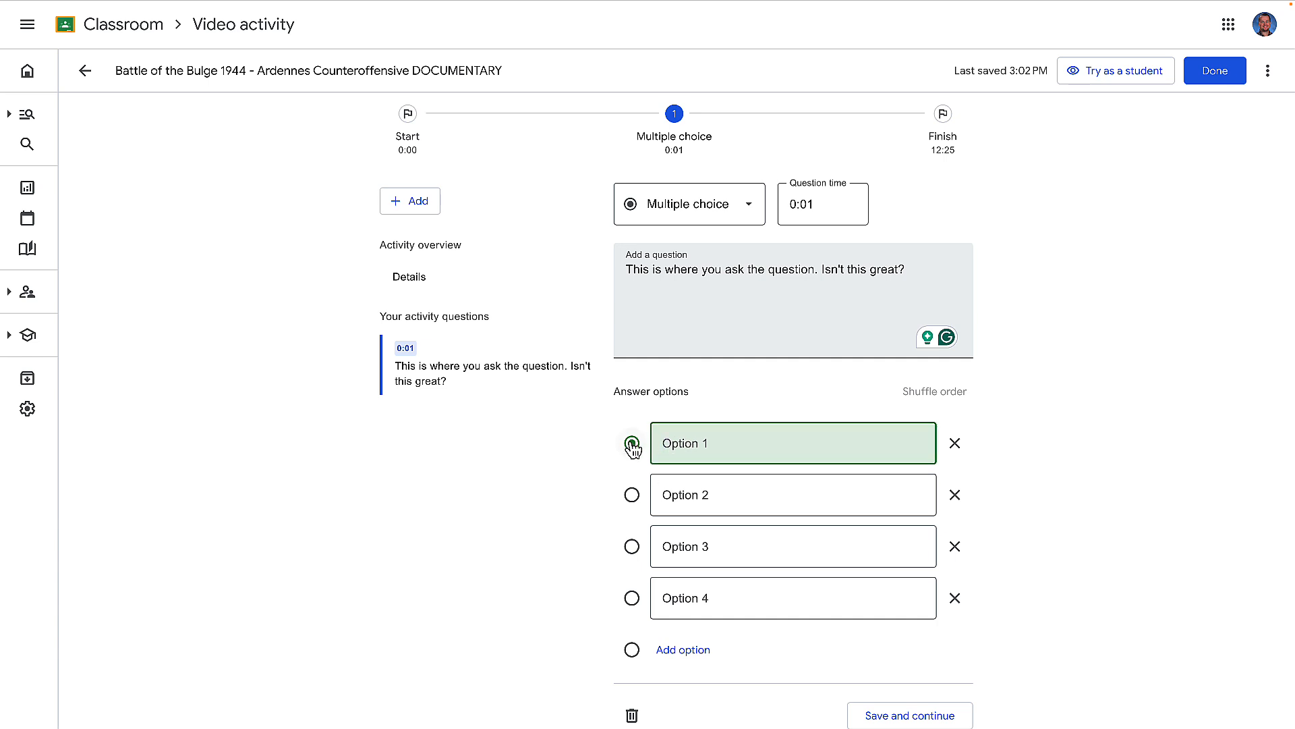
pyautogui.scroll(1, 881, 590)
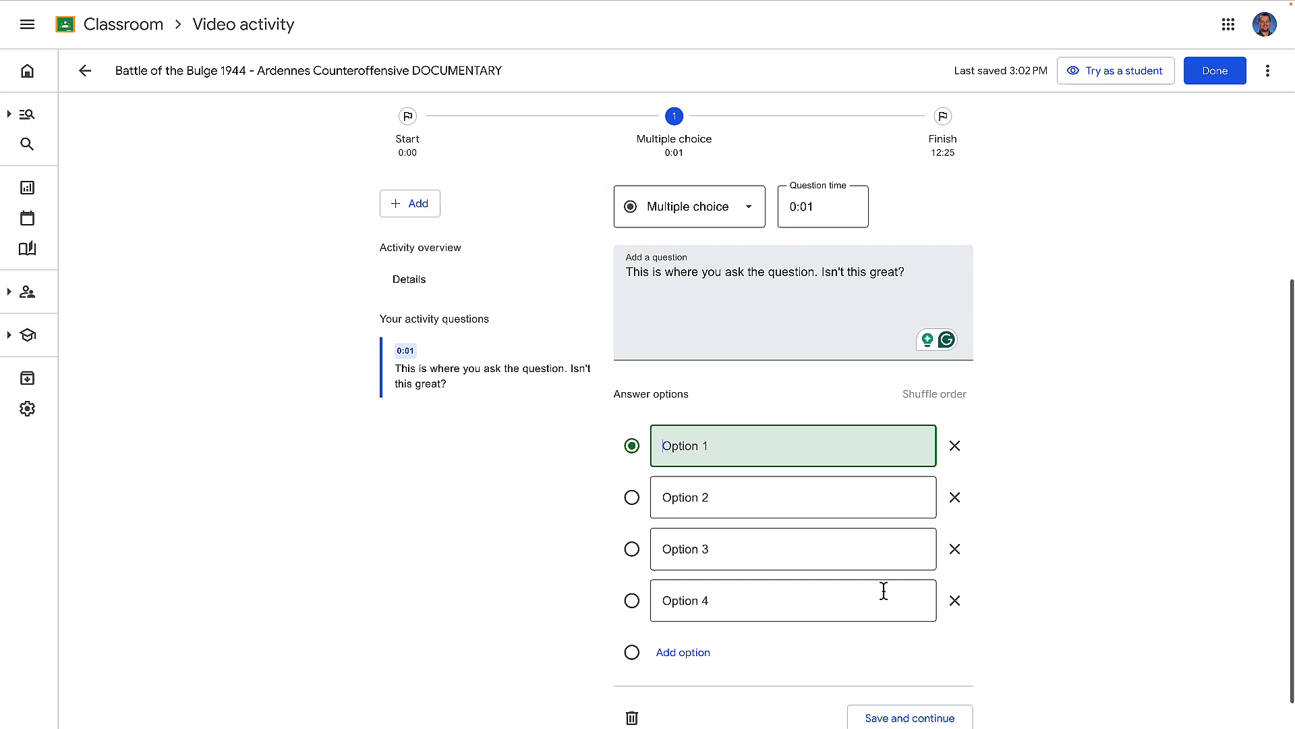
pyautogui.click(955, 600)
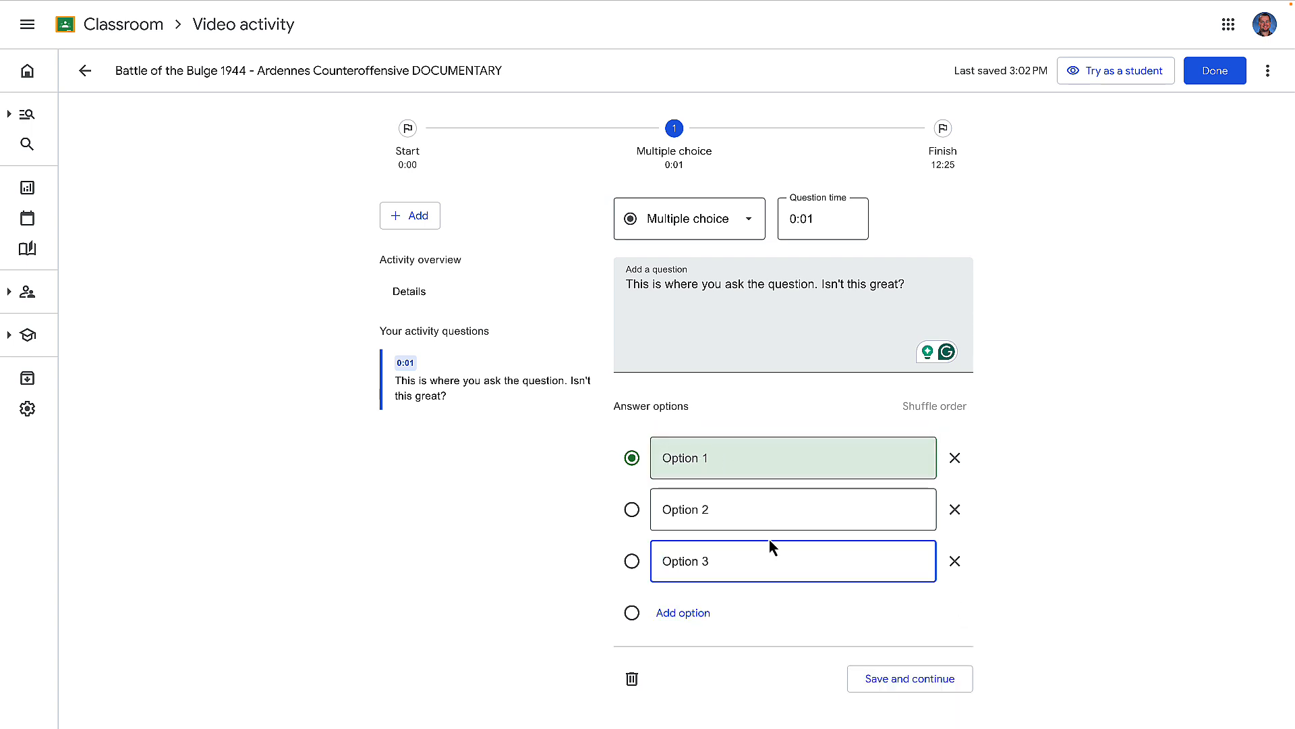
# Step: Add a second, blank multiple choice question to the Battle of the Bulge video activity and finish editing the activity
pyautogui.scroll(1, 907, 646)
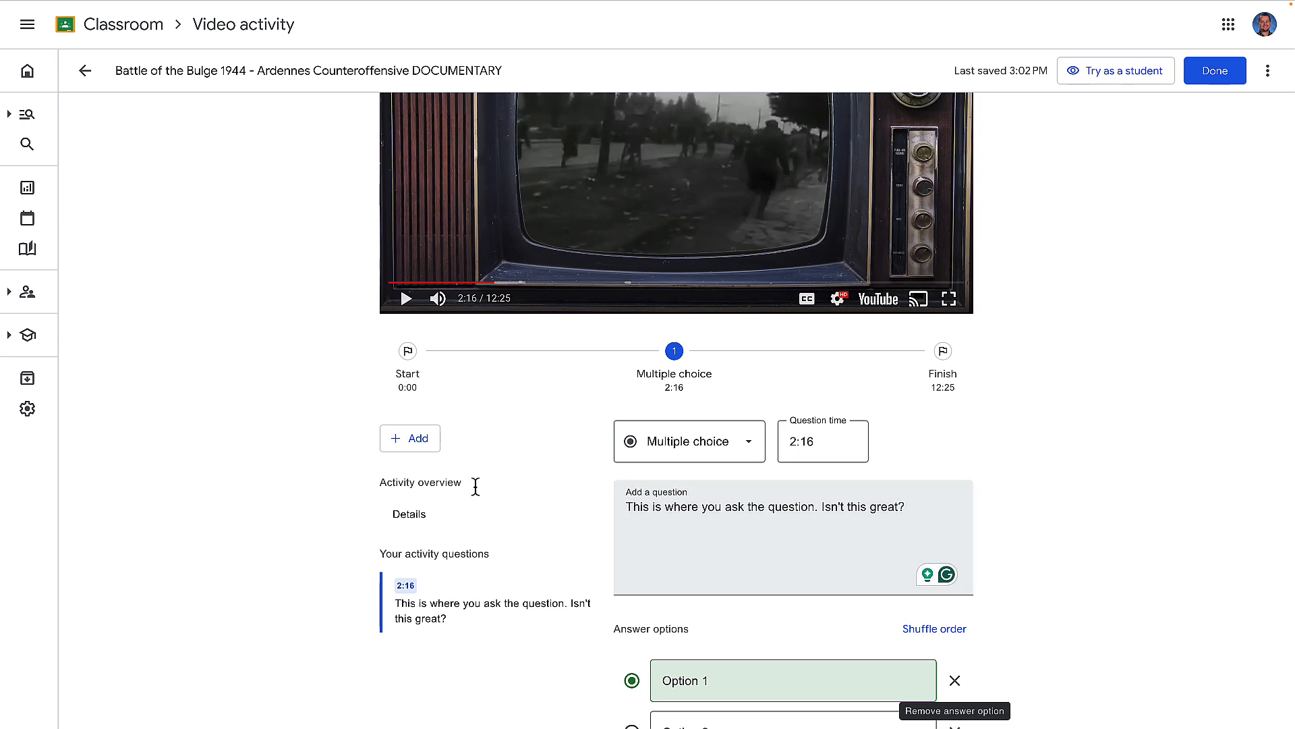
pyautogui.click(407, 441)
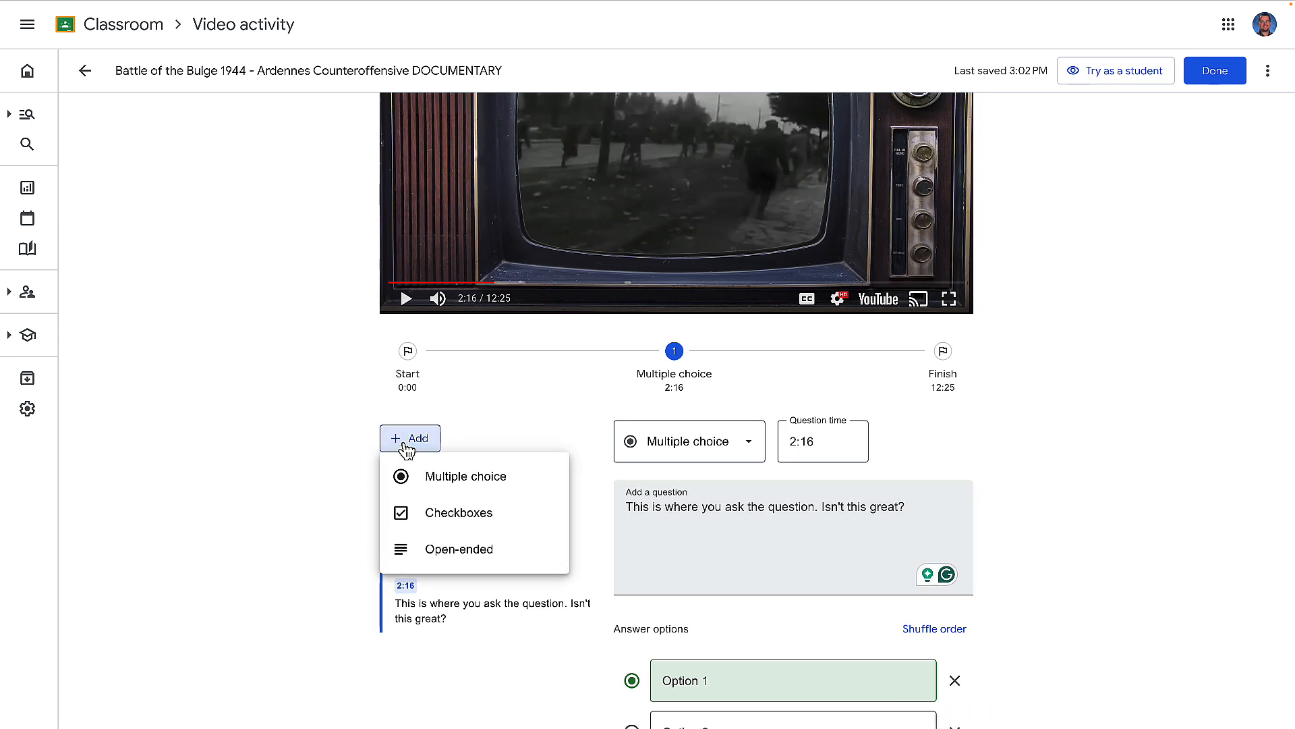
pyautogui.click(453, 479)
pyautogui.scroll(-3, 723, 520)
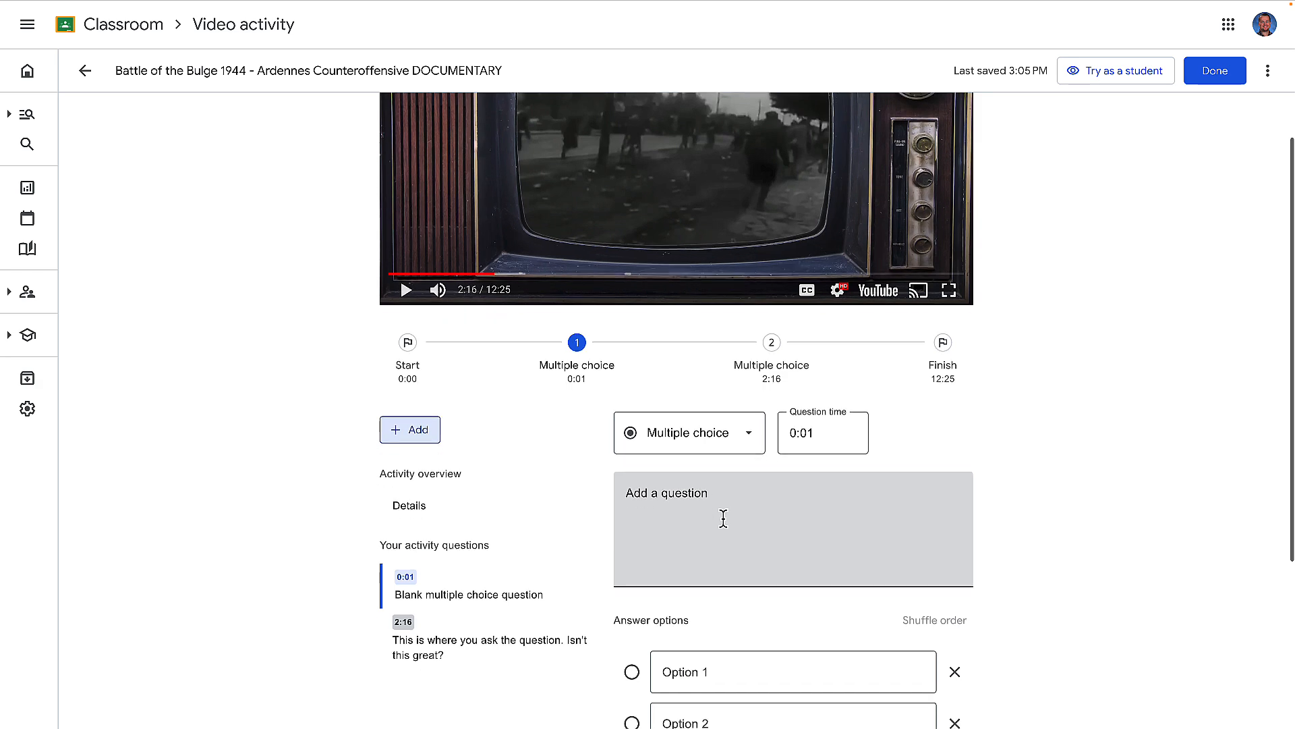
pyautogui.scroll(5, 724, 519)
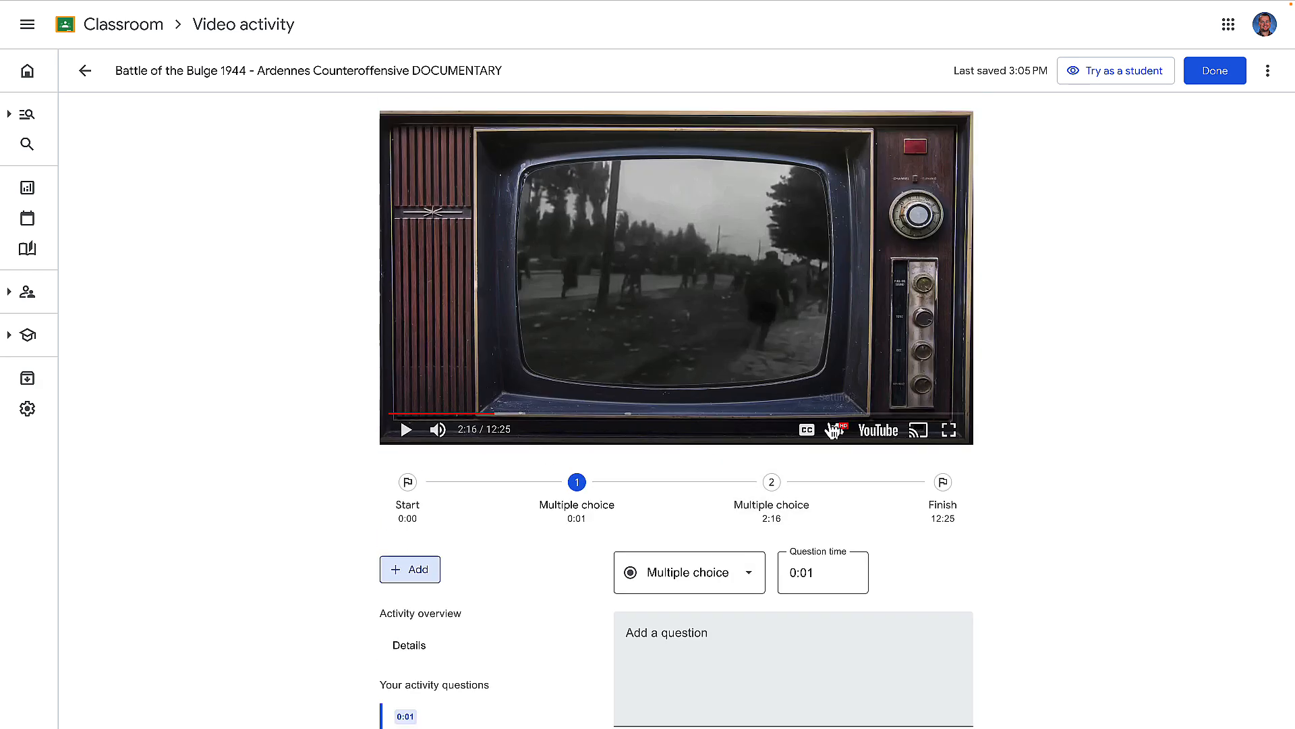
pyautogui.click(1216, 75)
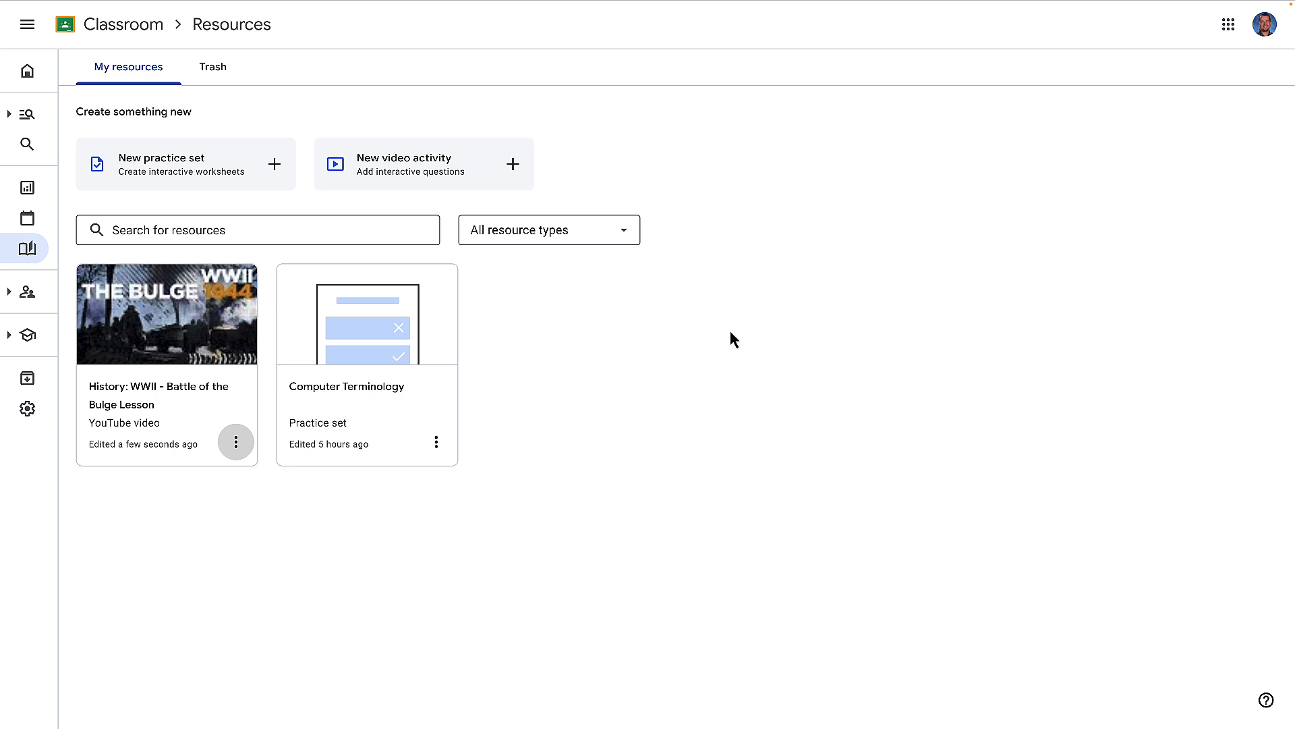
# Step: Create a new assignment titled "Assignment 1" in the classwork of the Alcoa Sandbox class
pyautogui.moveTo(28, 294)
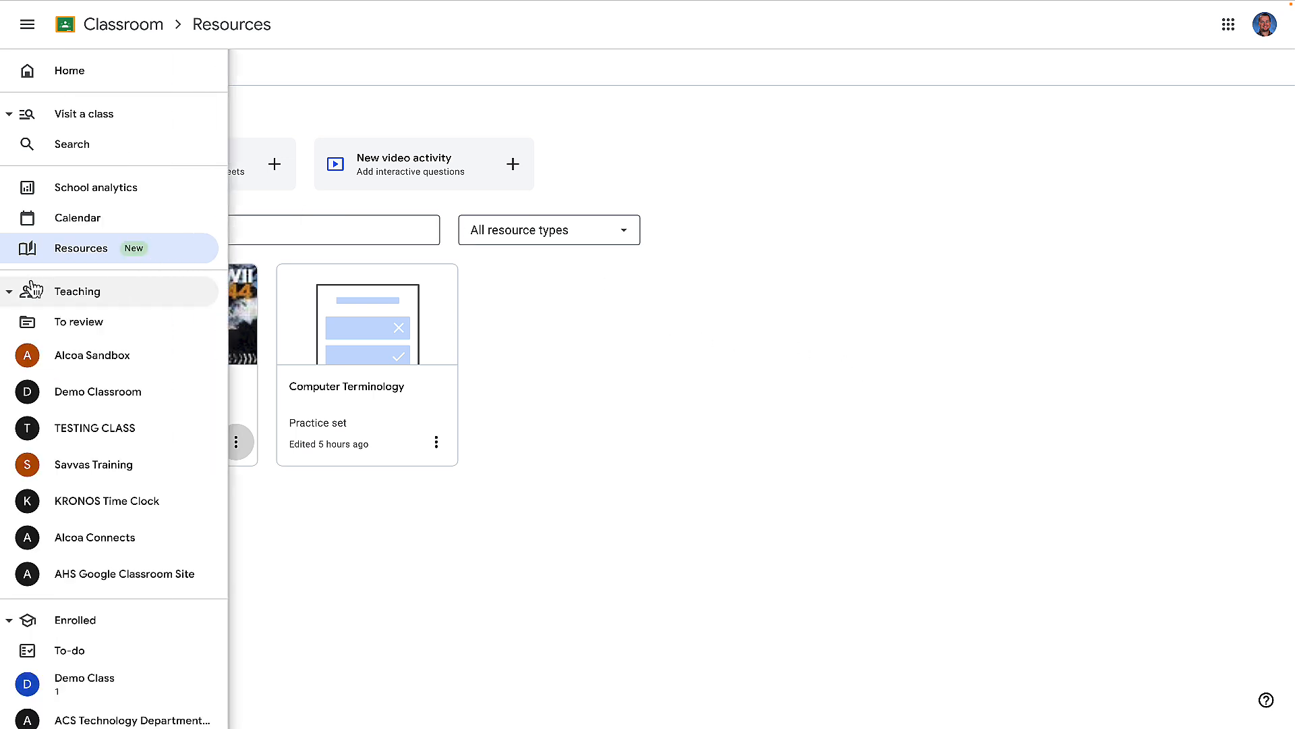
pyautogui.click(83, 358)
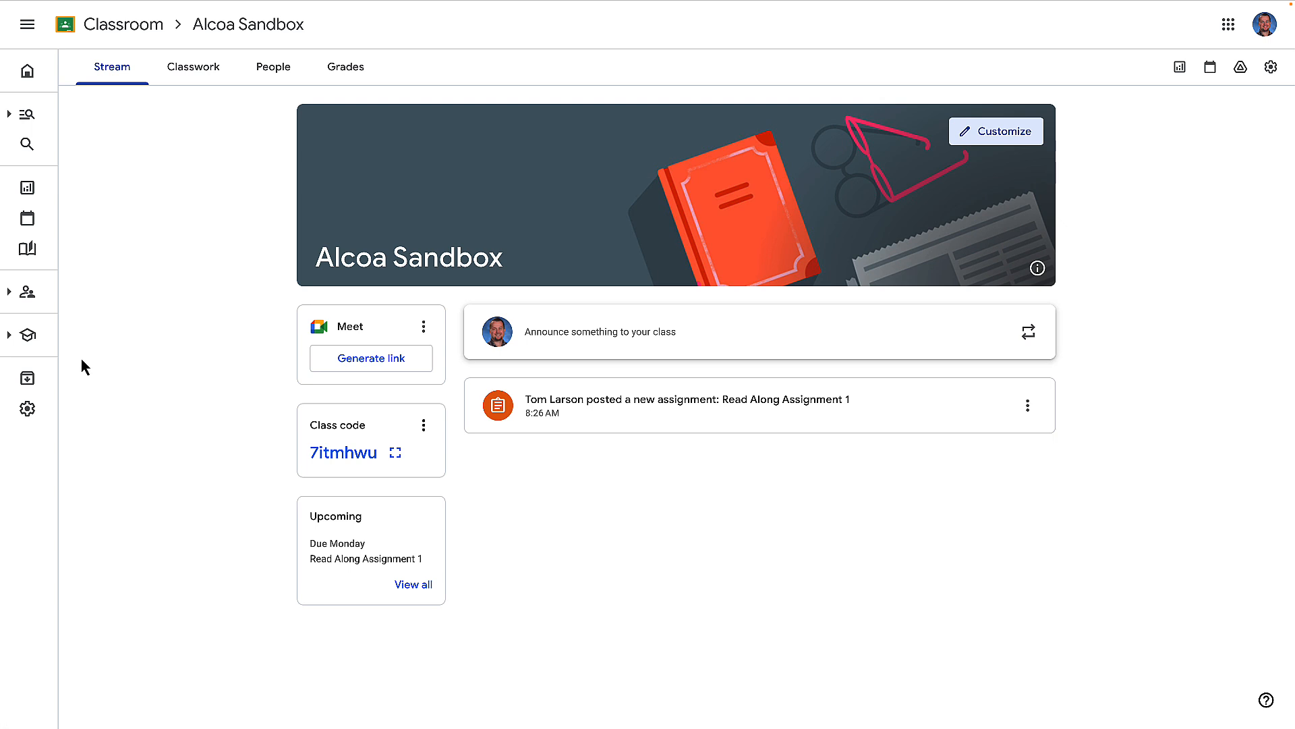
pyautogui.click(194, 66)
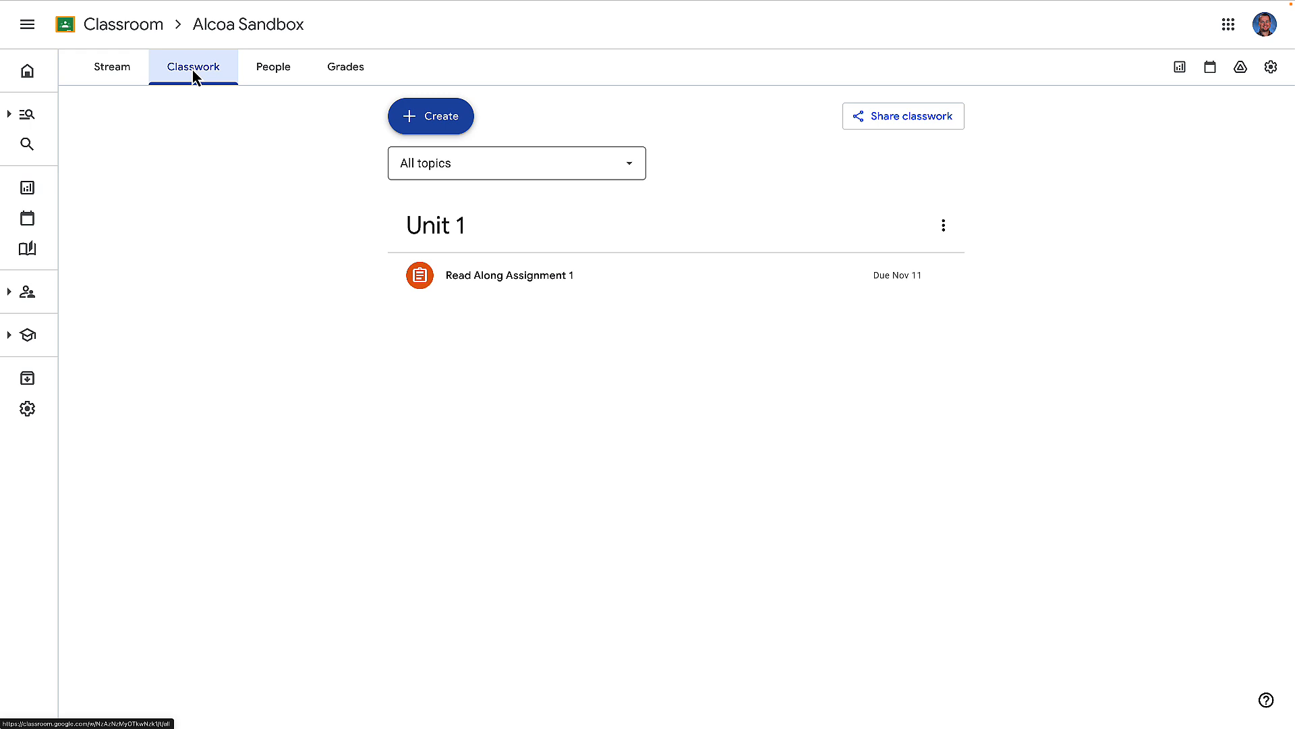
pyautogui.click(431, 128)
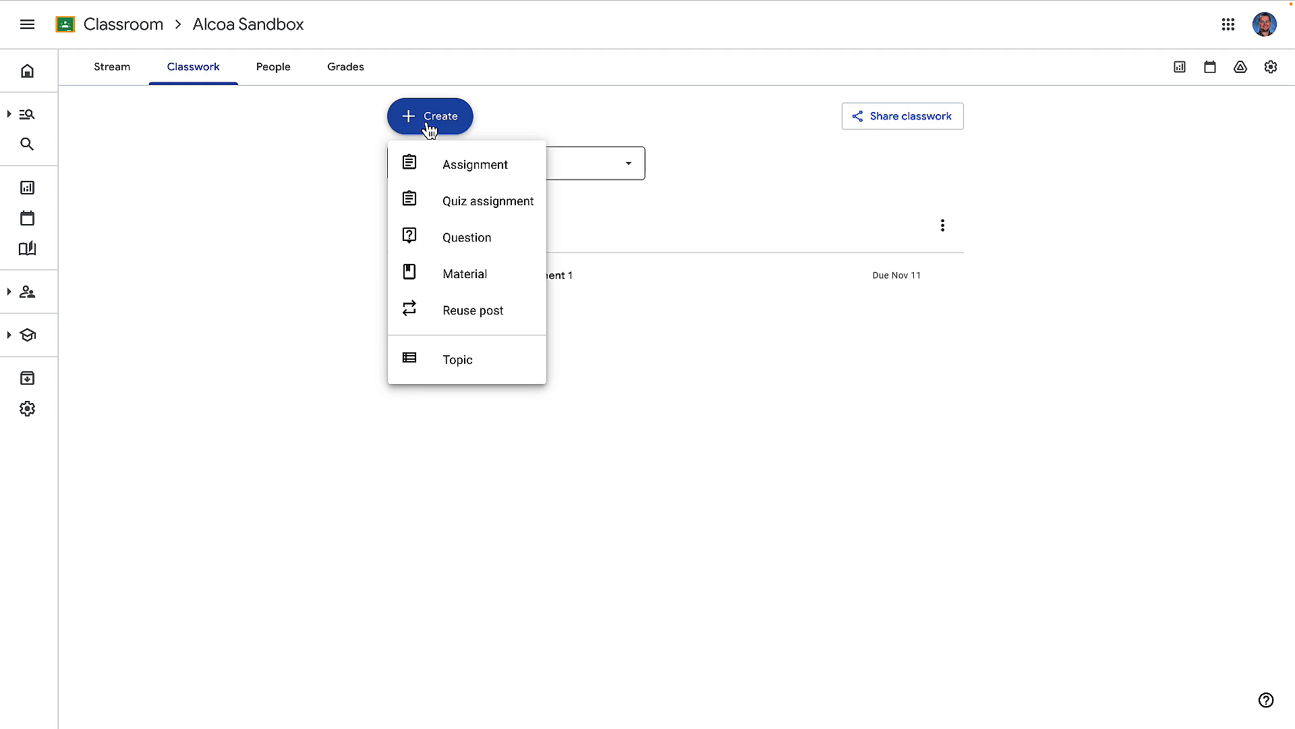
pyautogui.click(476, 169)
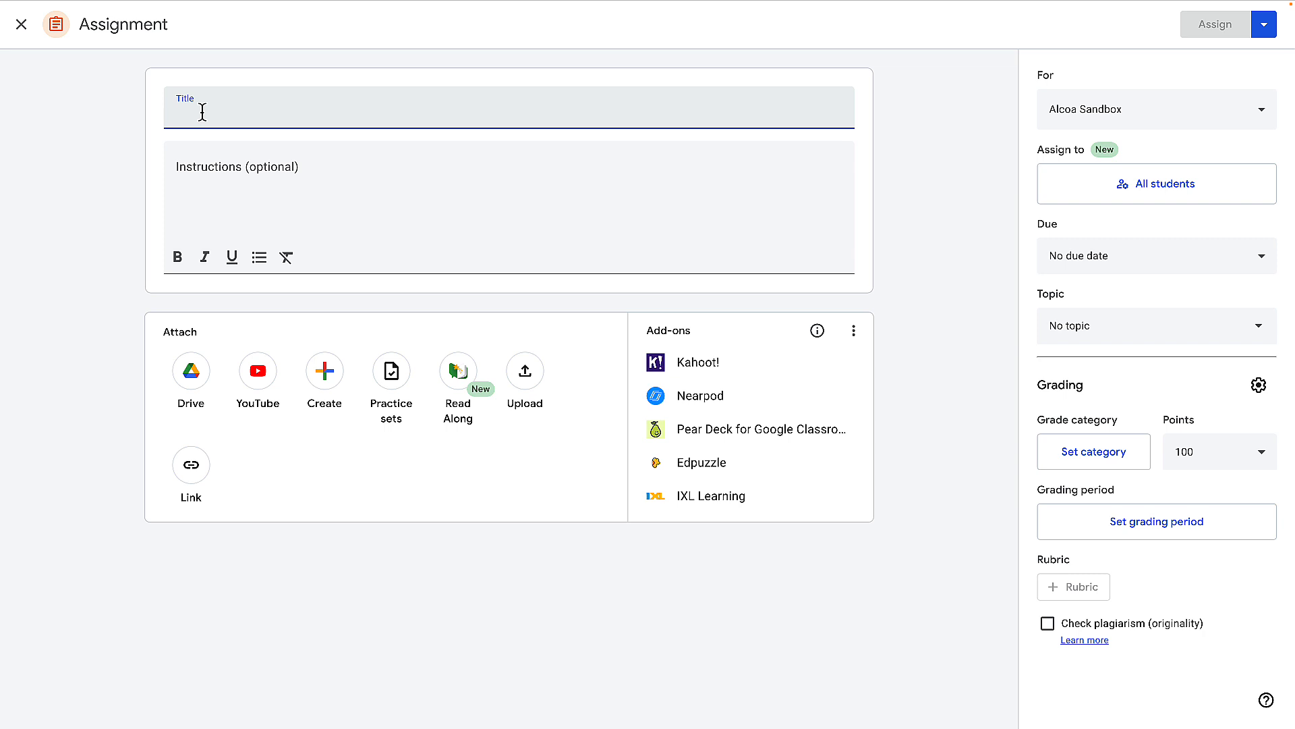
pyautogui.write('Assignment 1')
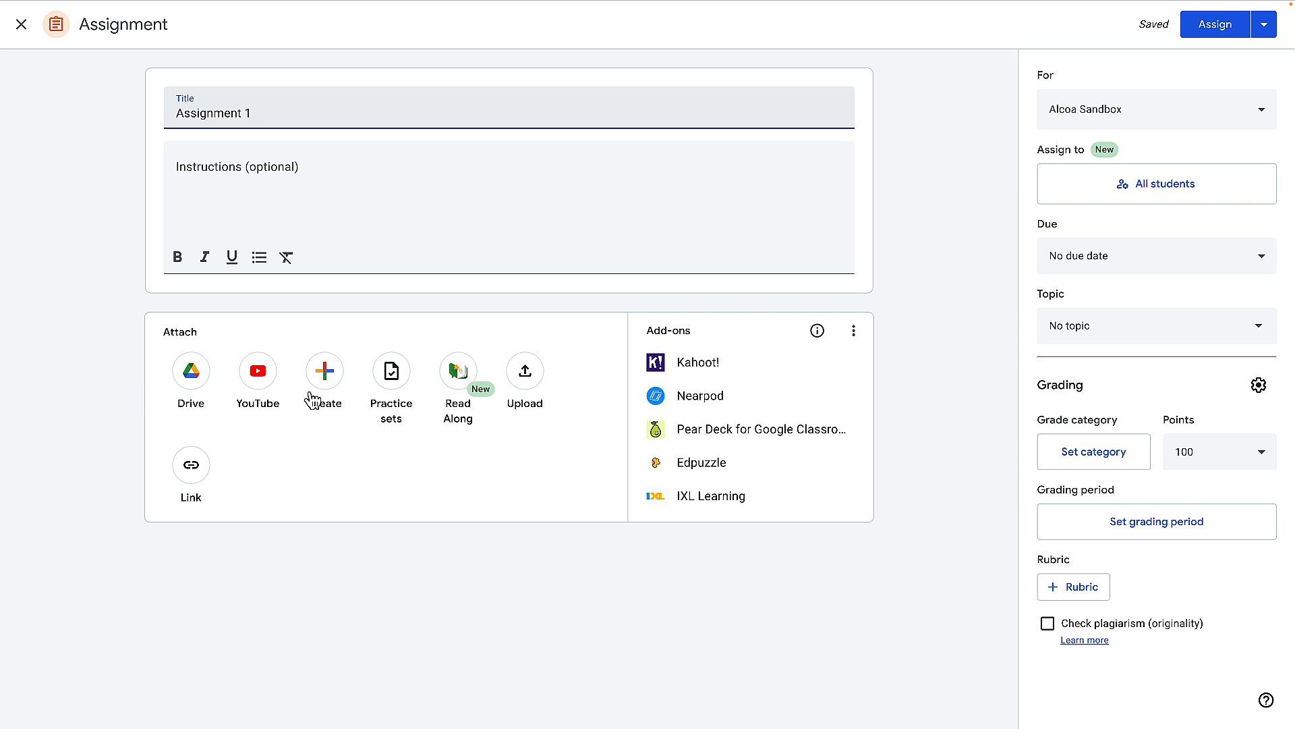
# Step: Attach the Computer Terminology practice set to the assignment and remove that attachment again
pyautogui.click(390, 390)
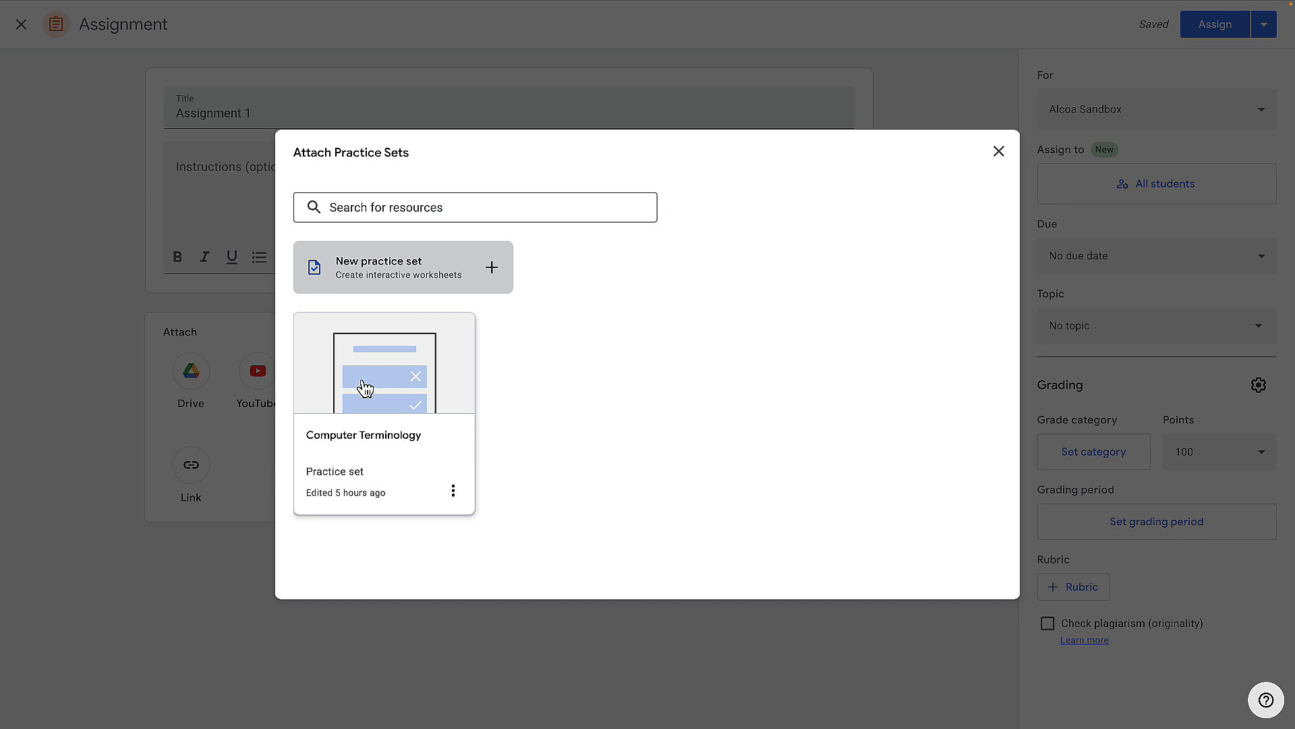
pyautogui.click(365, 388)
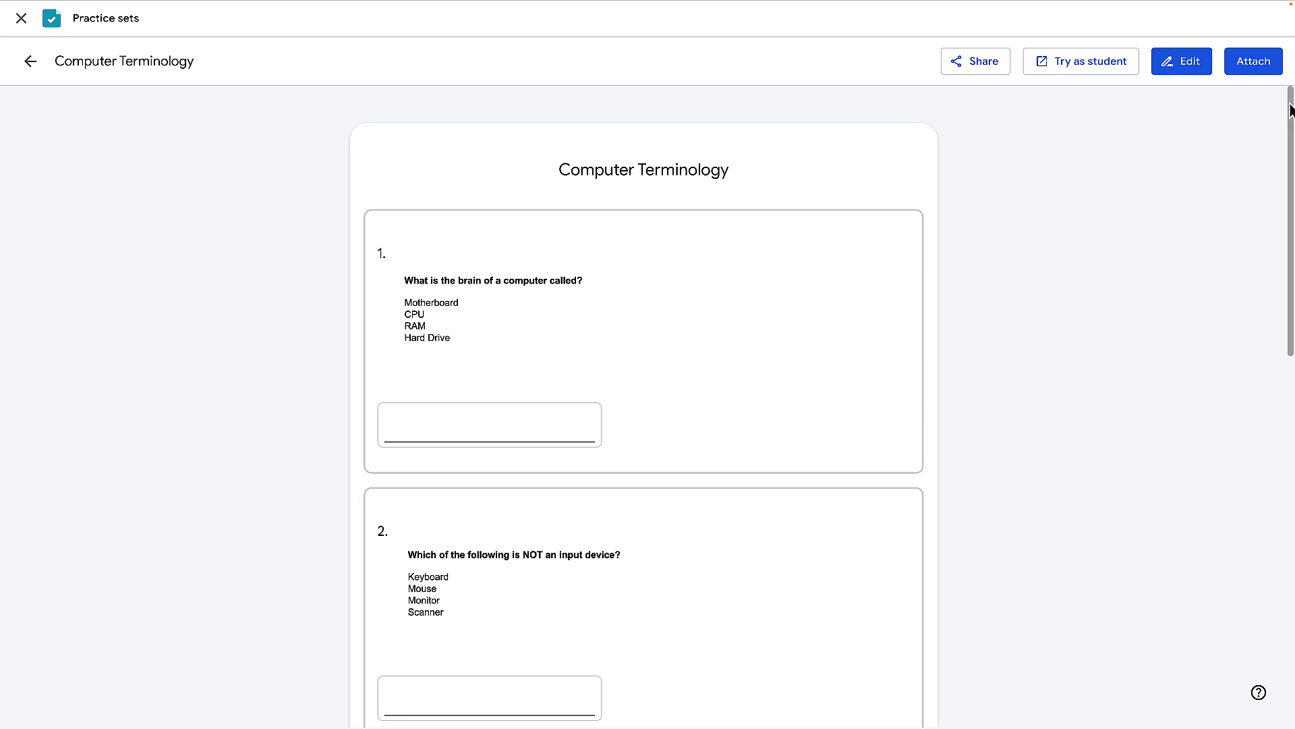
pyautogui.click(1250, 75)
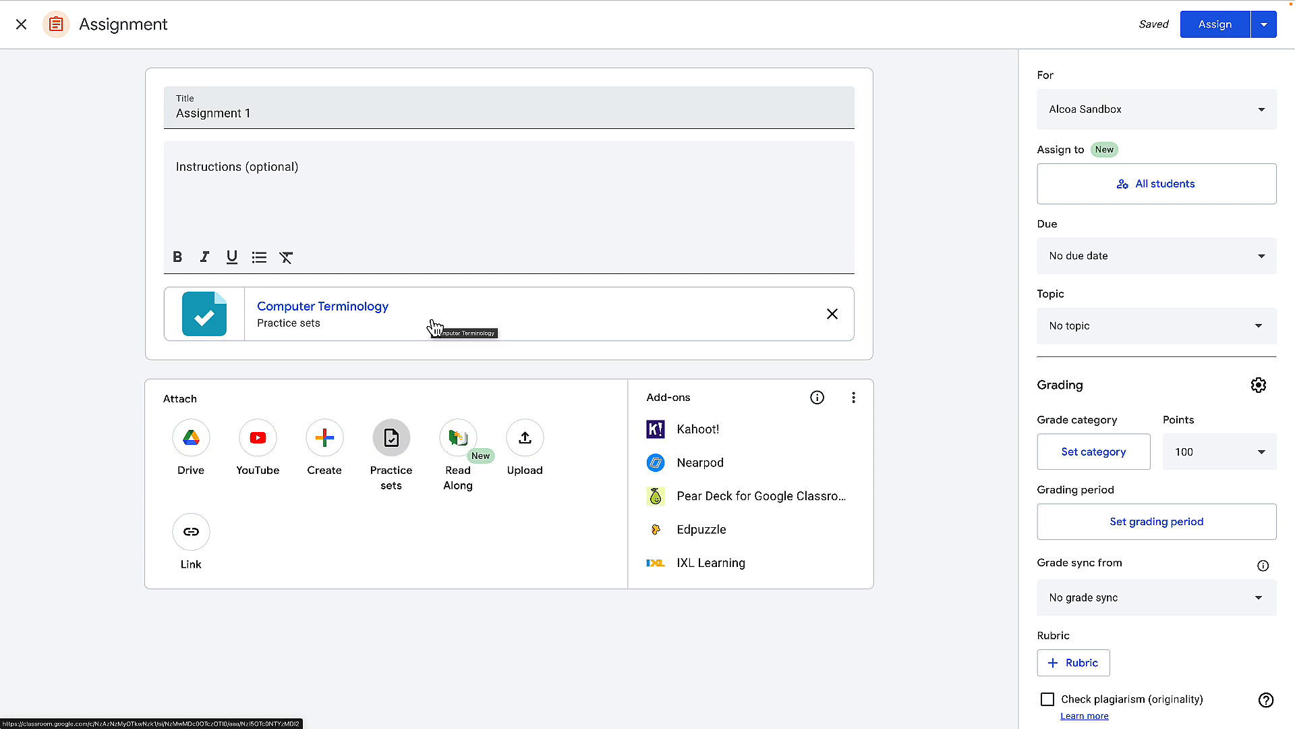
pyautogui.click(834, 316)
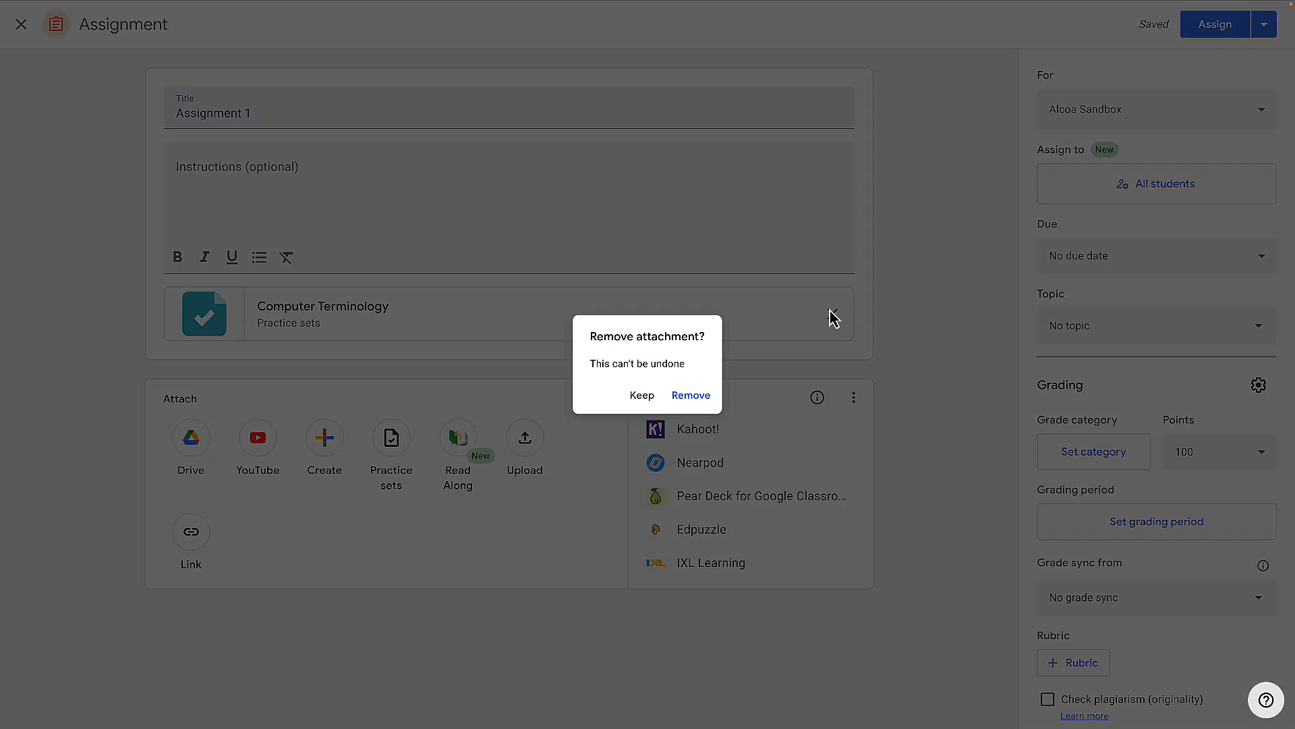
pyautogui.click(693, 398)
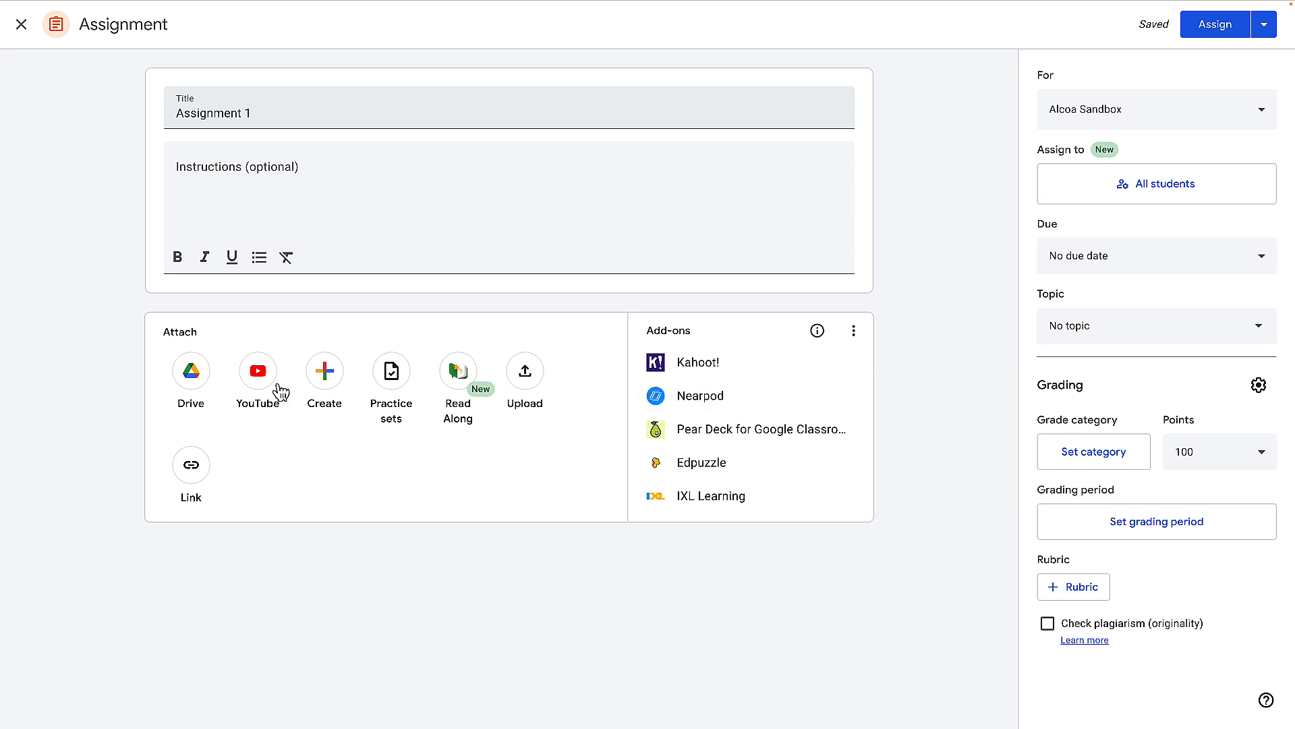
# Step: Attach the existing YouTube video activity "History: WWII - Battle of the Bulge Lesson" to the assignment
pyautogui.click(259, 373)
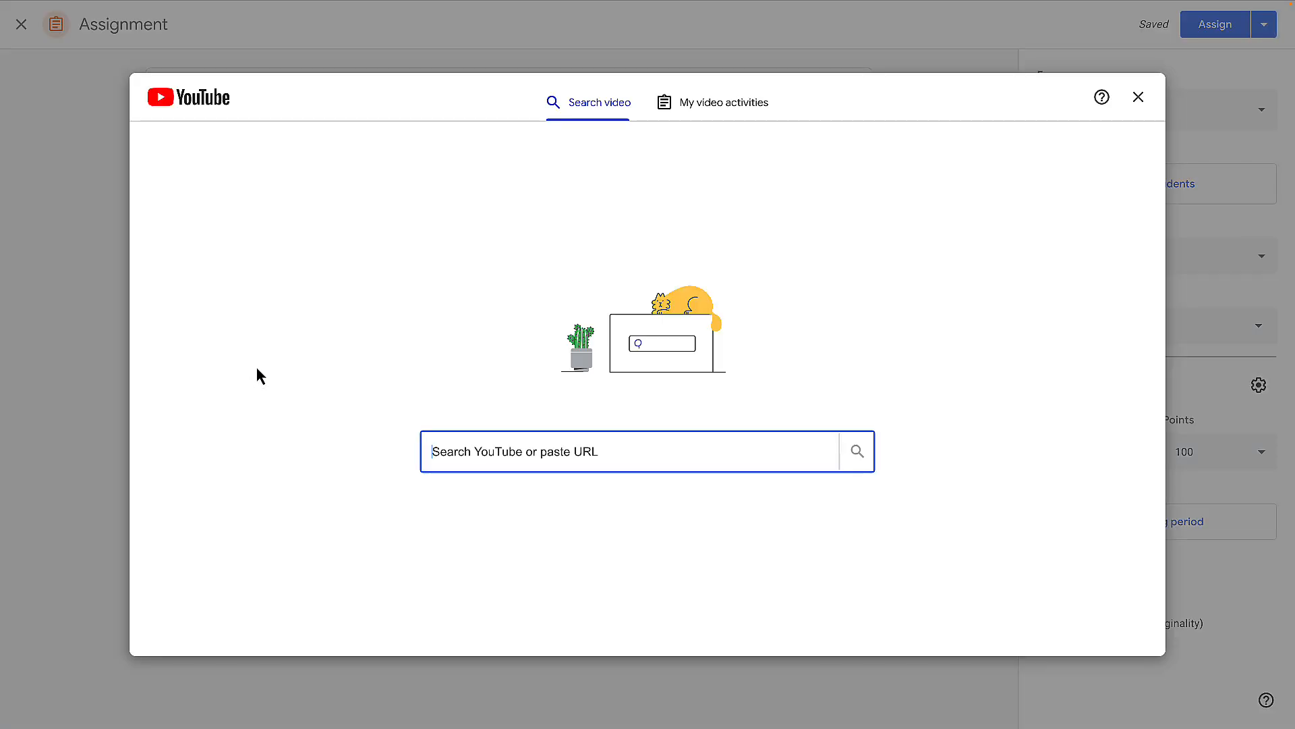
pyautogui.click(714, 112)
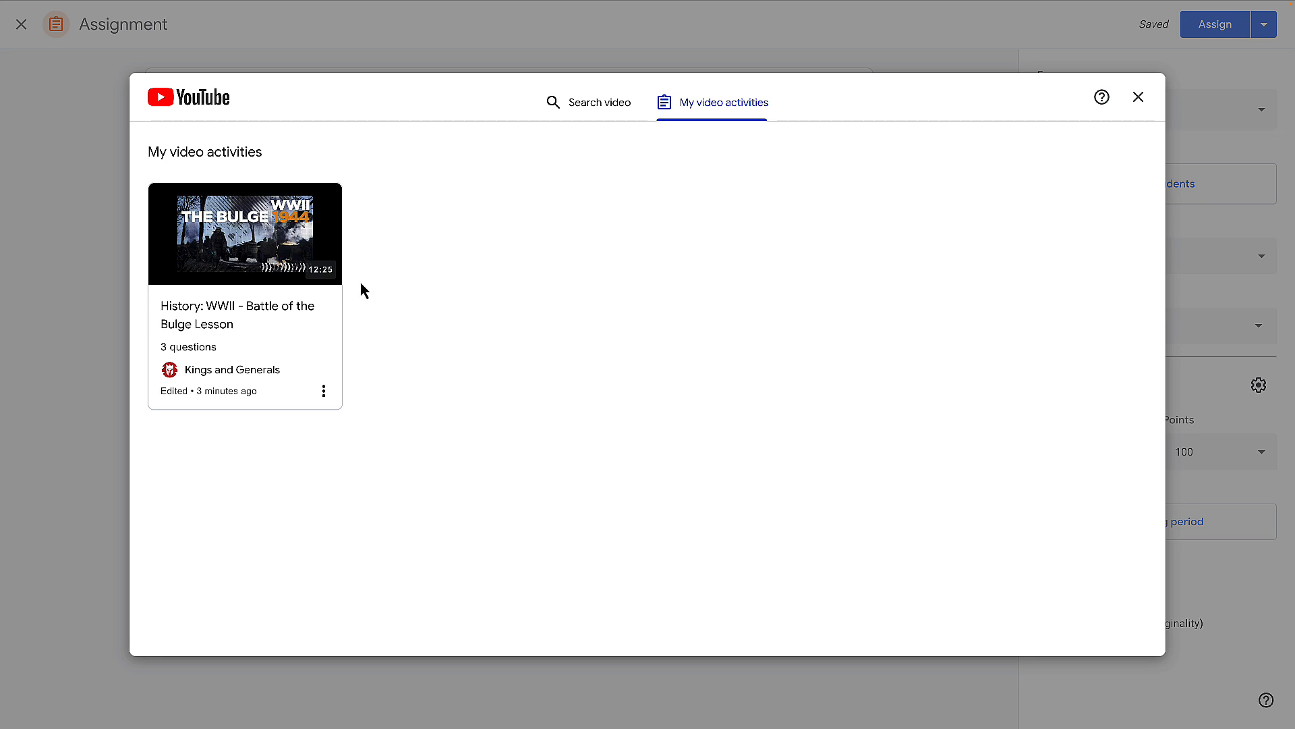
pyautogui.click(301, 336)
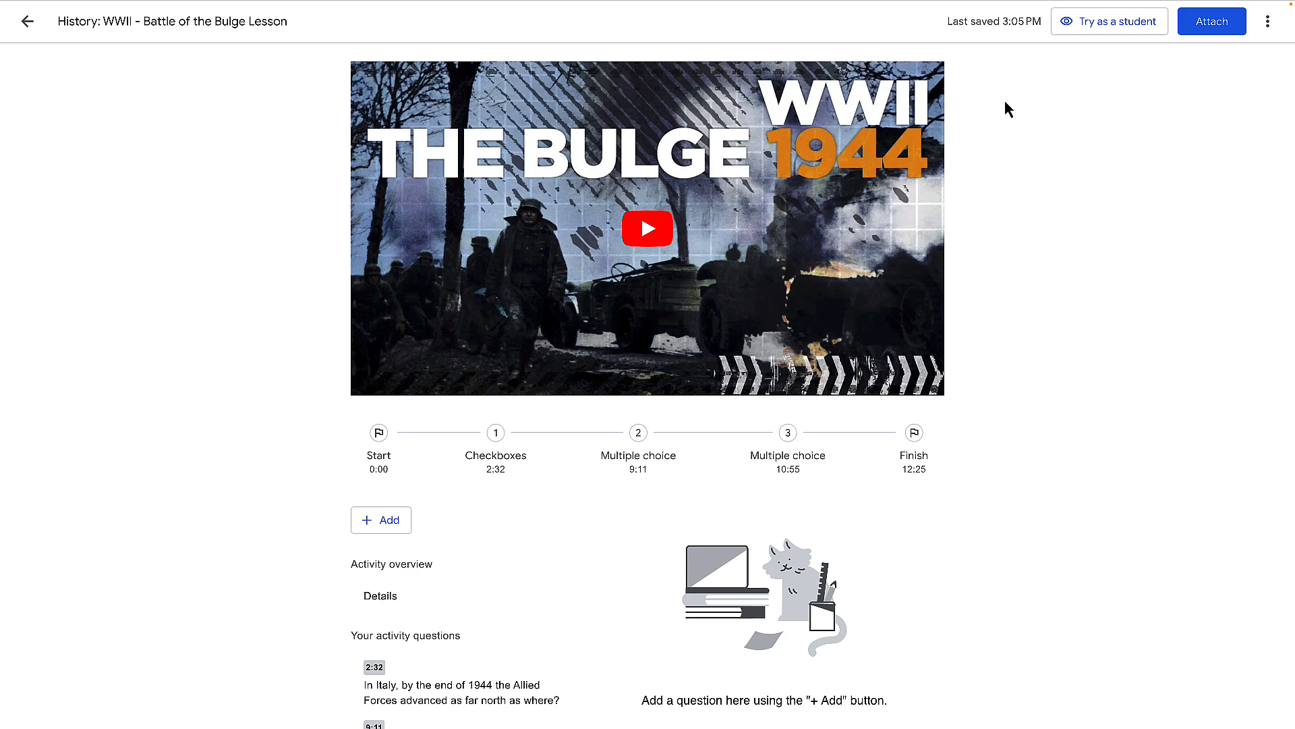
pyautogui.click(1237, 31)
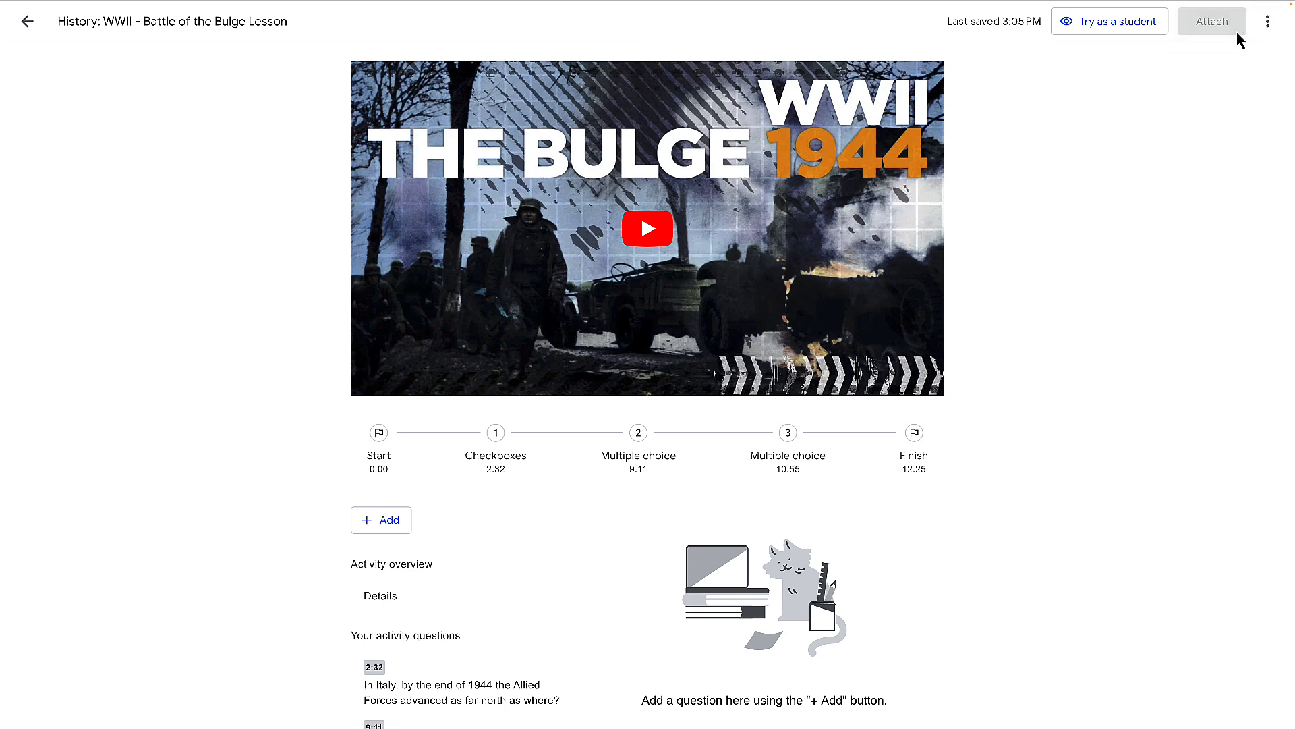